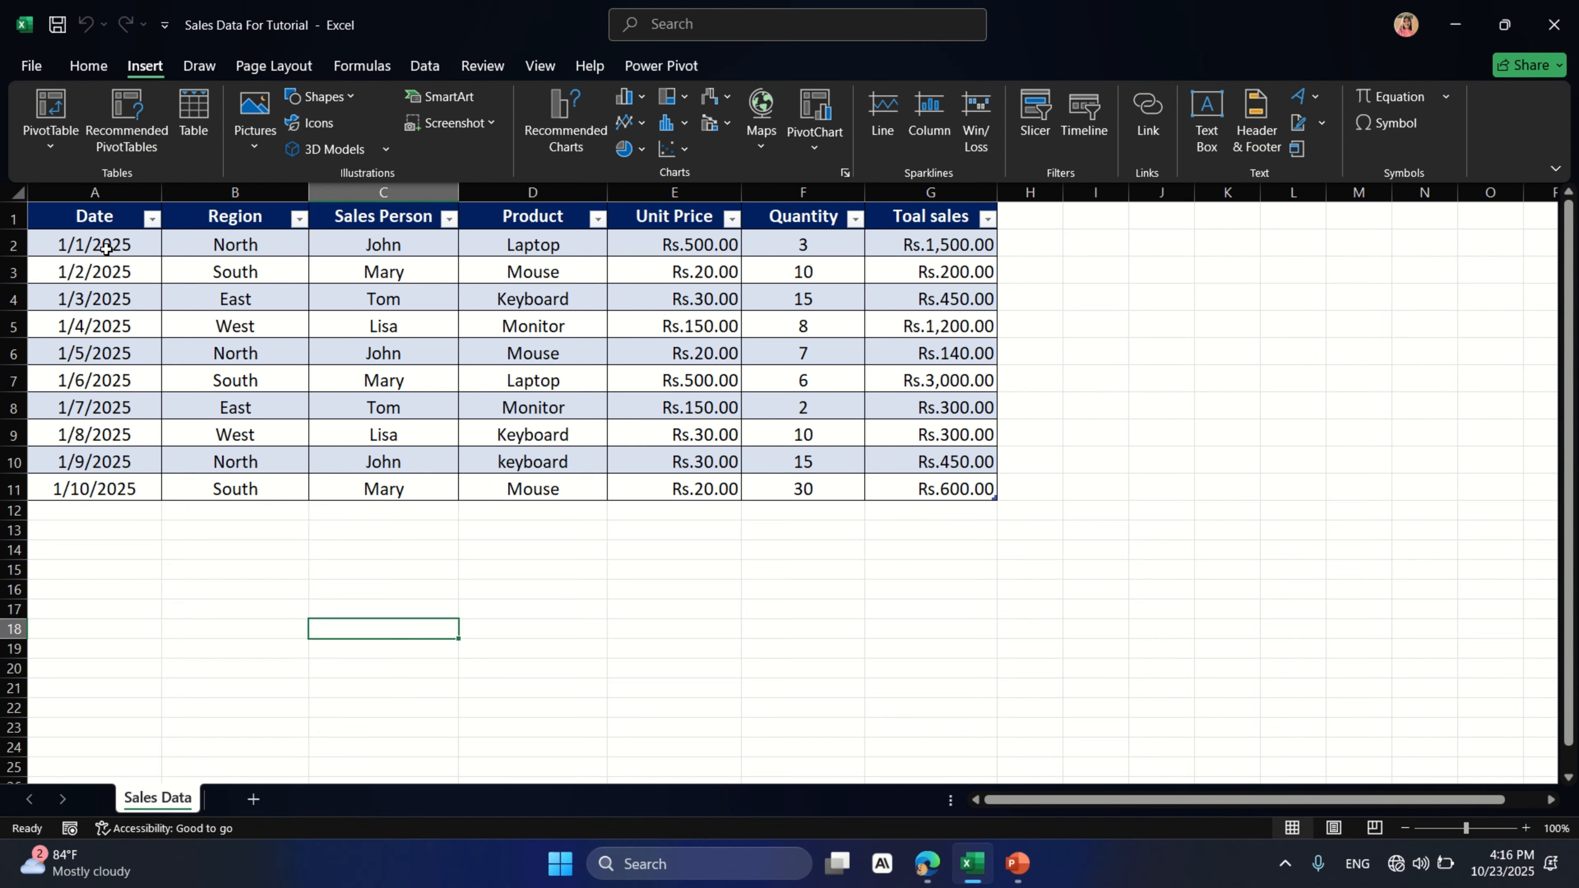
Step: Insert a PivotChart based on the sales table (Table1), placing it on a new worksheet
left_click(91, 219)
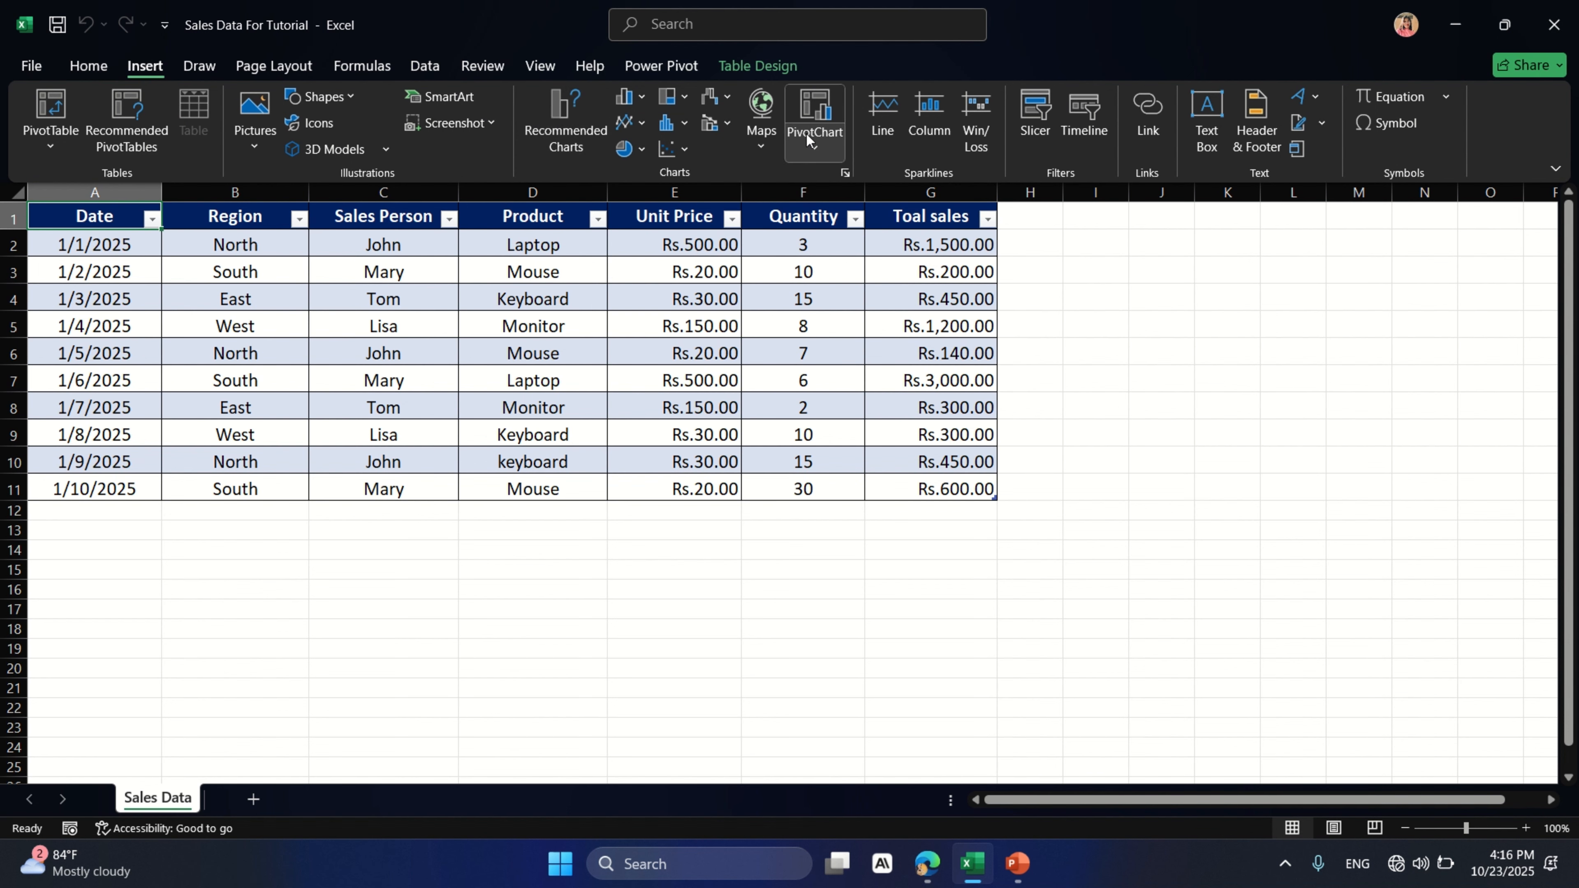
left_click(810, 106)
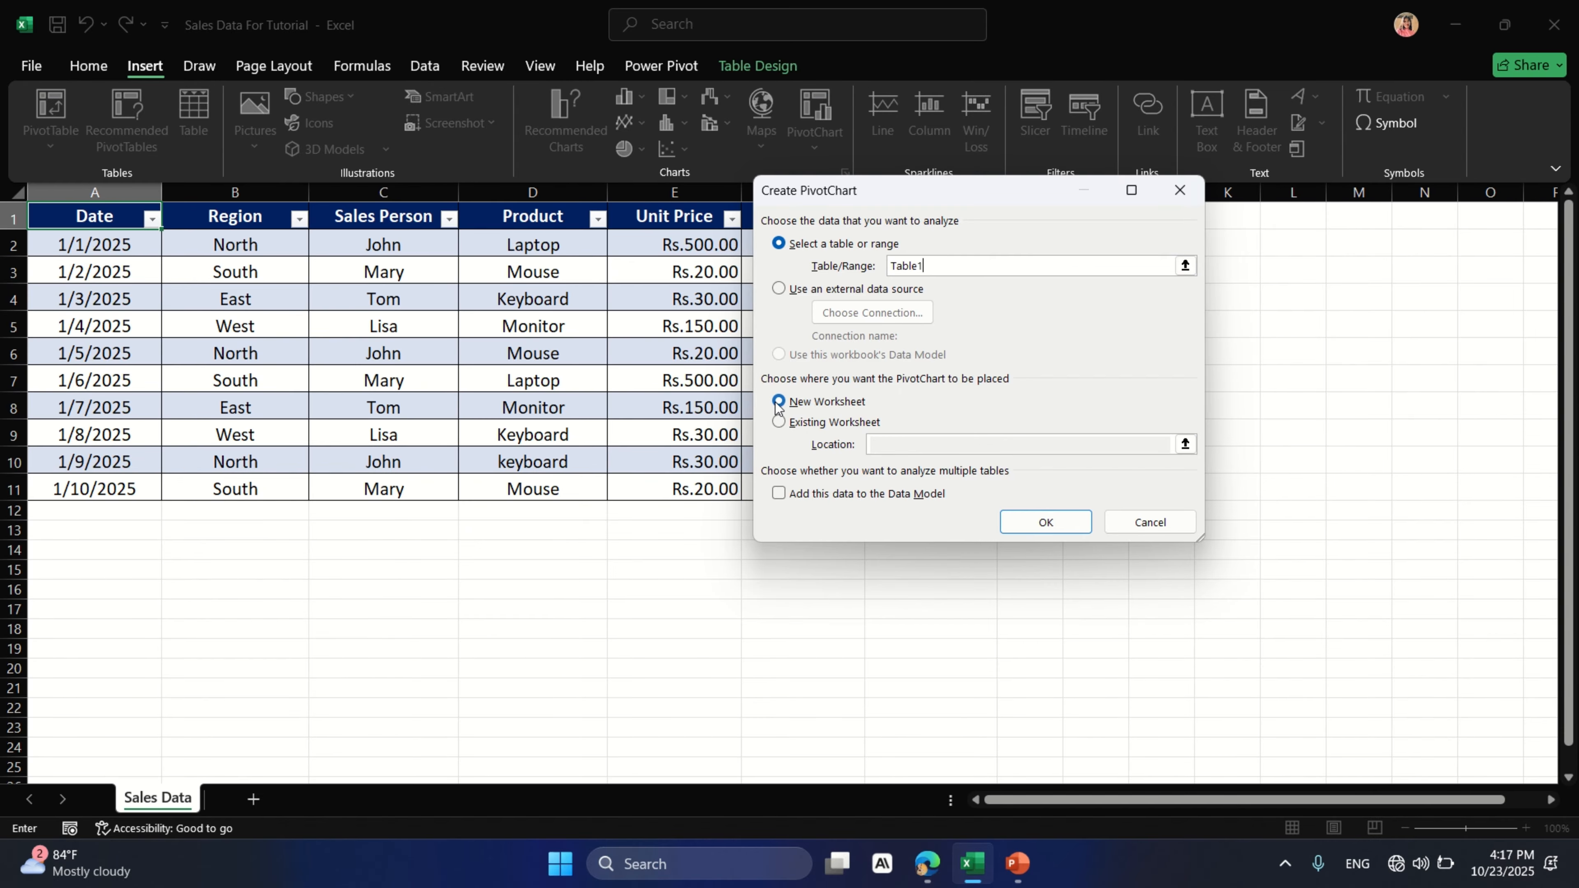
left_click(801, 424)
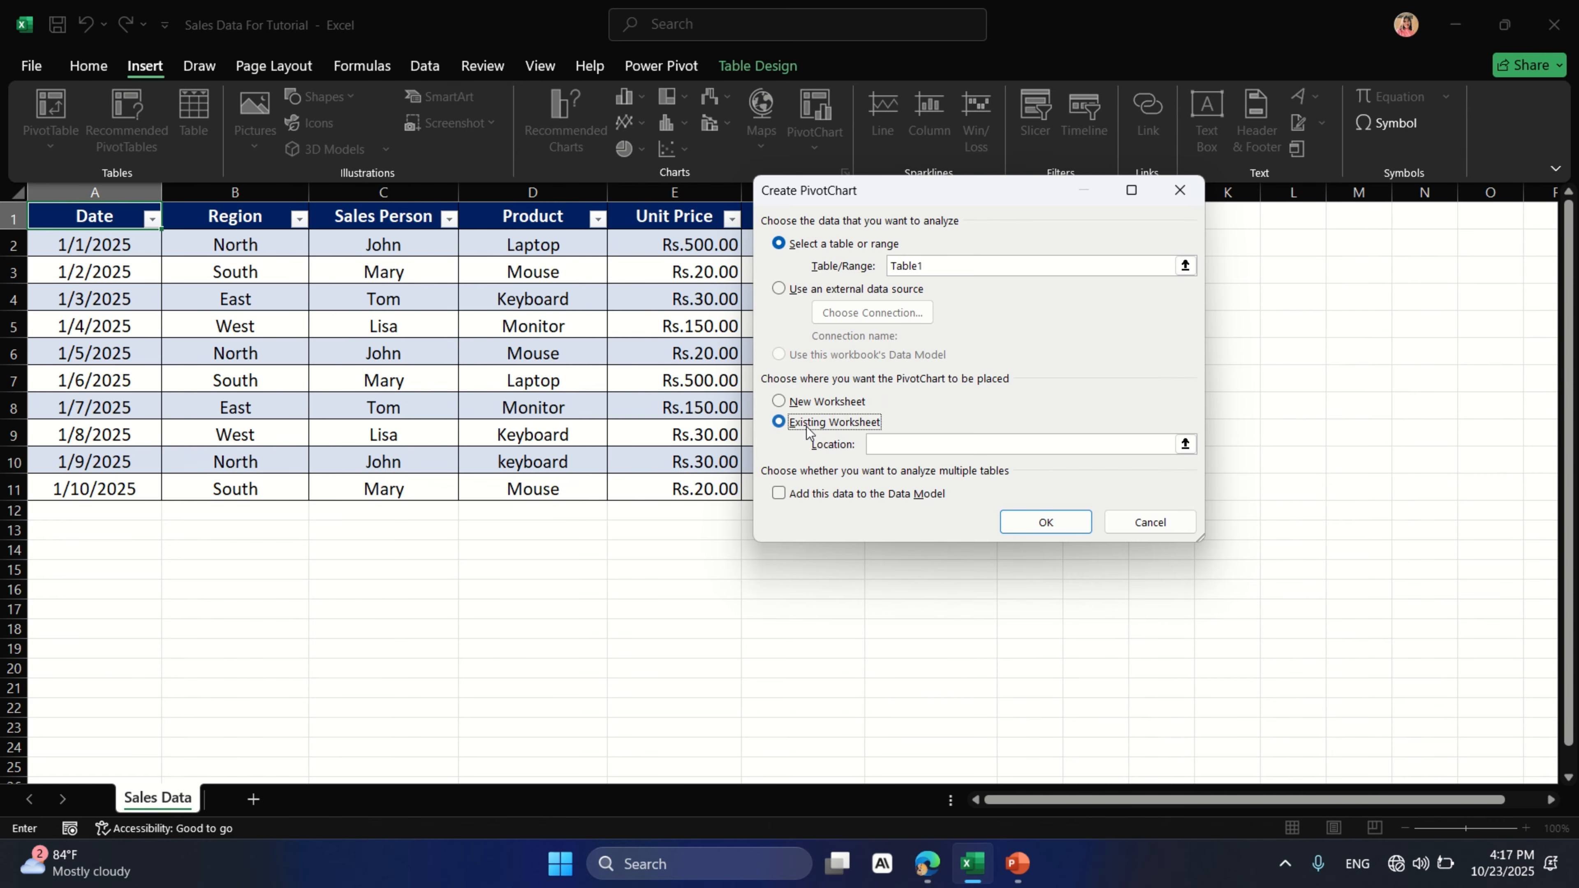
left_click(833, 427)
left_click(862, 423)
left_click(804, 423)
left_click(807, 423)
left_click(803, 425)
left_click(792, 401)
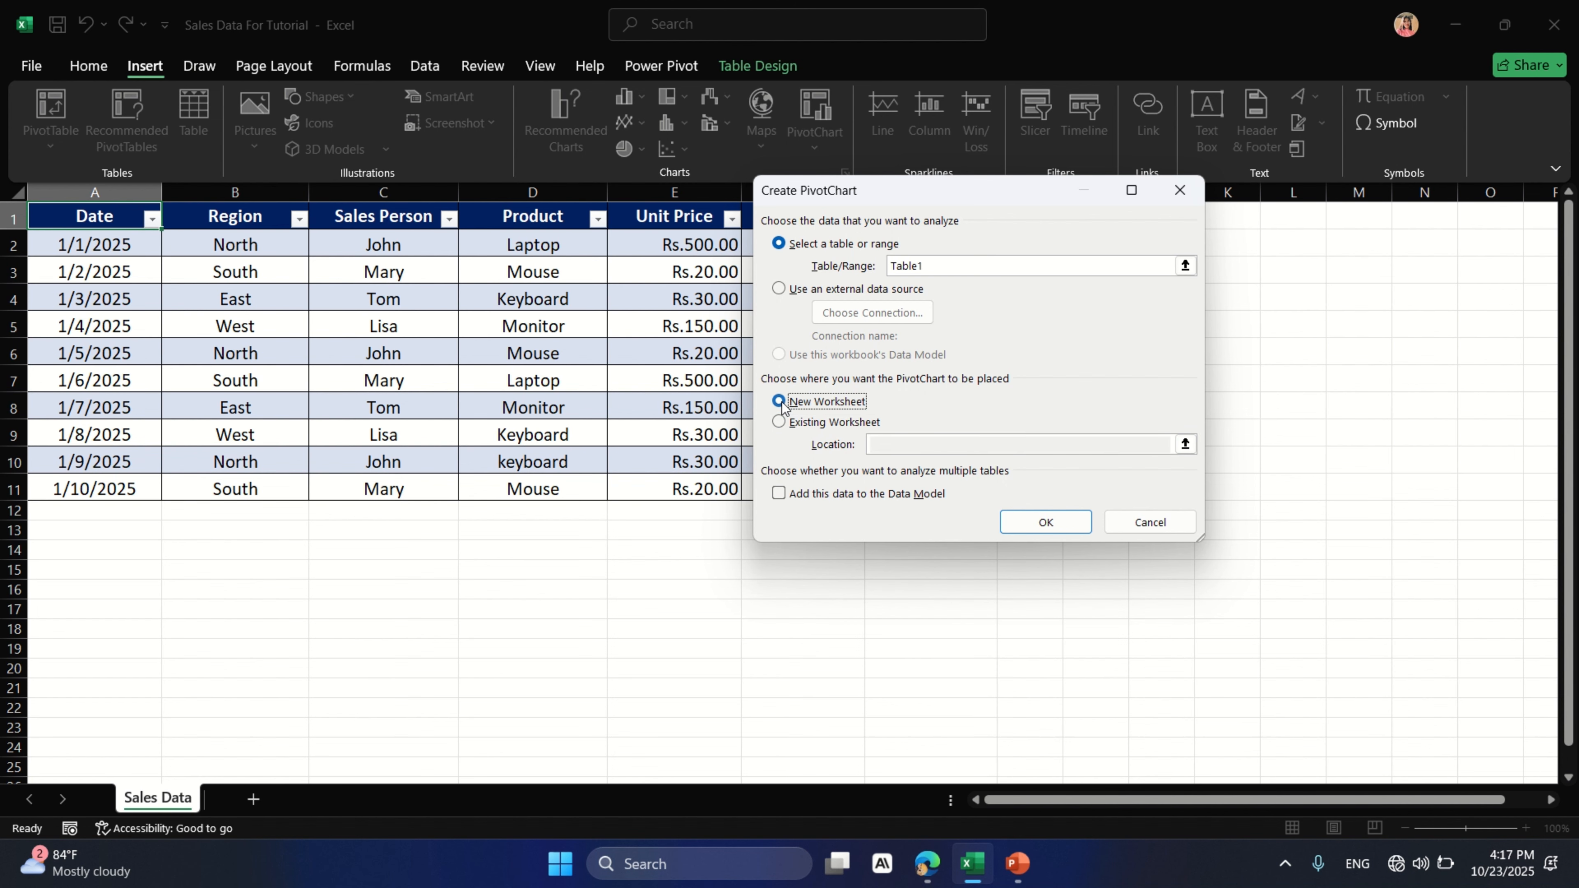
left_click(1049, 524)
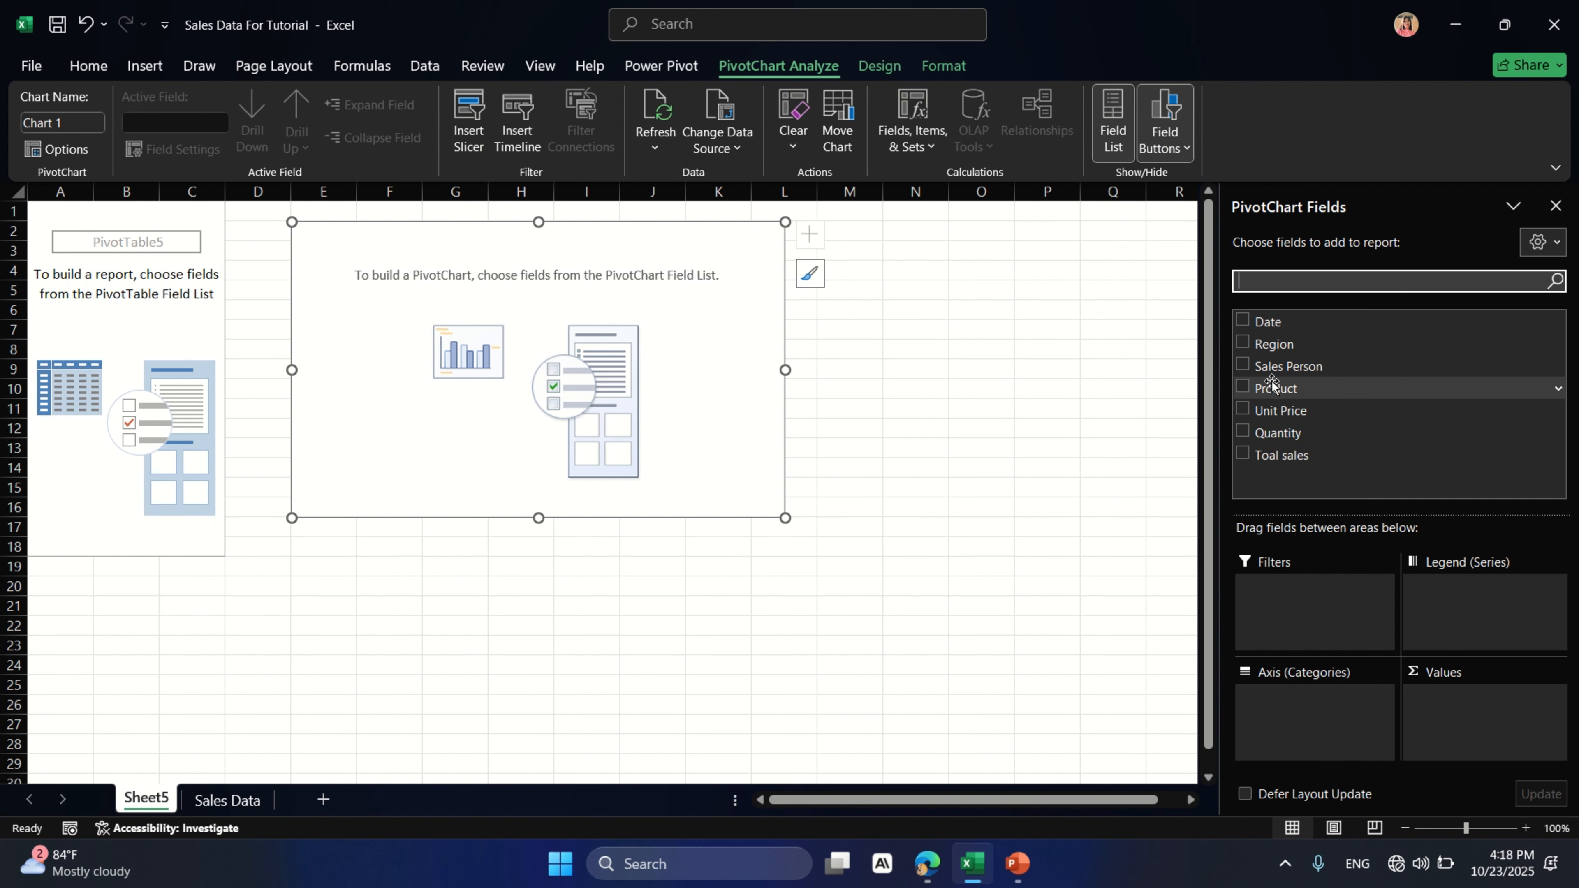
Step: Build the PivotChart with Region as the axis categories and the sum of Toal sales as the values
left_click_drag(1271, 345, 1260, 699)
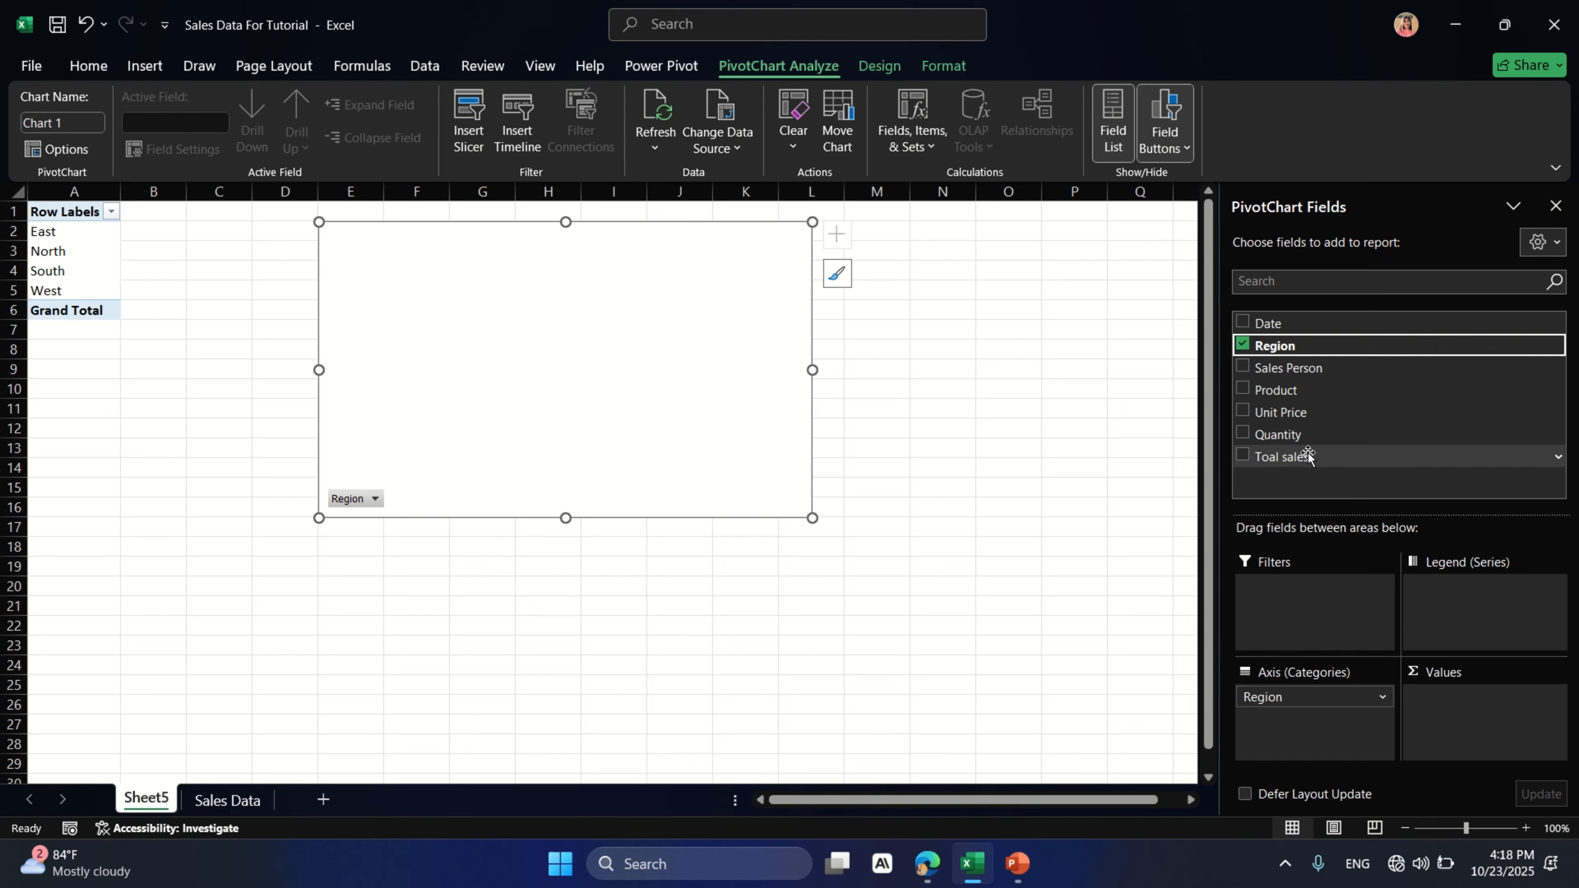
left_click_drag(1308, 456, 1441, 704)
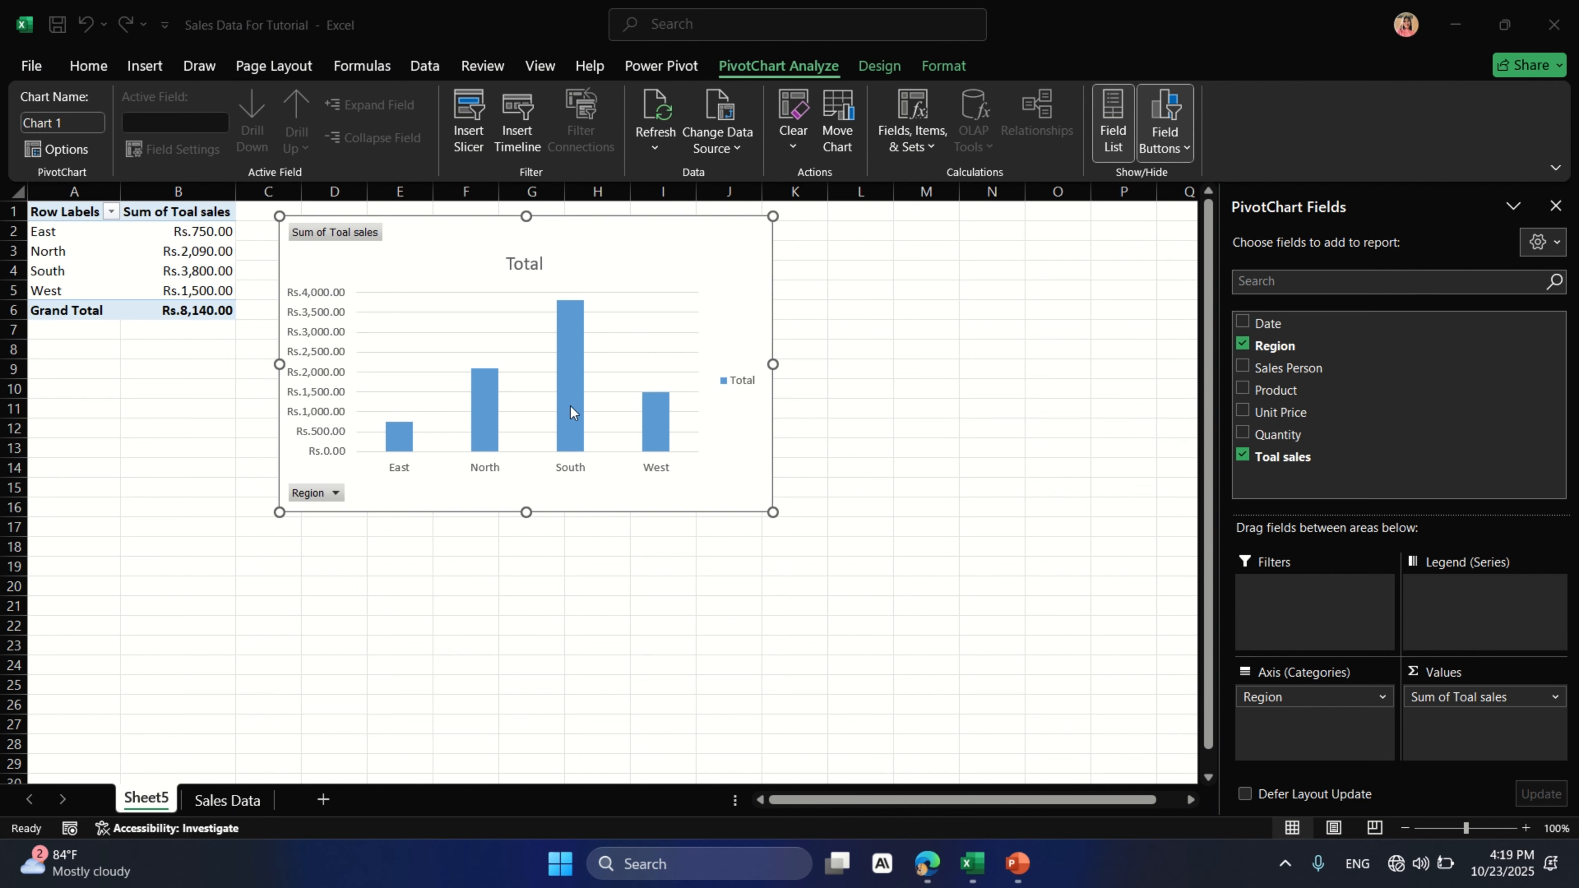
mouse_move(574, 325)
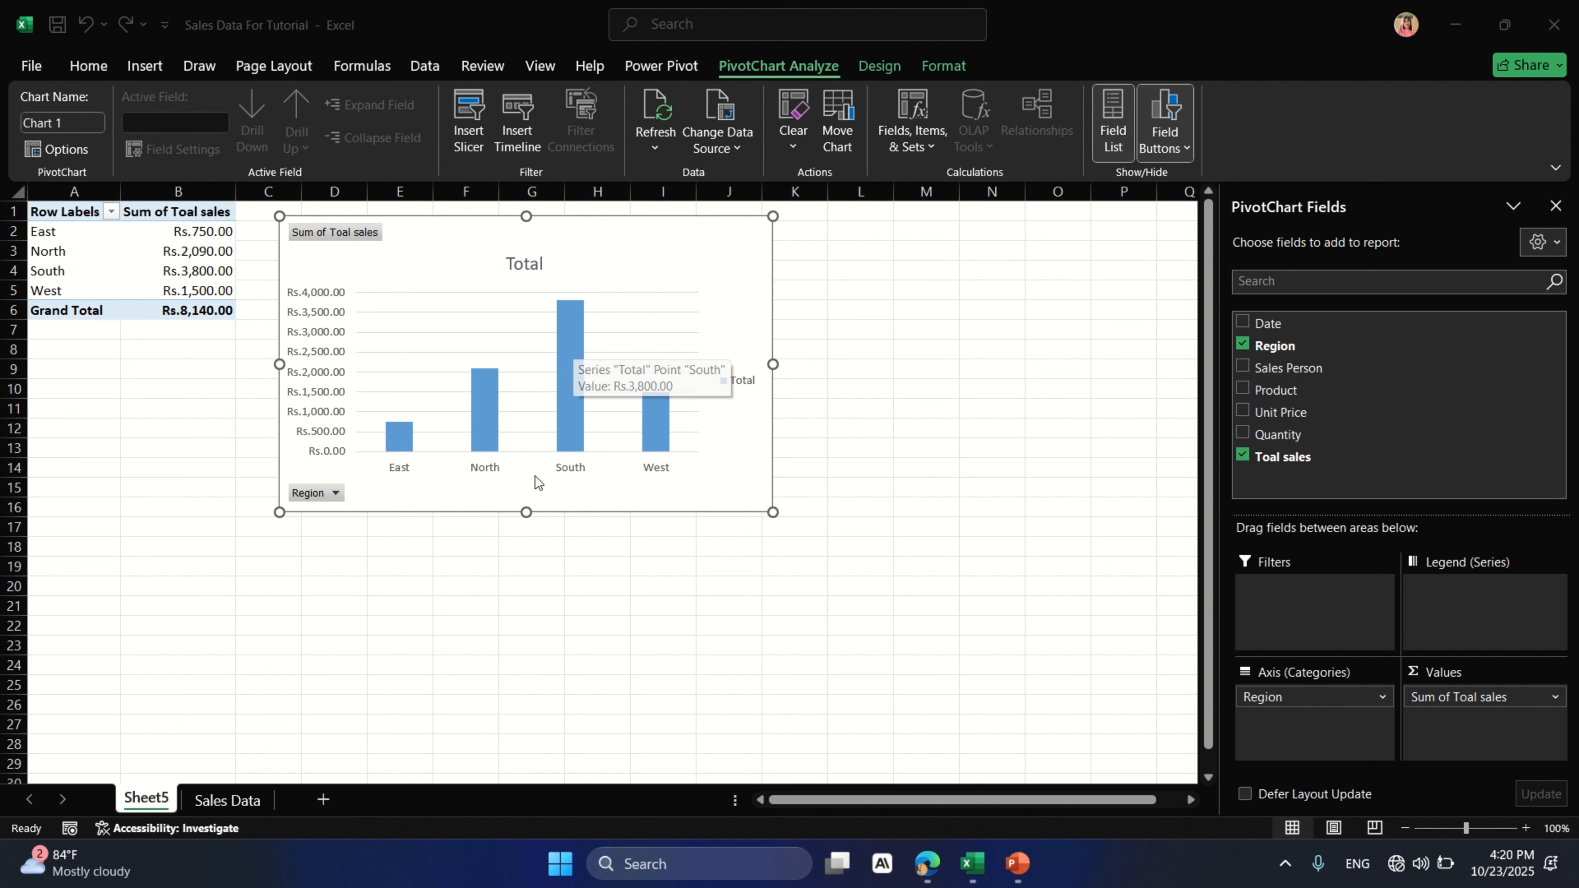
mouse_move(407, 447)
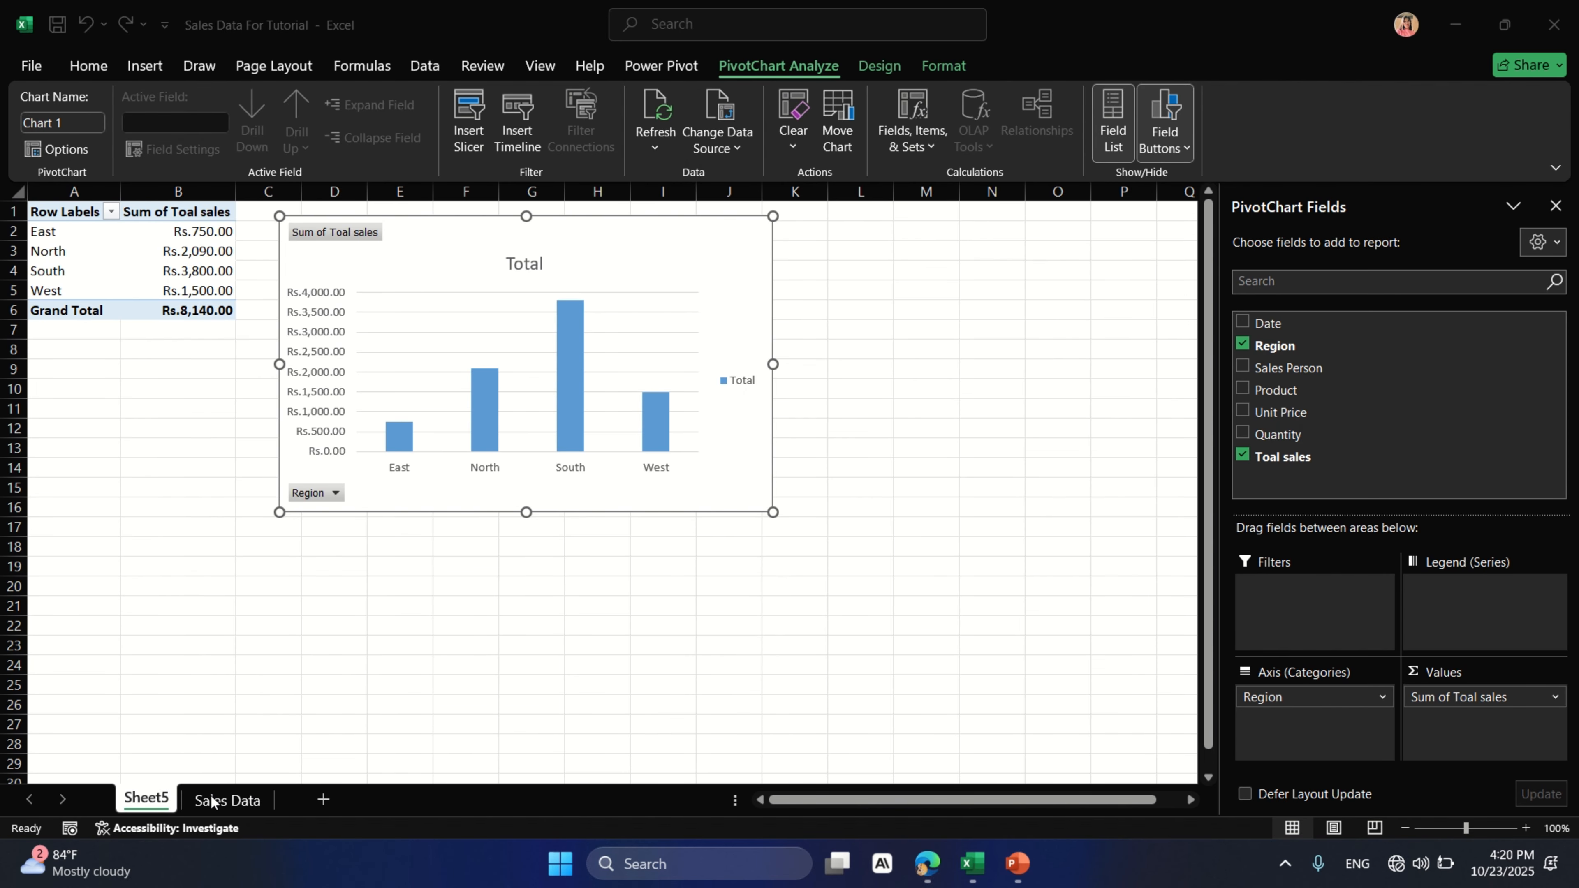
Step: From the table on the Sales Data sheet, insert a combined PivotChart and PivotTable on a new worksheet
left_click(230, 800)
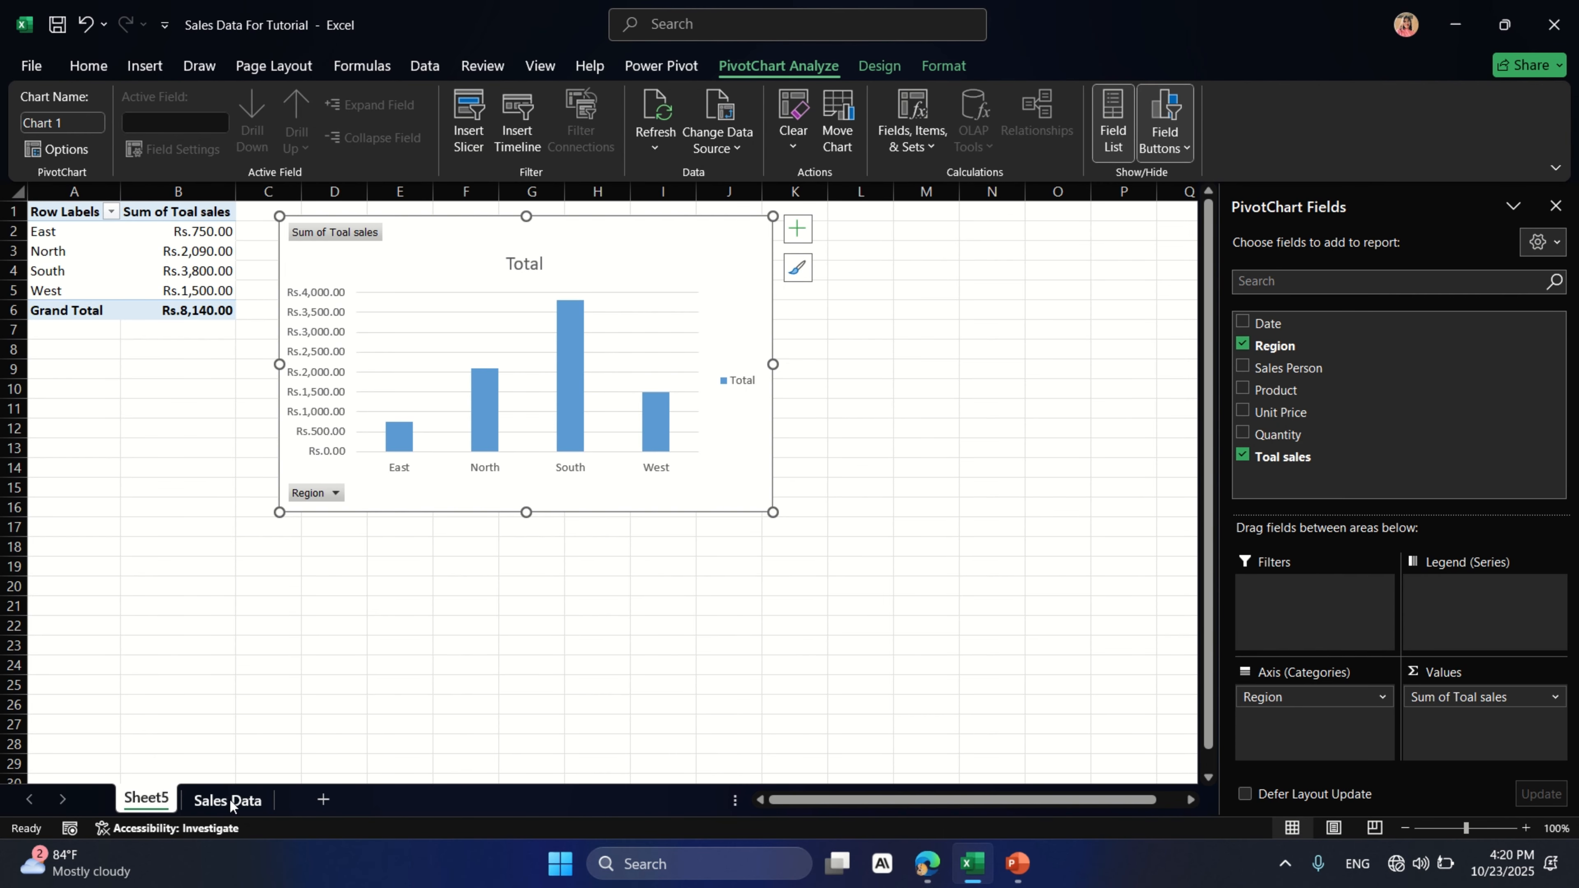
left_click(222, 800)
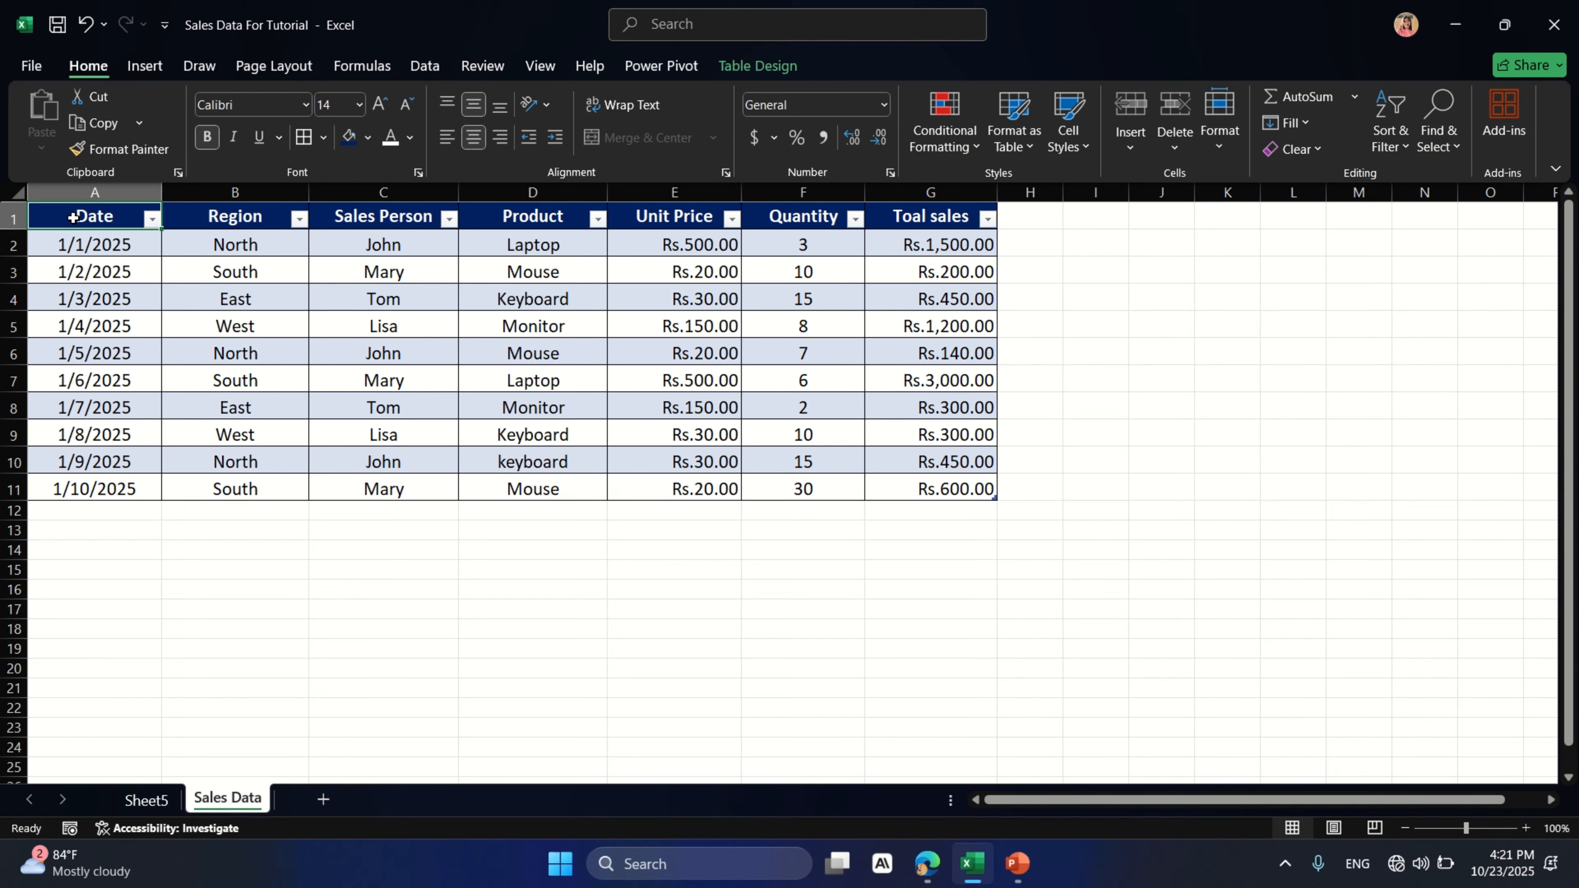
left_click(132, 60)
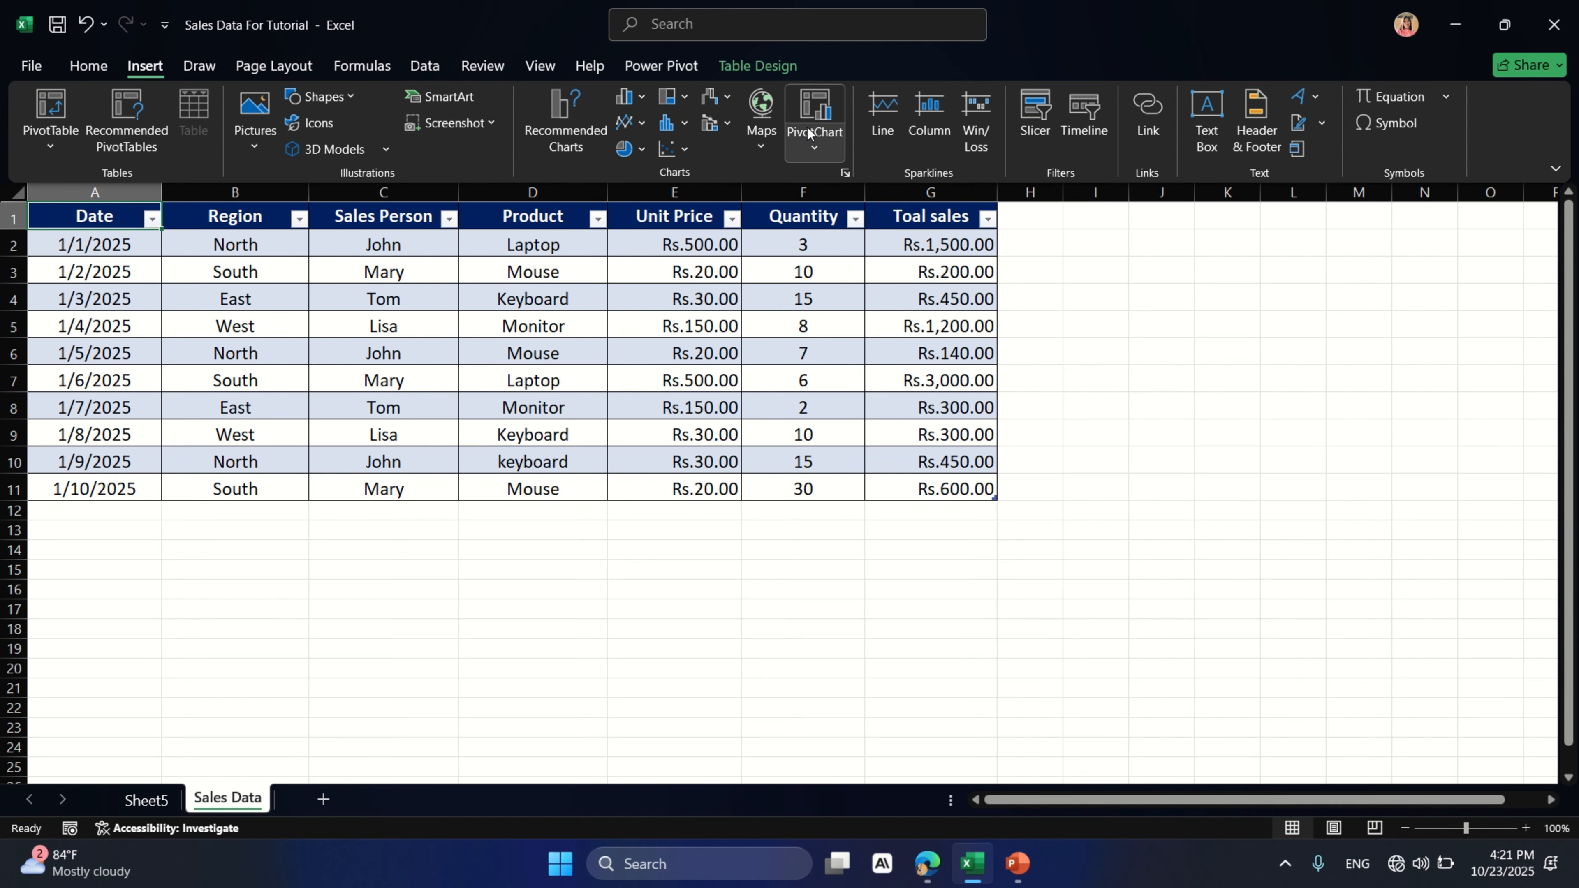
left_click(804, 138)
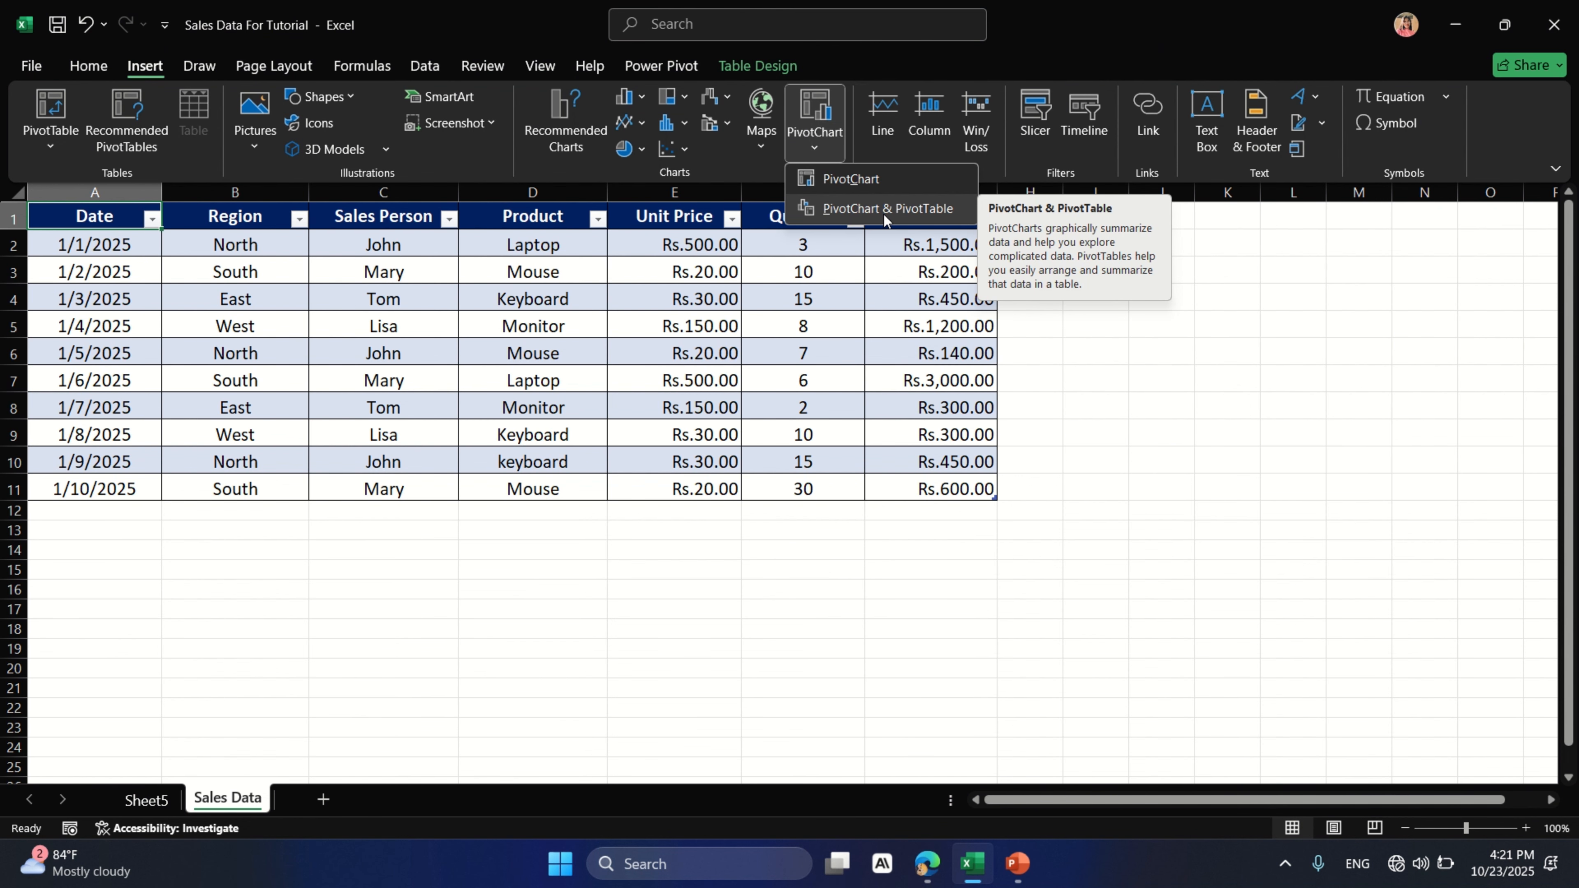
left_click(856, 208)
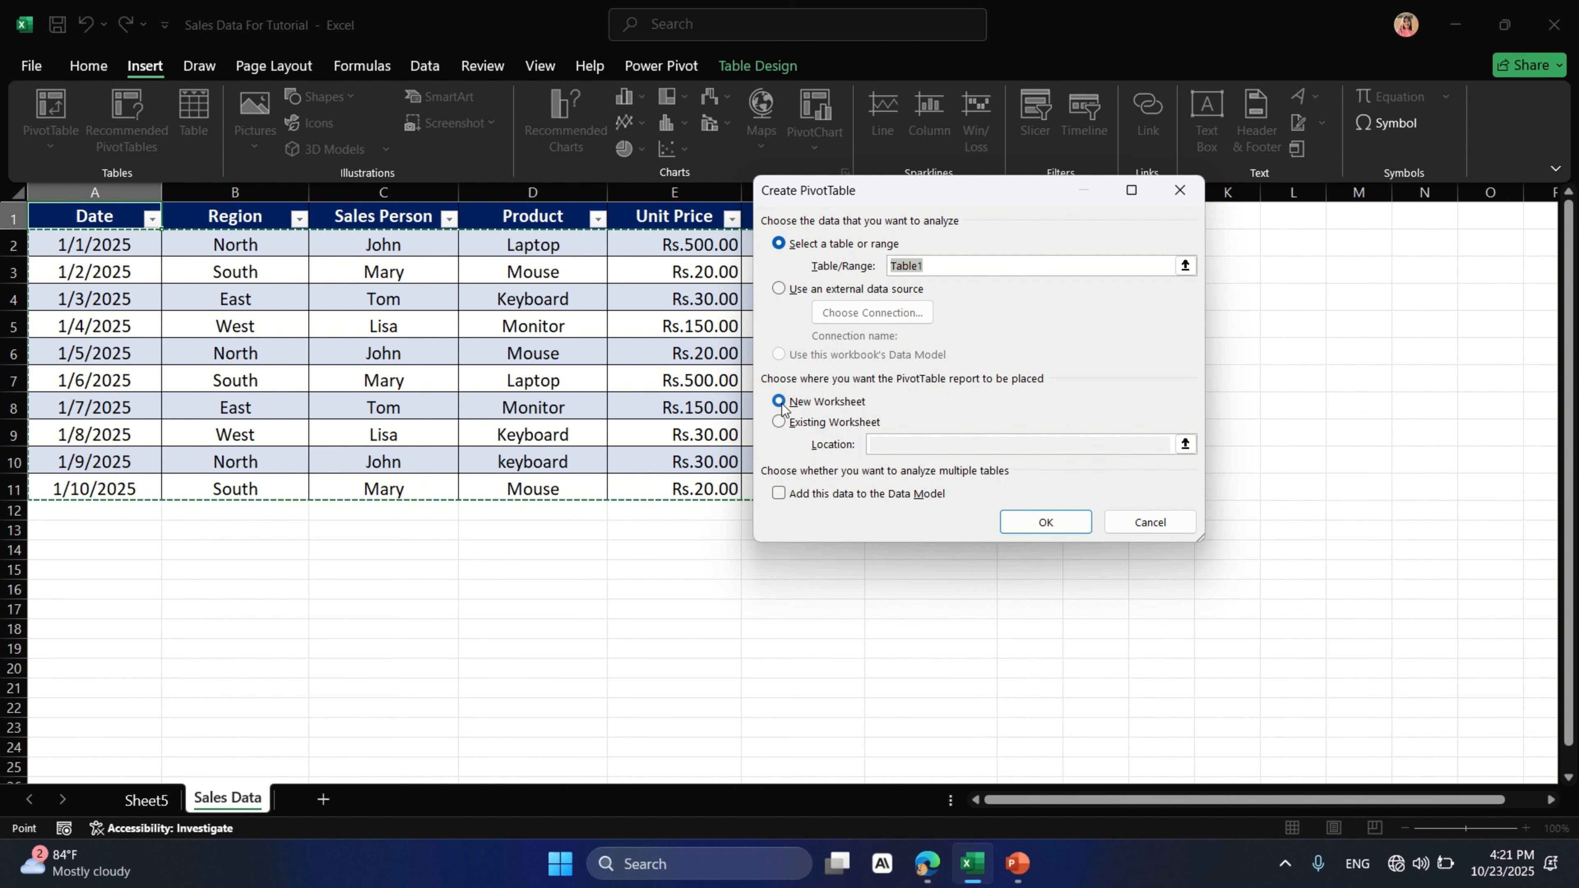
left_click(1036, 527)
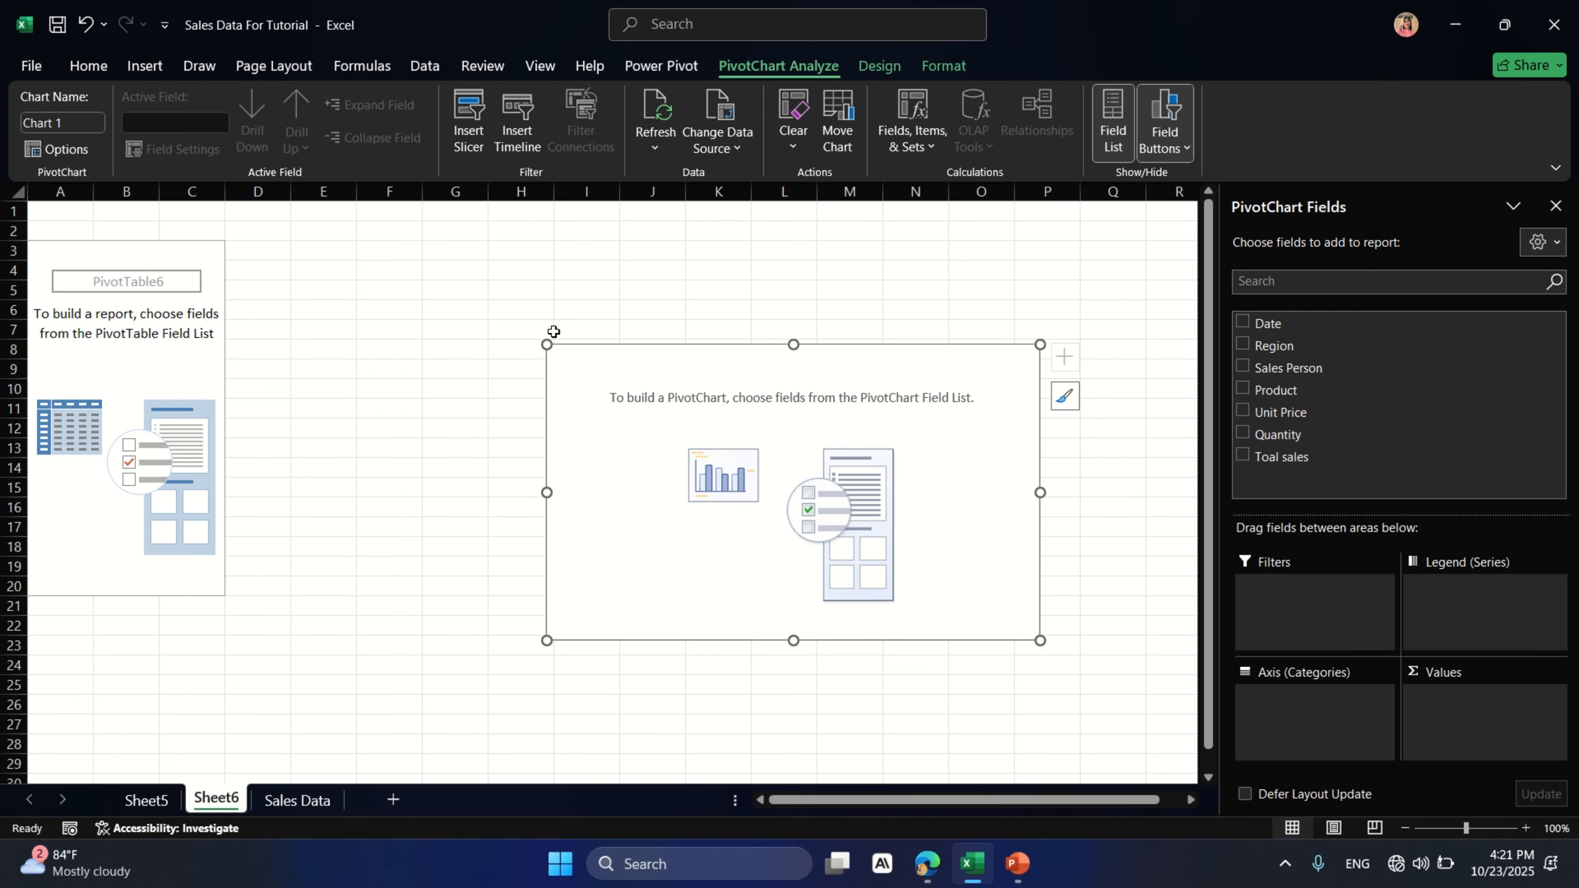
Step: Move the empty PivotChart up beside the PivotTable placeholder, near the top of the sheet
left_click_drag(598, 362, 359, 255)
left_click_drag(350, 255, 344, 256)
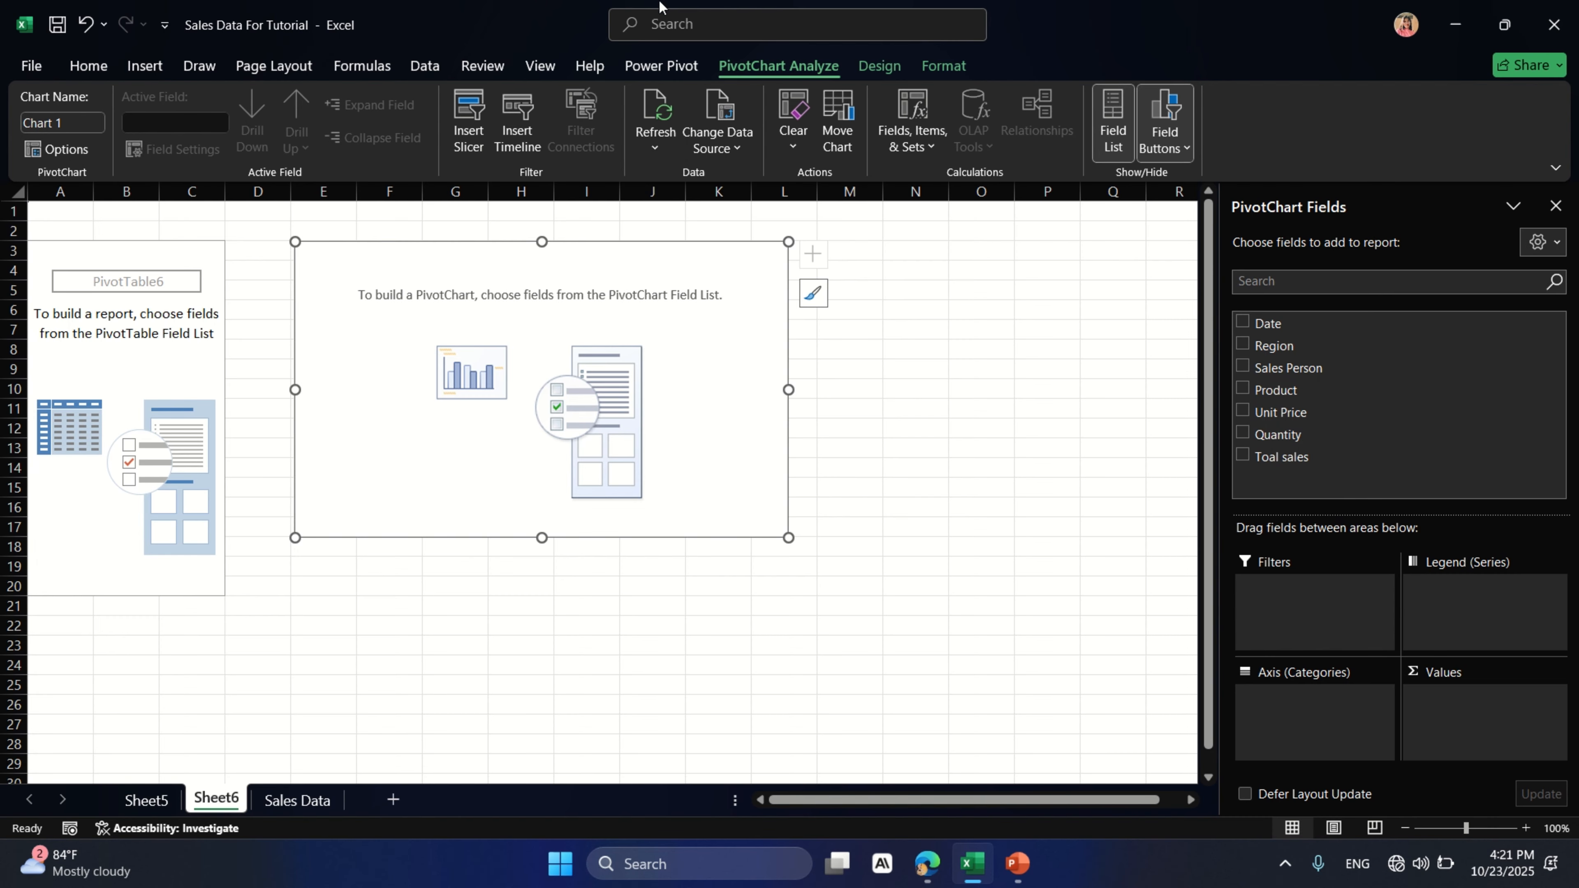
mouse_move(629, 4)
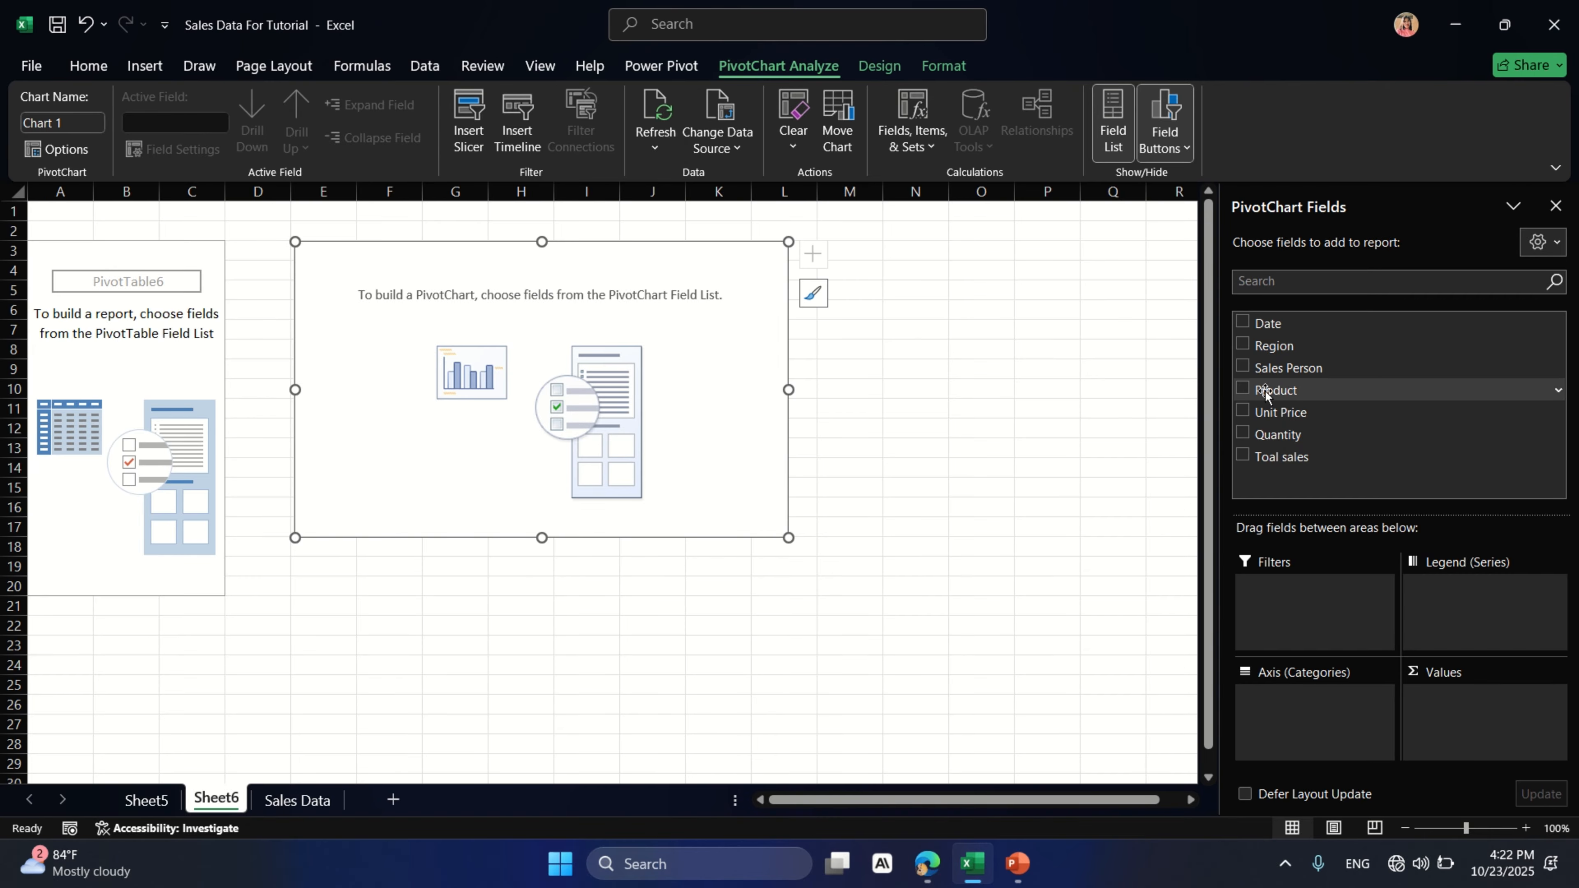
Step: Chart the sum of Toal sales by Product on the axis, and move the chart closer to the PivotTable
left_click(1292, 714)
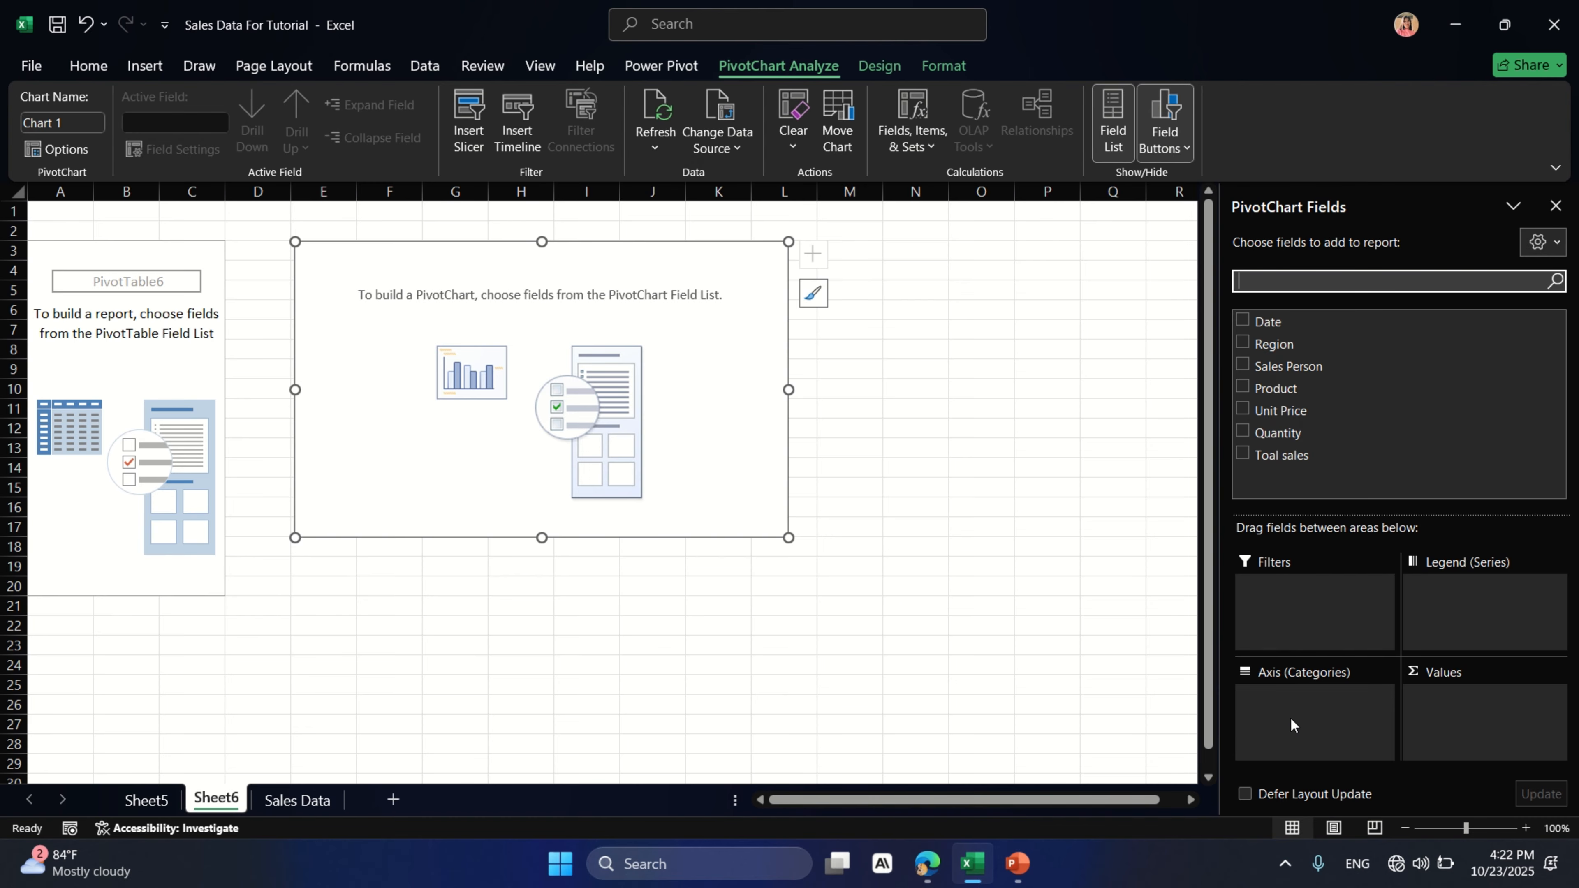
left_click_drag(1285, 392, 1286, 699)
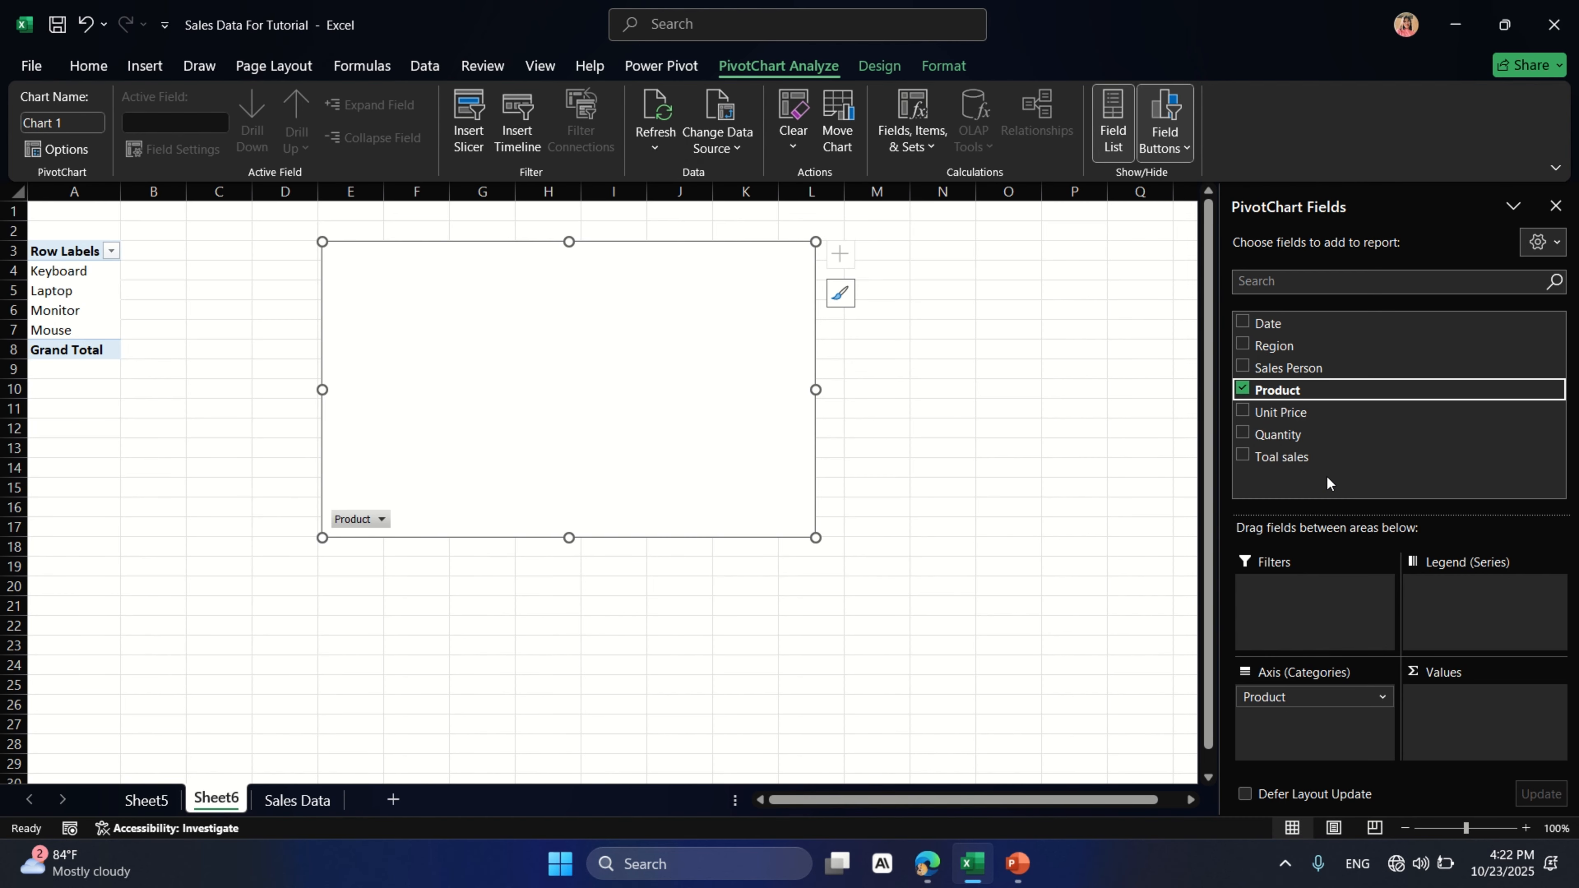
left_click_drag(1300, 465, 1444, 702)
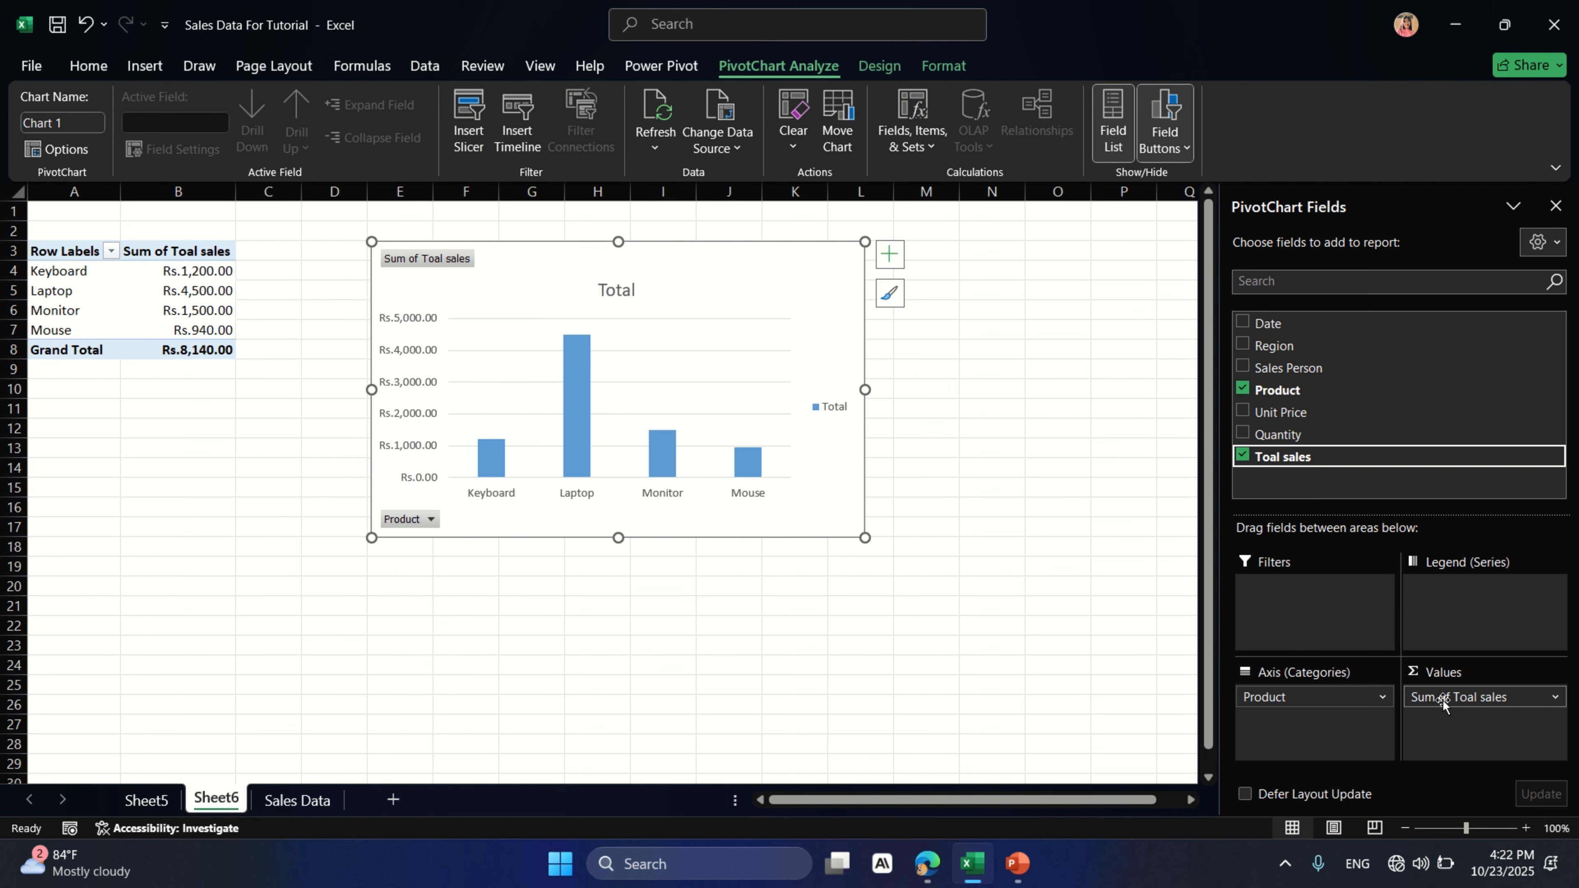
left_click_drag(731, 274, 663, 259)
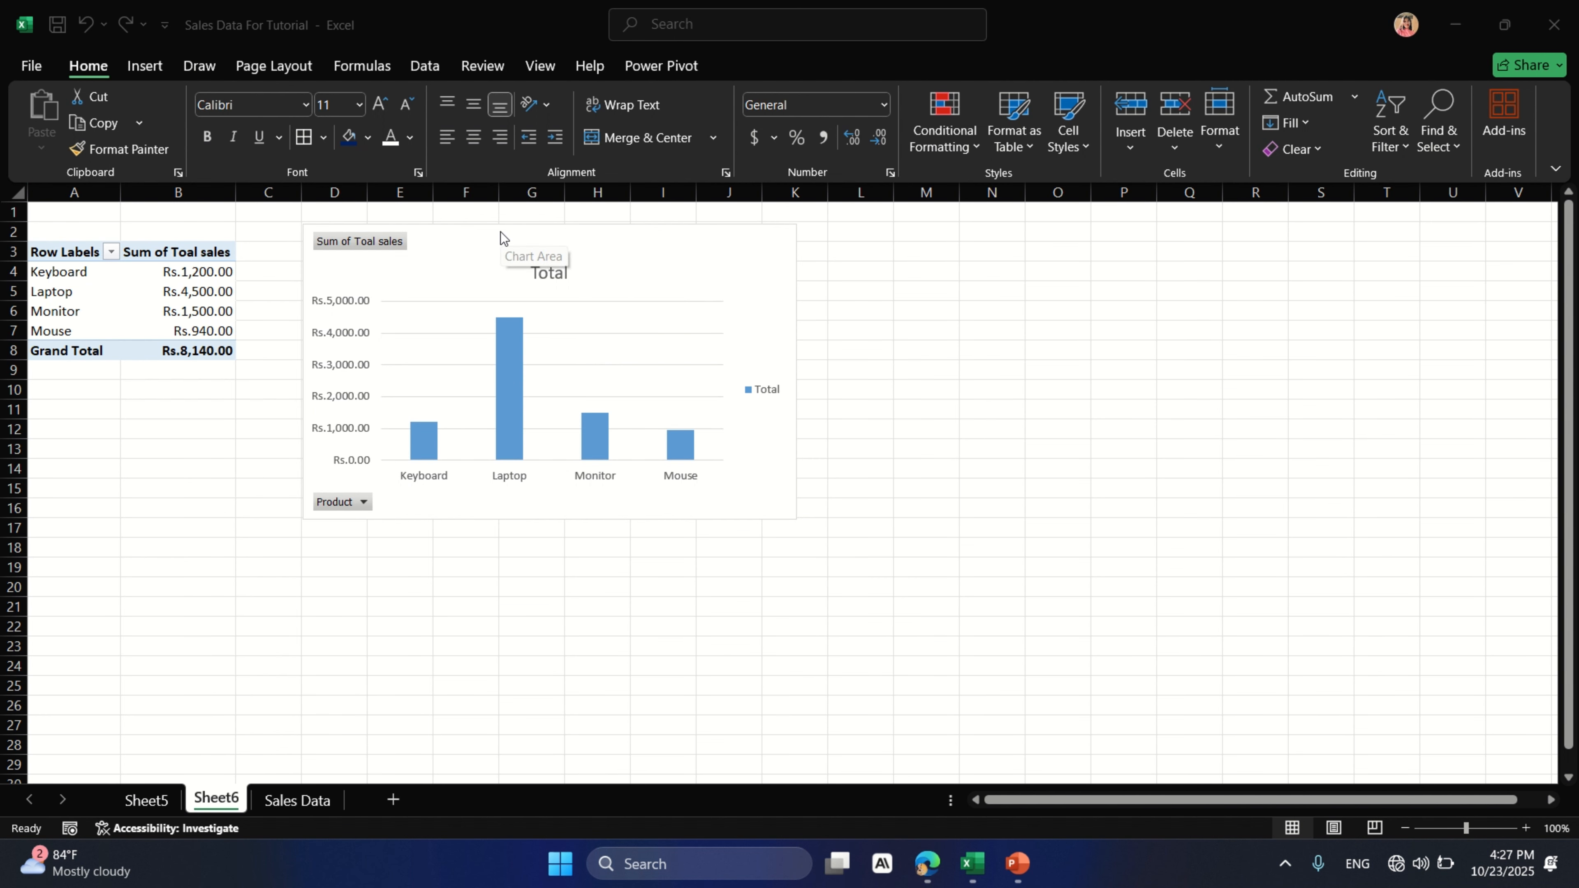
Step: In the product PivotChart, move the Product field from the axis categories to the report filters
left_click(469, 240)
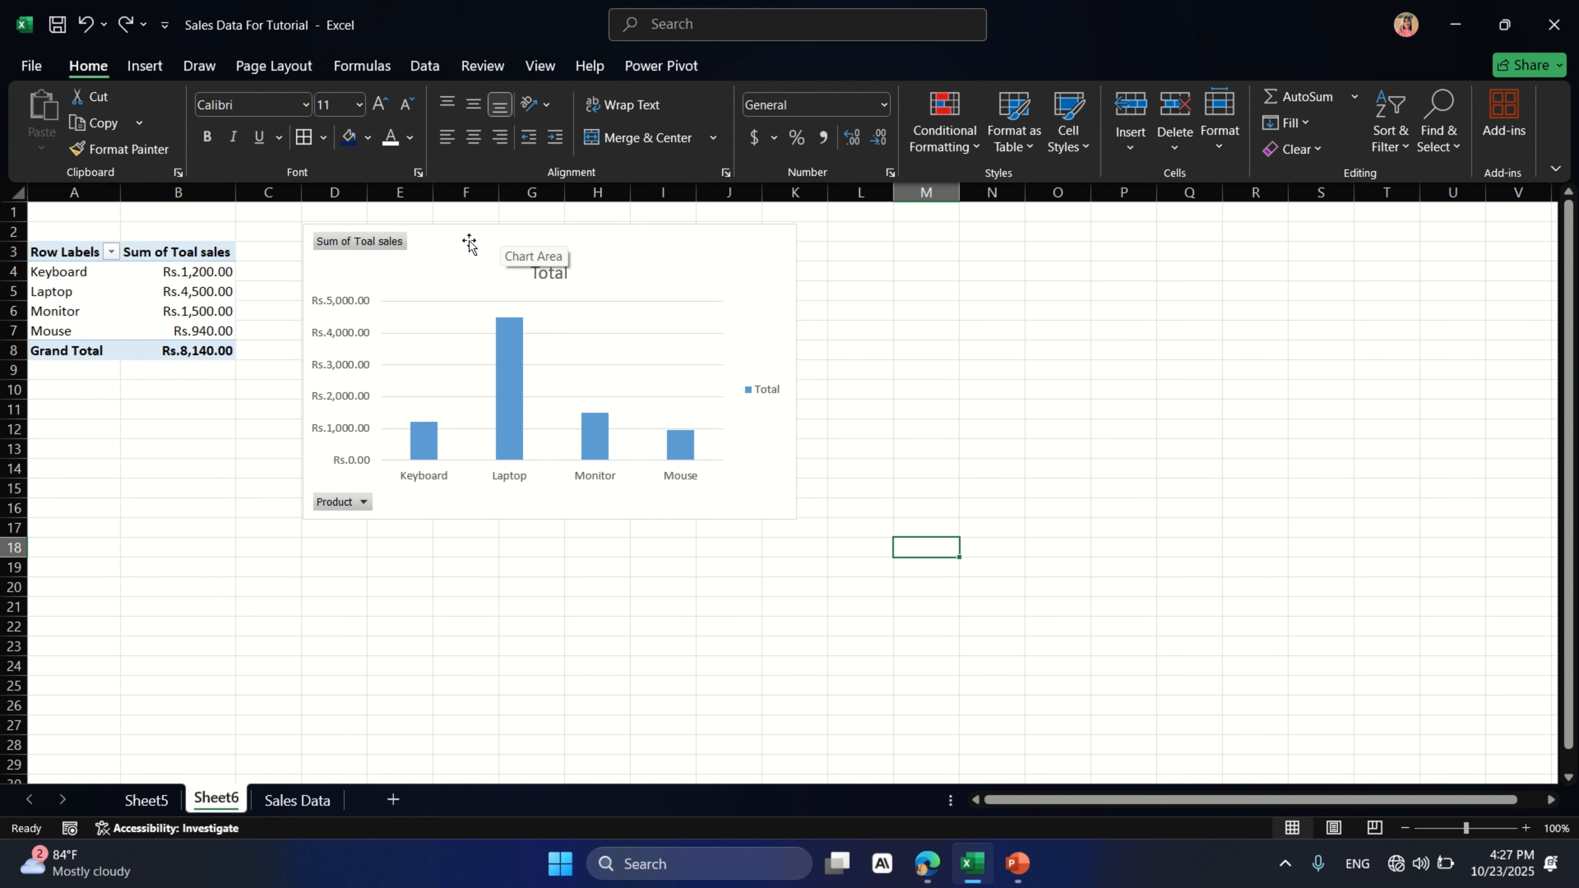
left_click(469, 244)
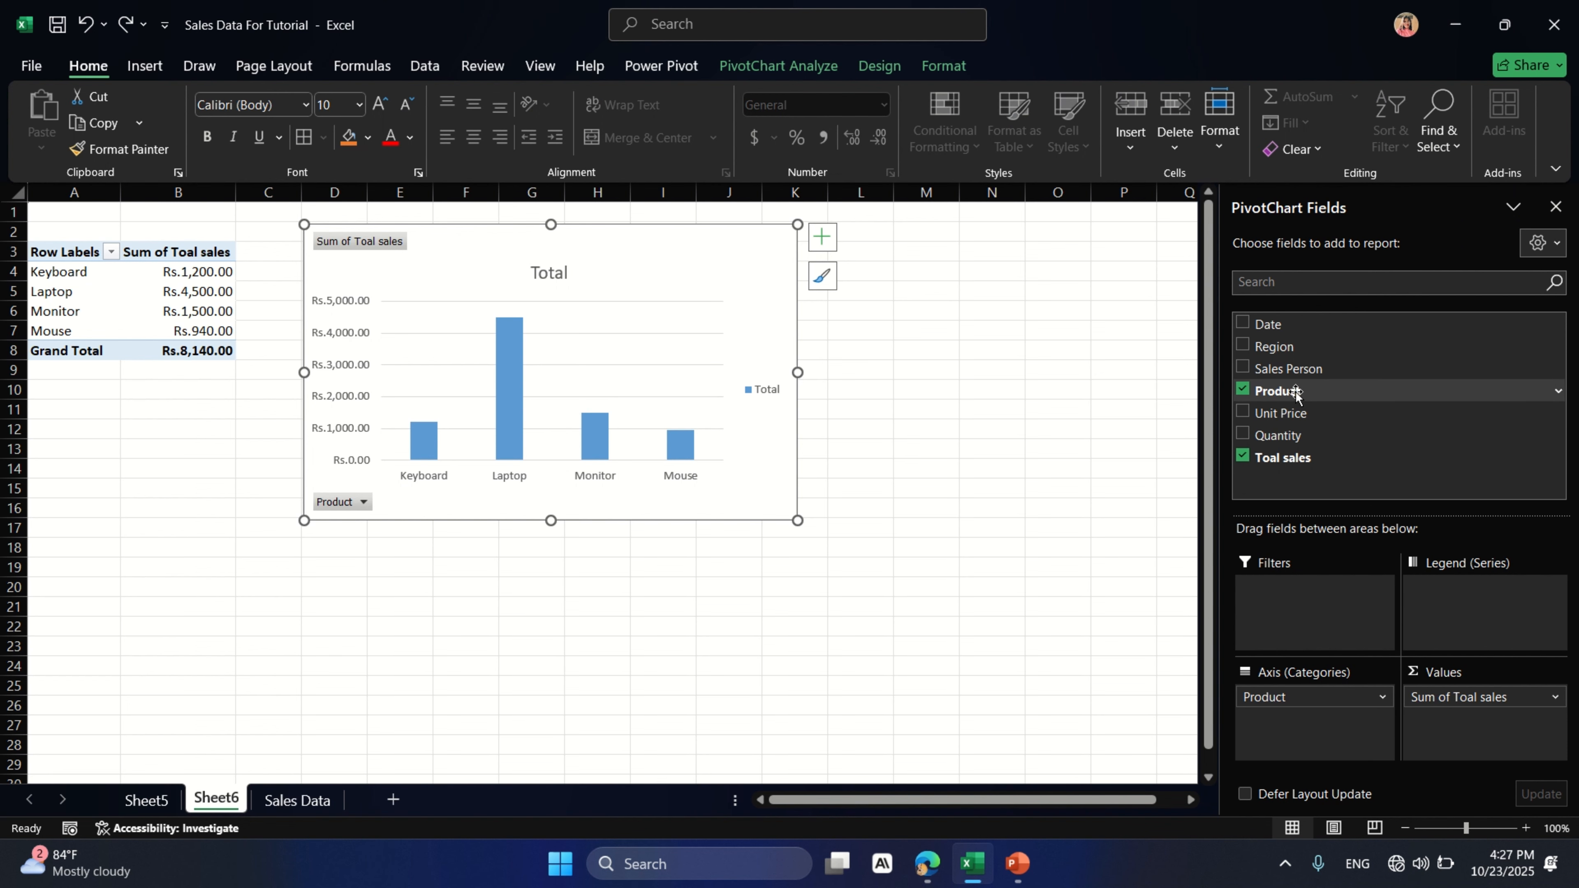
key("Escape")
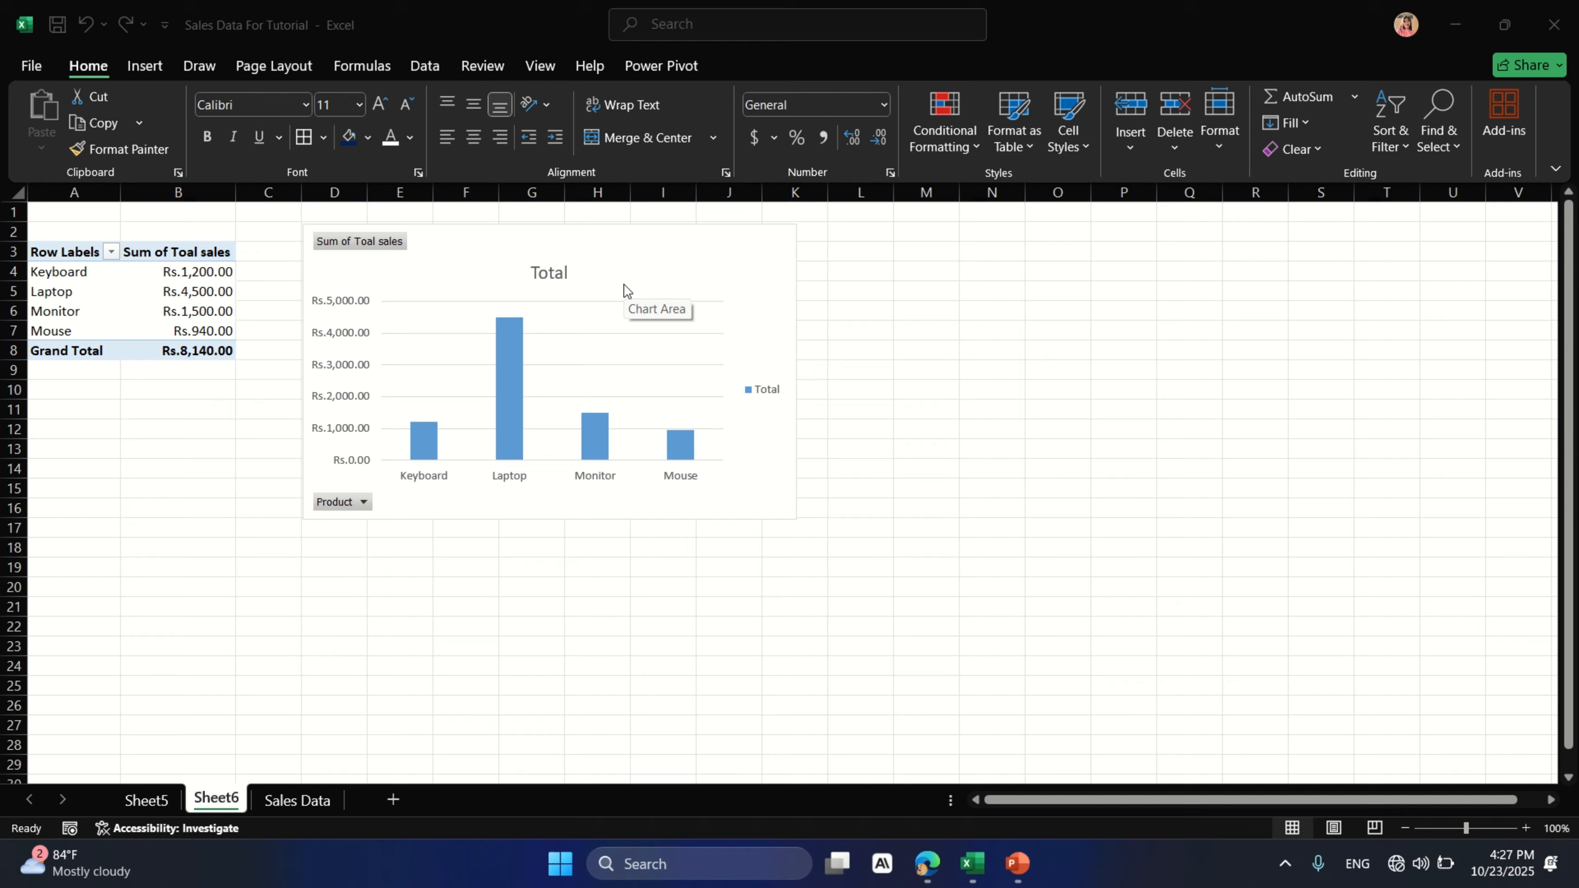
left_click(469, 241)
left_click(469, 242)
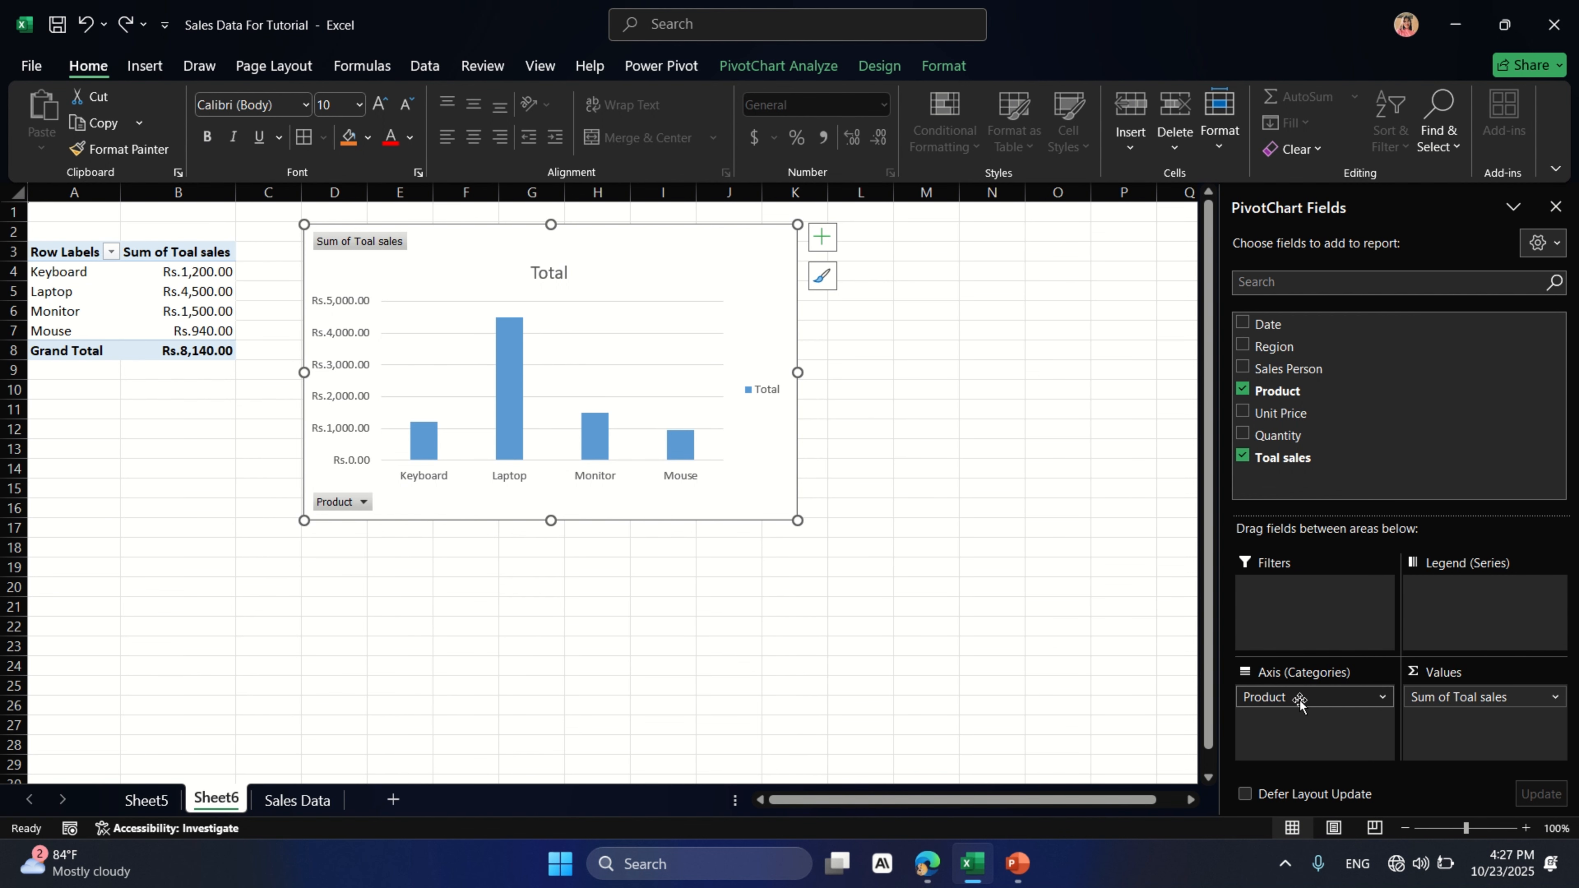
left_click_drag(1300, 700, 1304, 599)
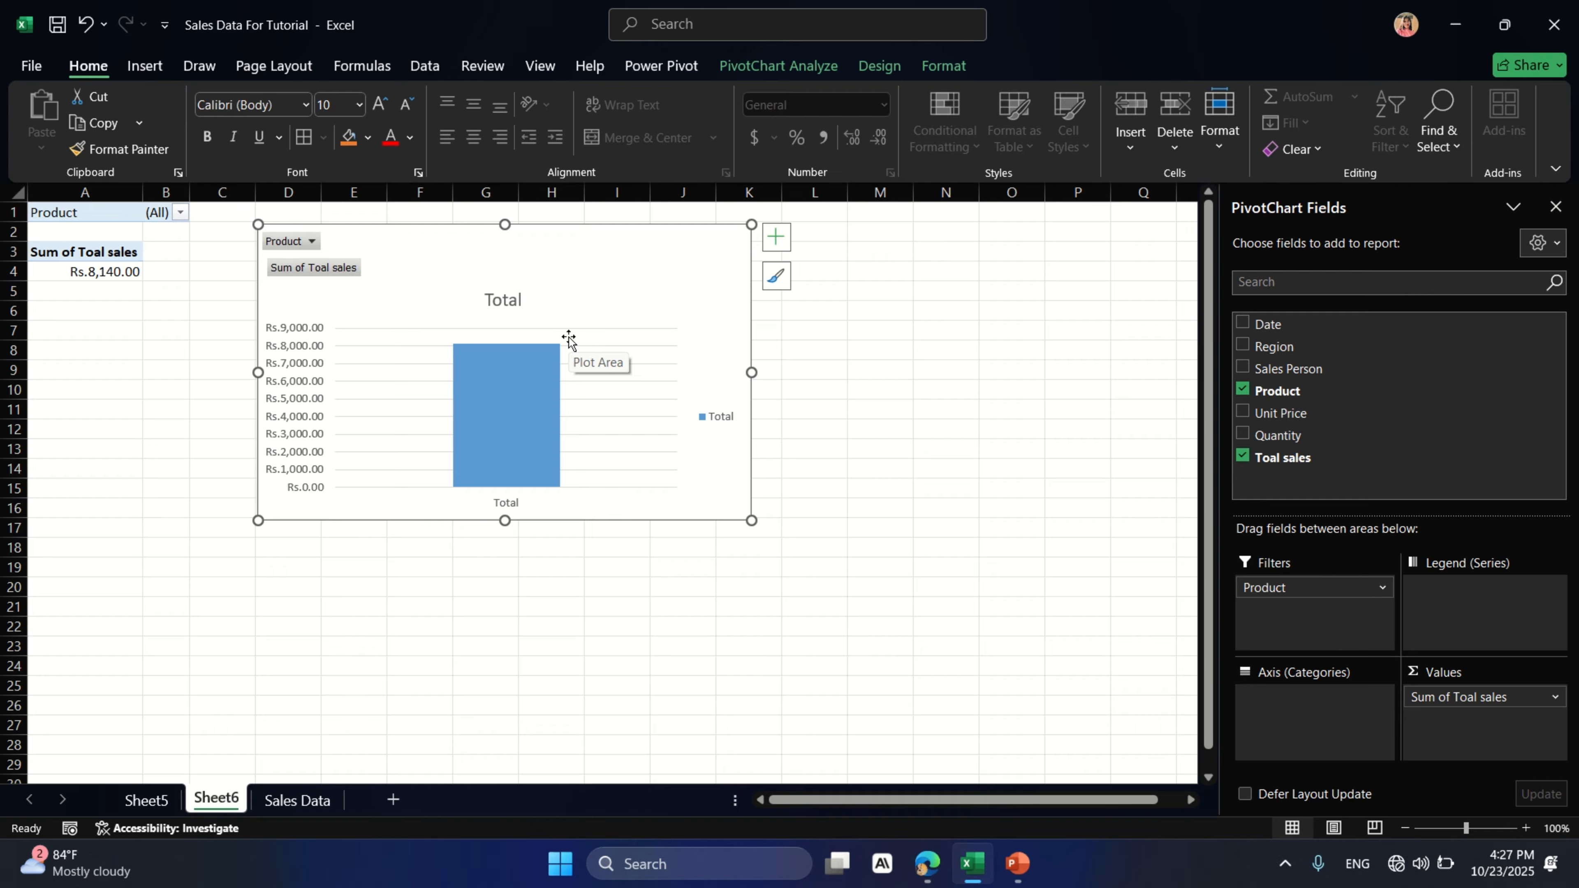
Step: Enable multiple-item selection in the chart's Product filter and restrict it to Keyboard only
left_click(313, 242)
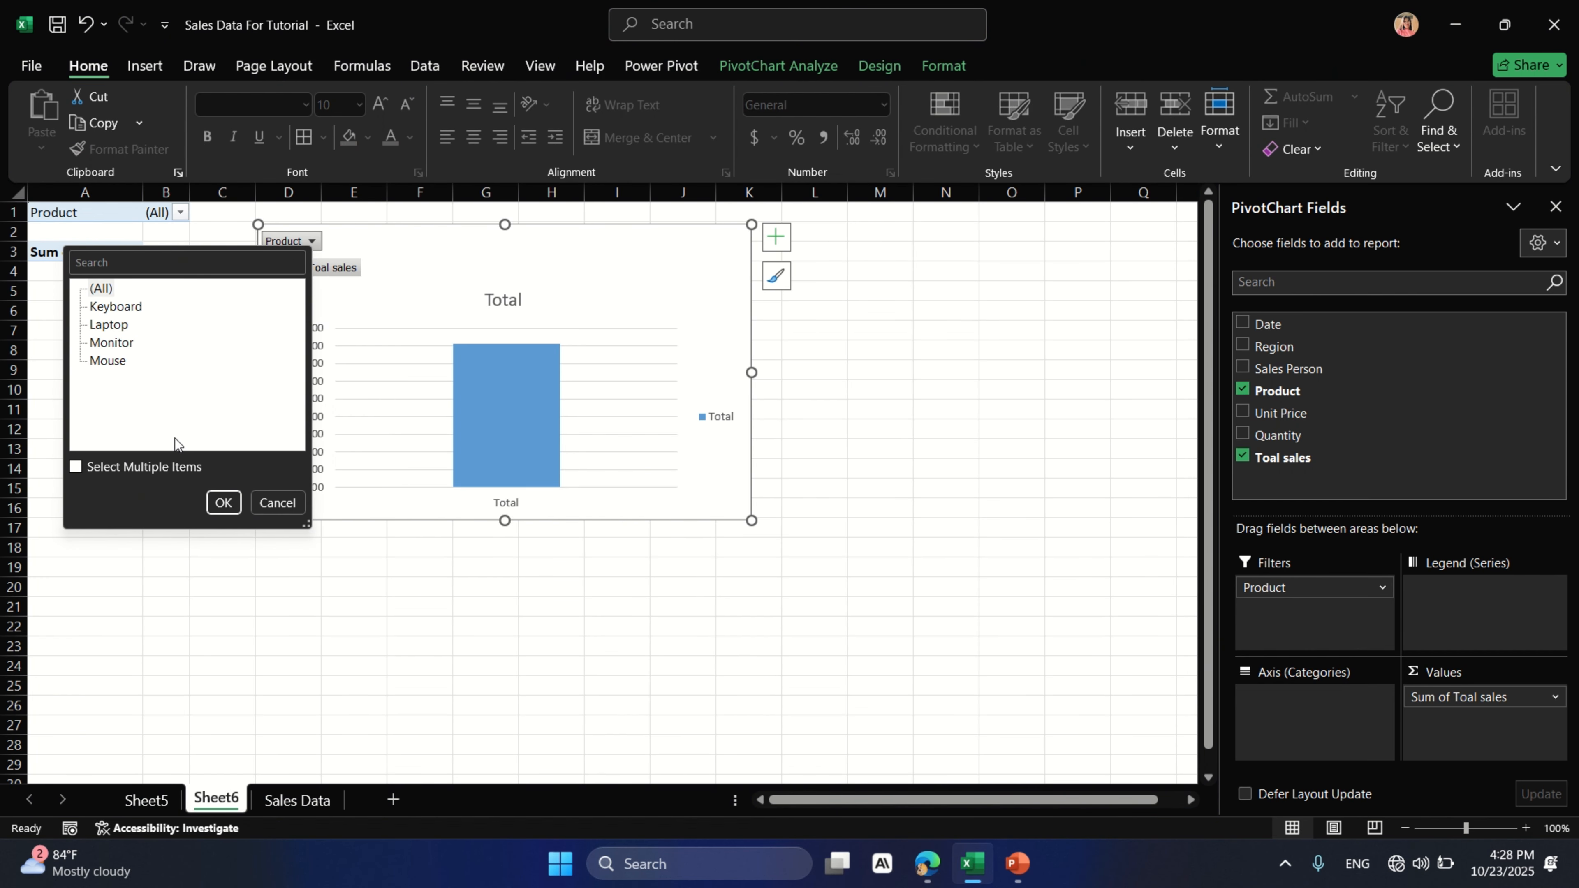
left_click(76, 466)
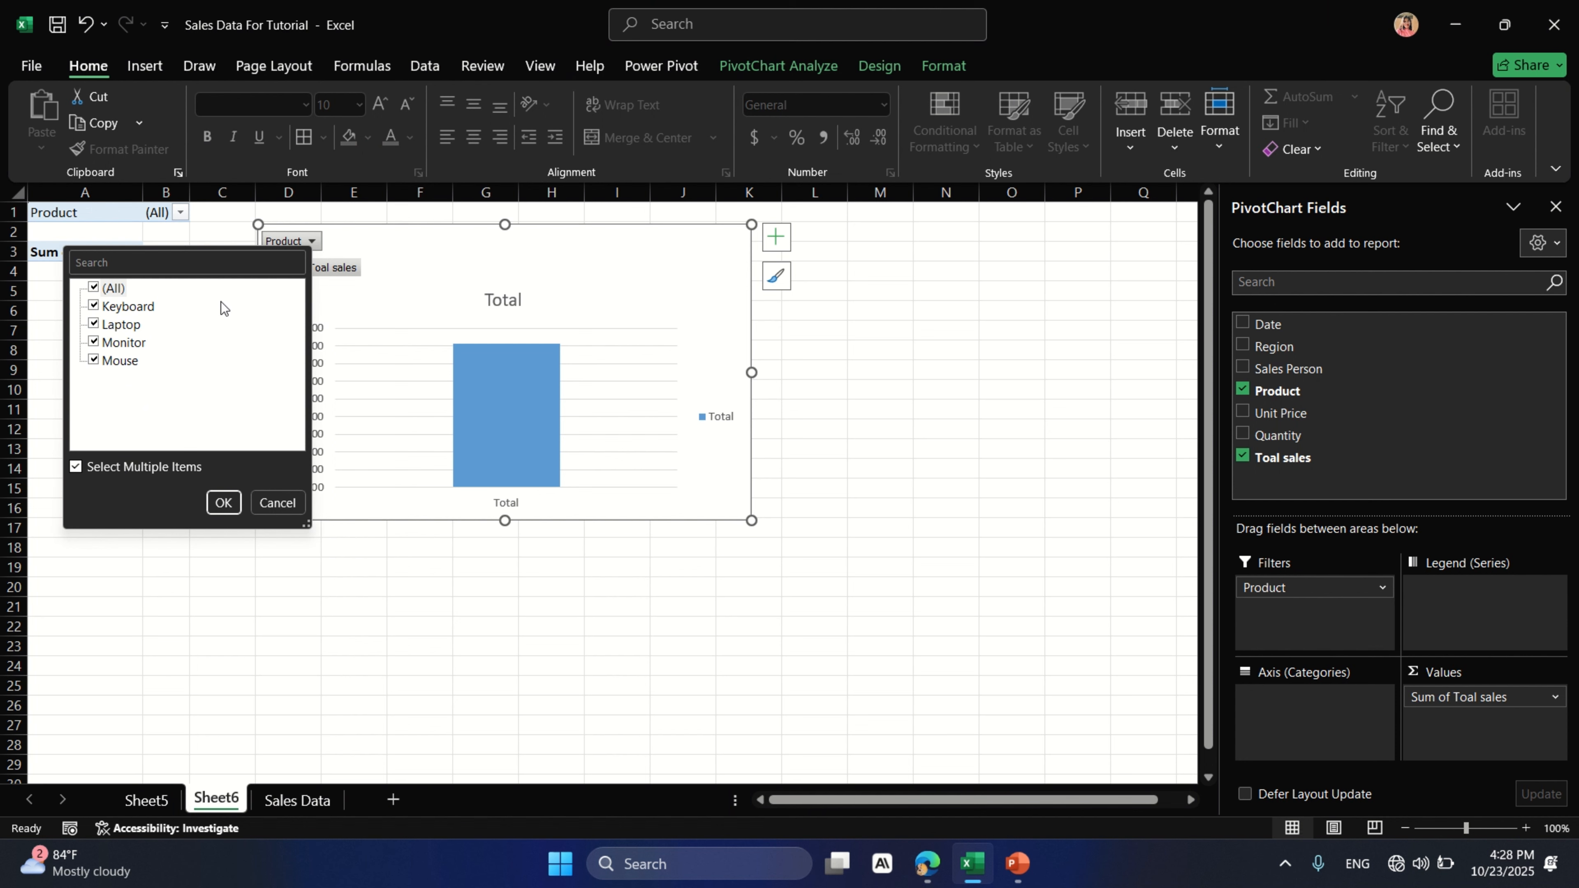
left_click(202, 263)
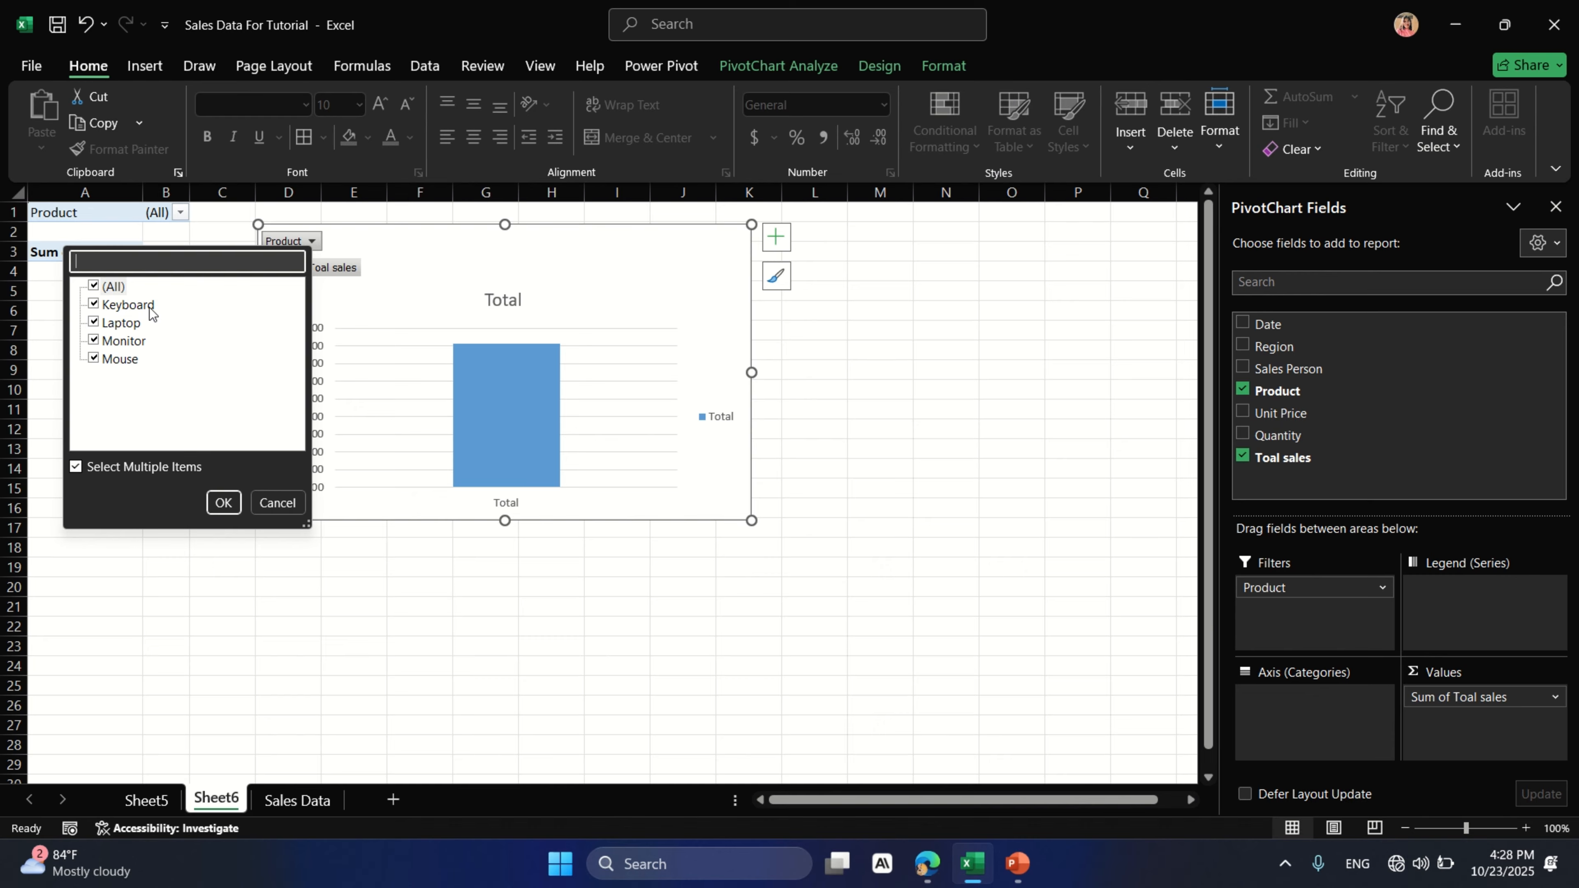
left_click(94, 287)
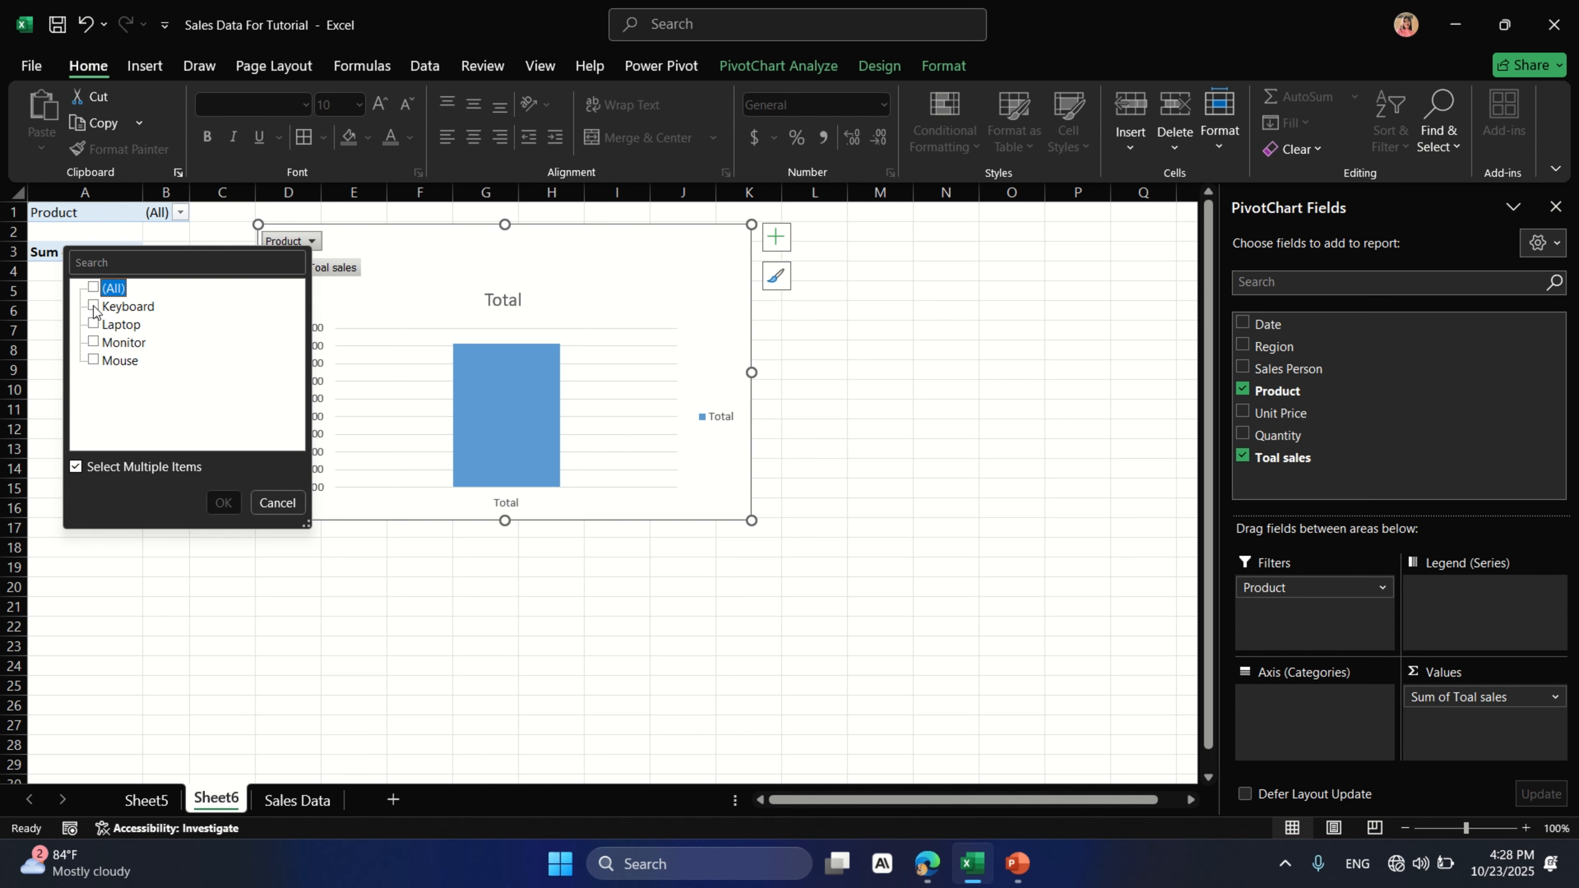
left_click(94, 305)
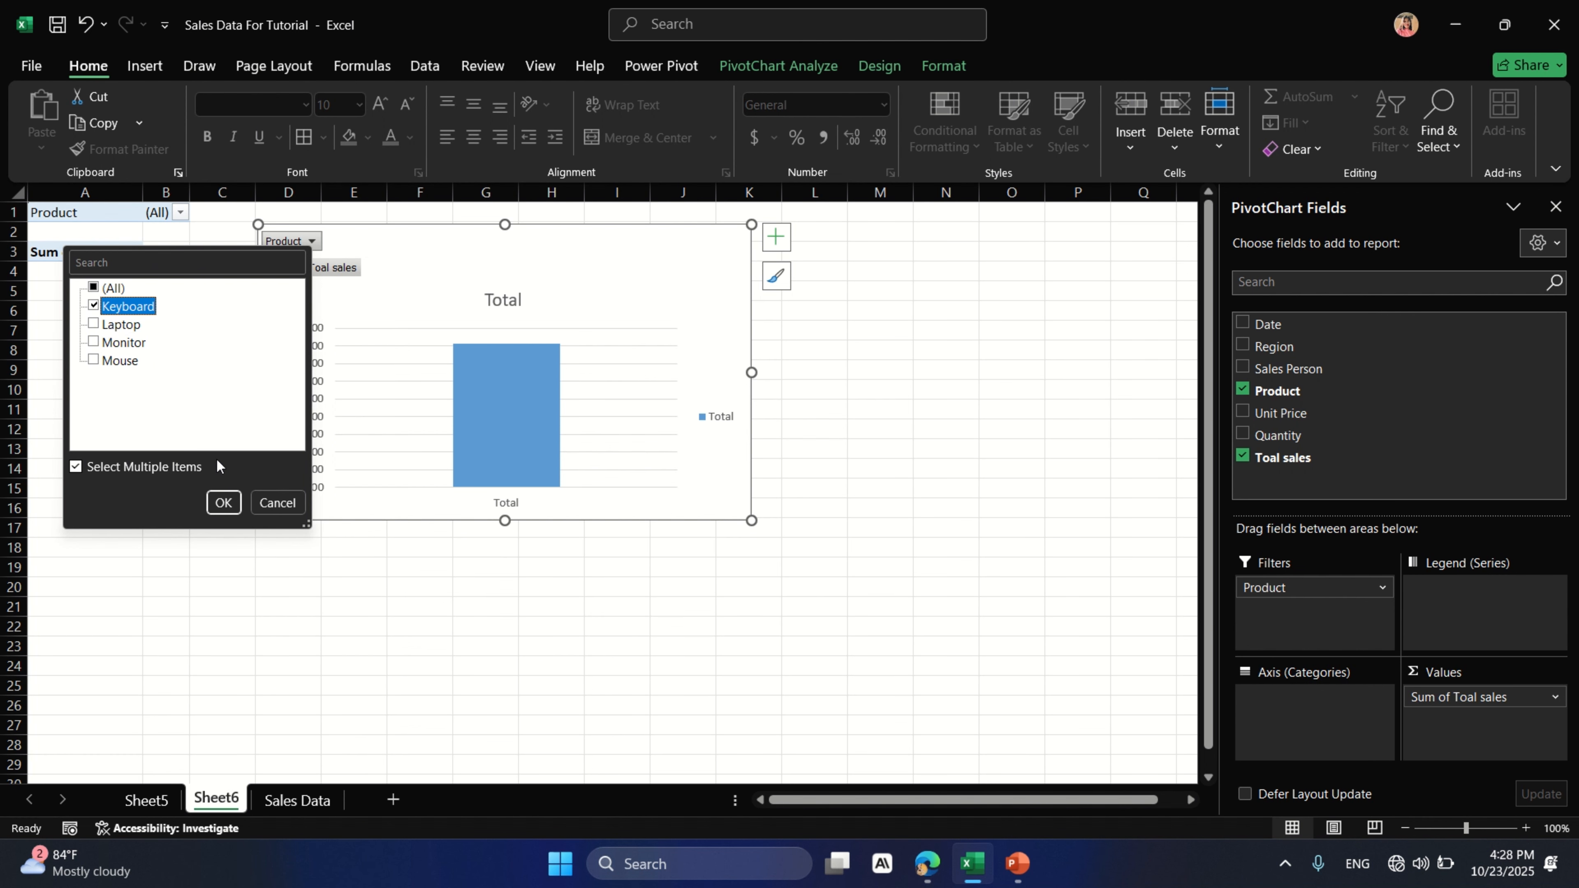
left_click(224, 502)
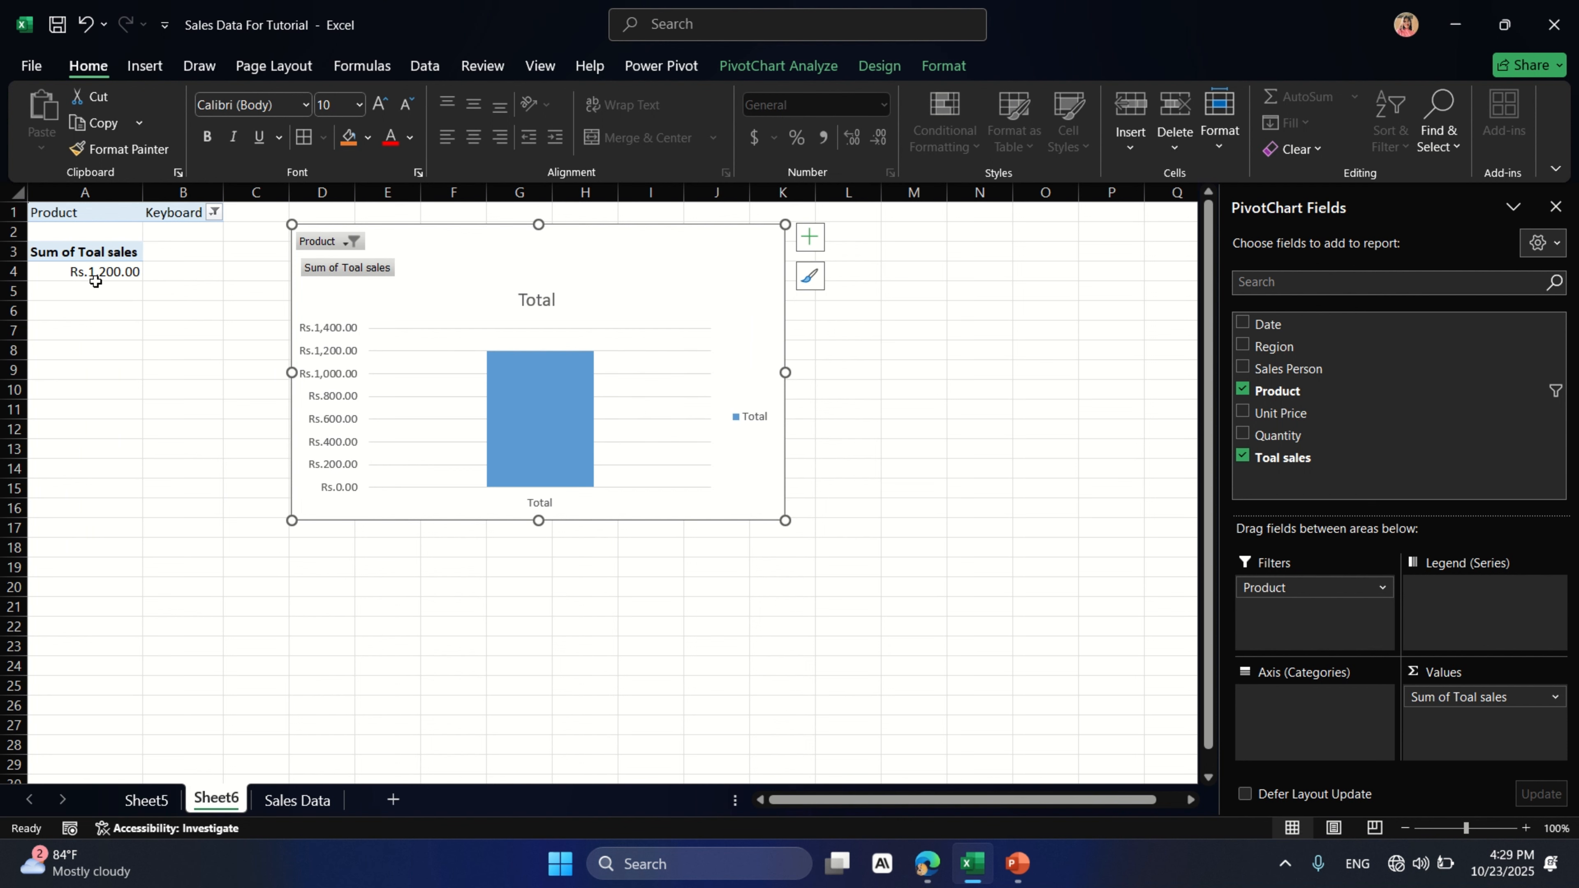
mouse_move(132, 278)
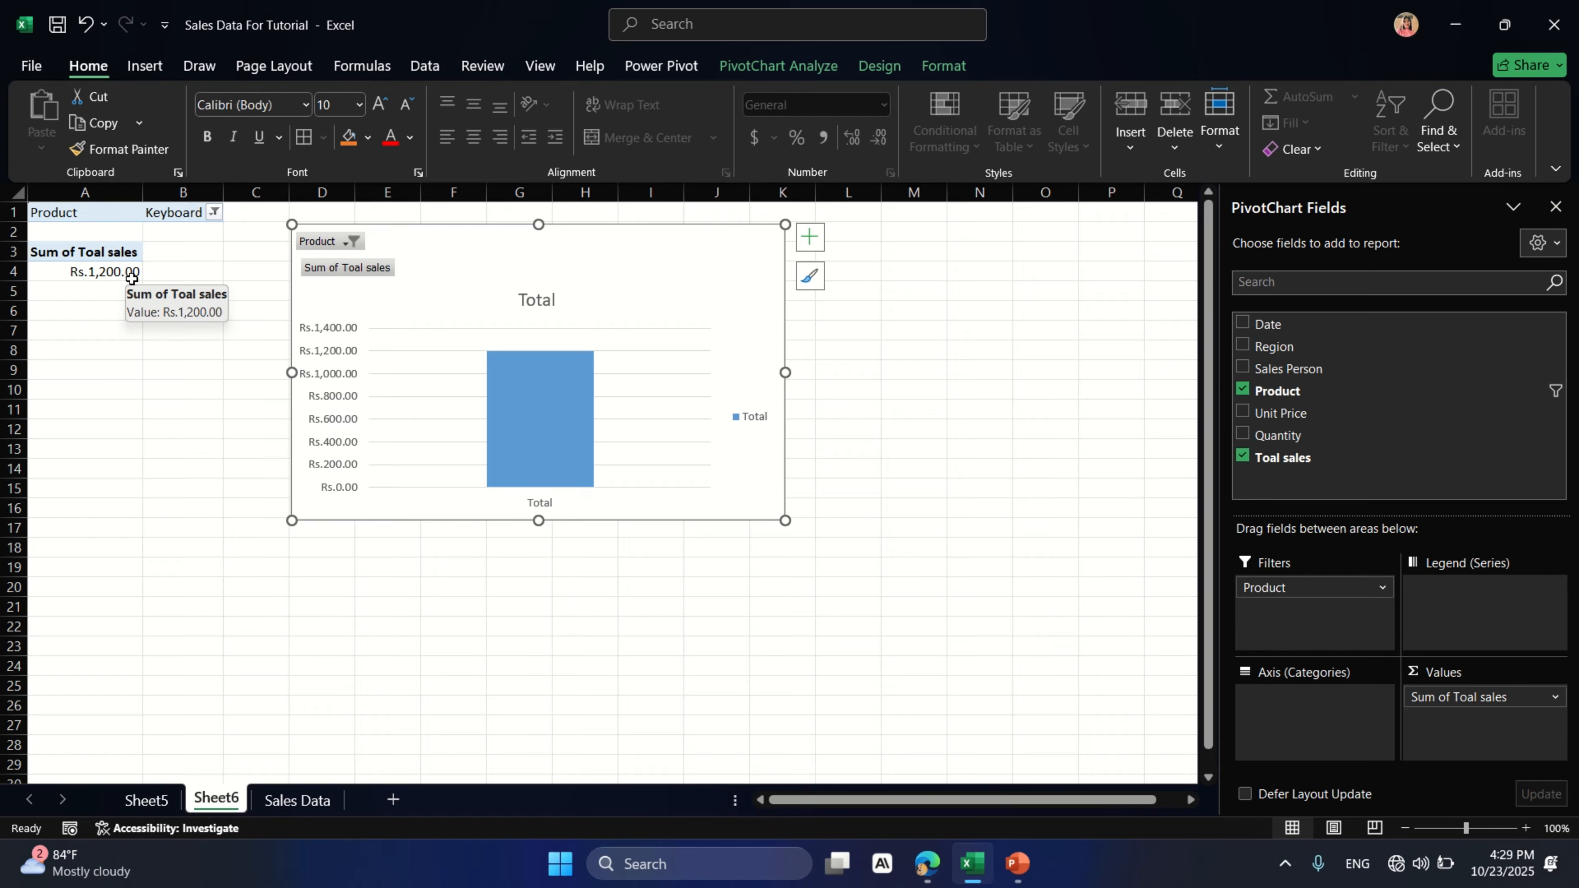
mouse_move(518, 456)
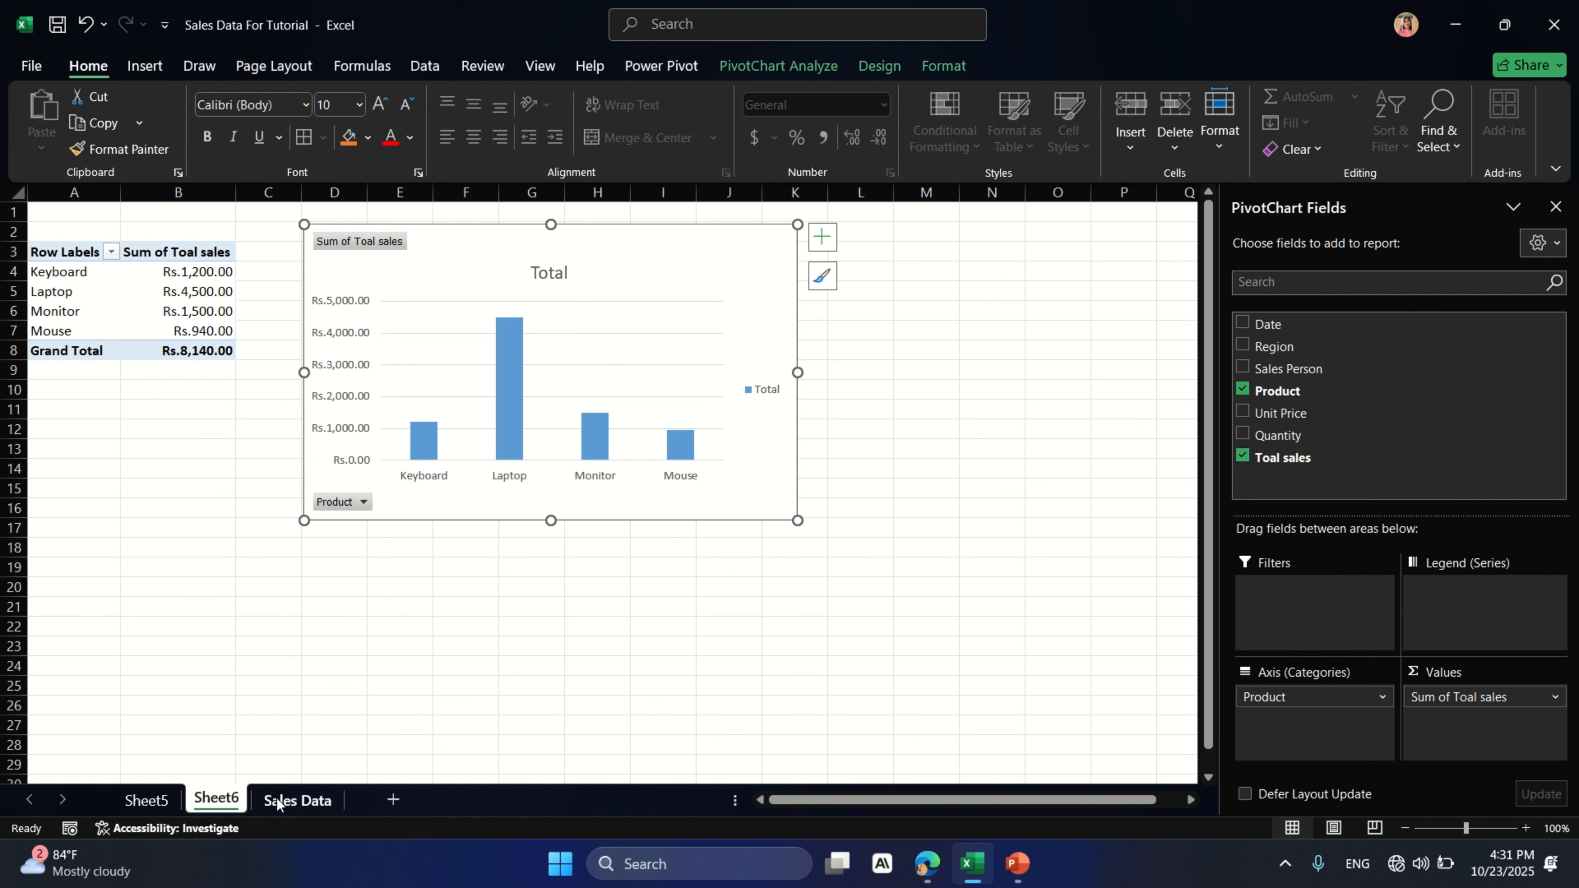
Step: From the Sales Data table (Table1), create a combined PivotChart and PivotTable on a new worksheet
left_click(292, 801)
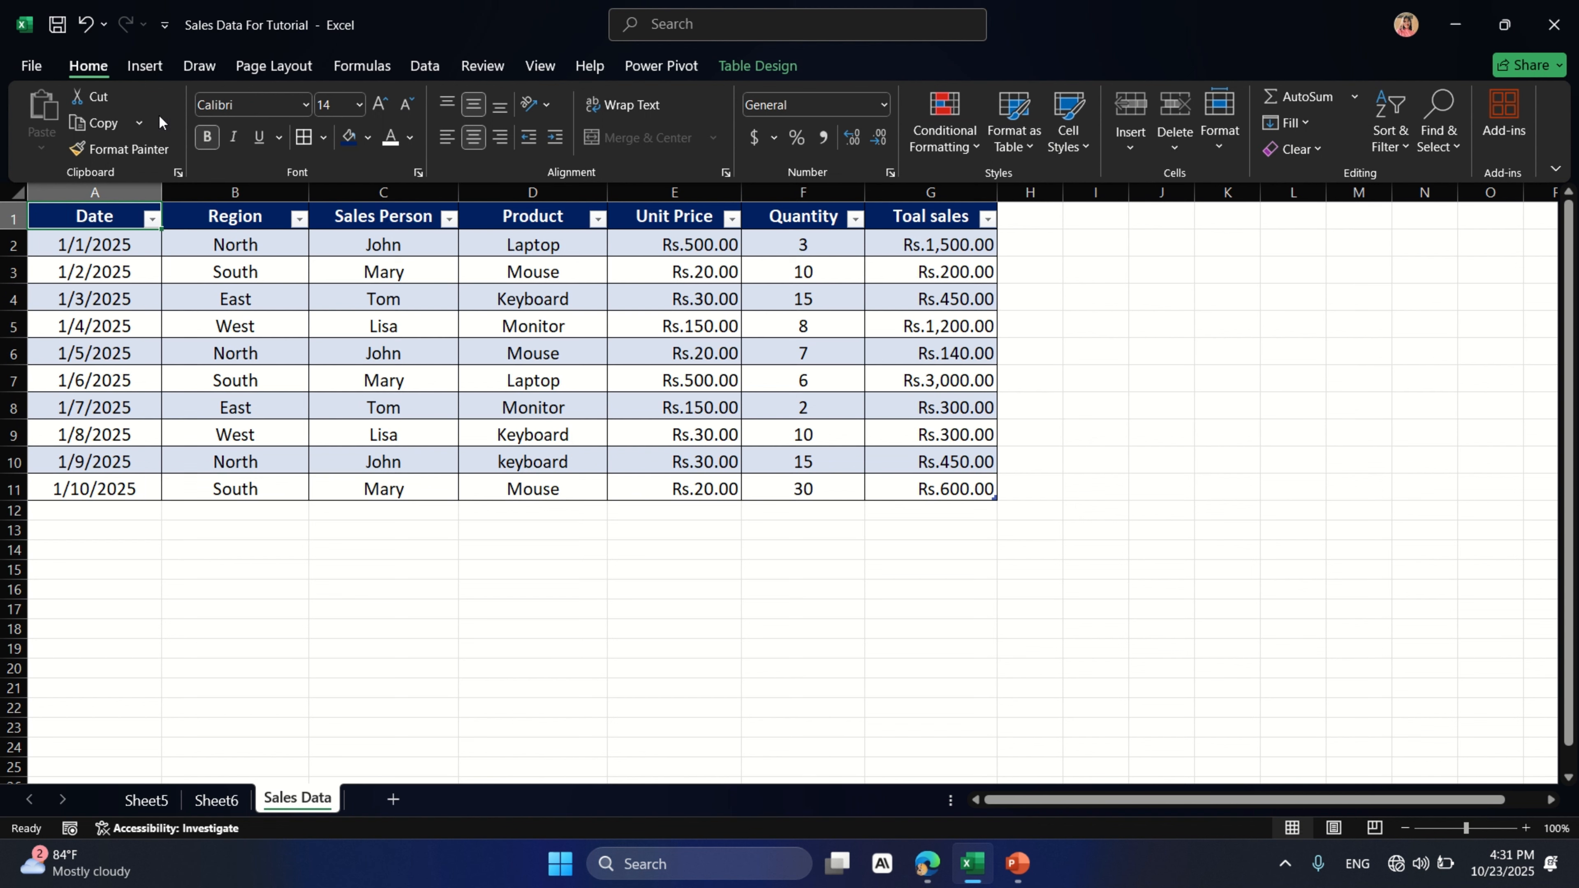
left_click(143, 67)
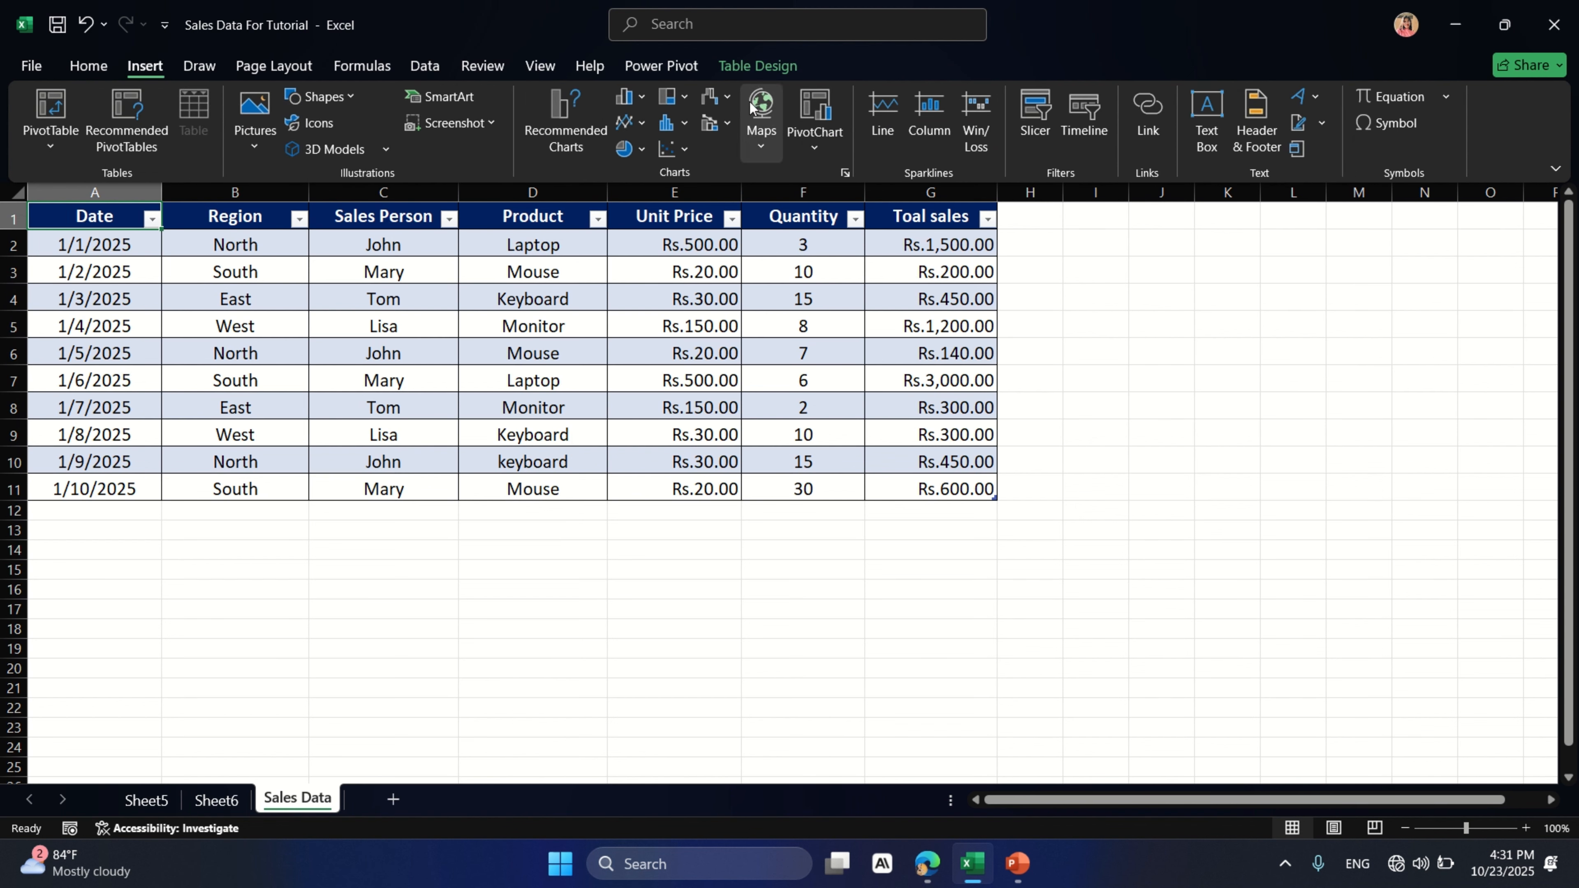
left_click(814, 133)
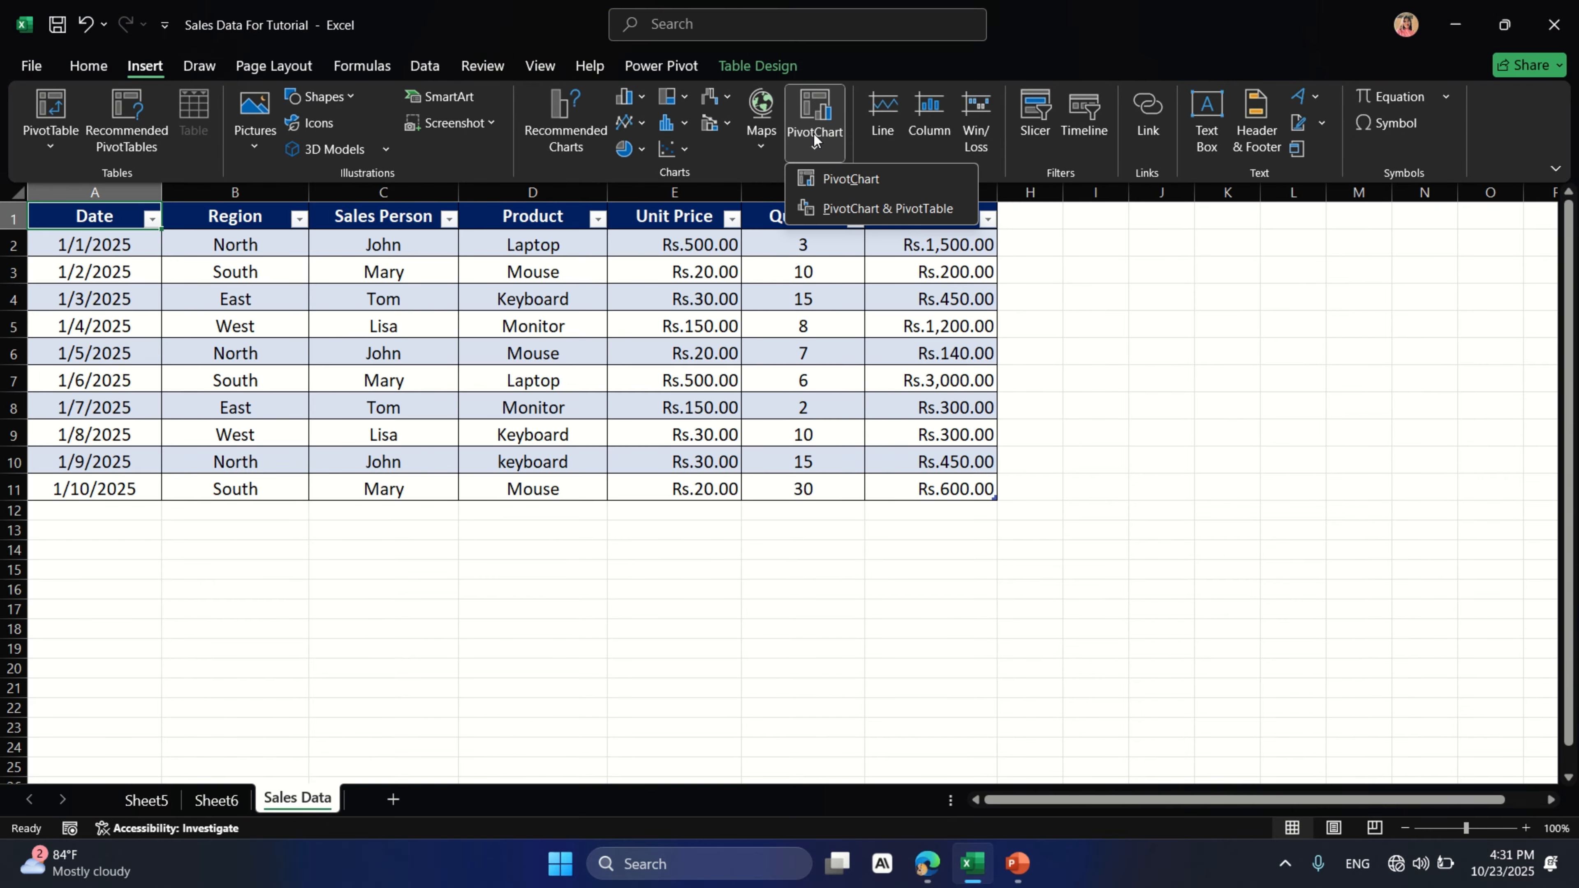
left_click(842, 209)
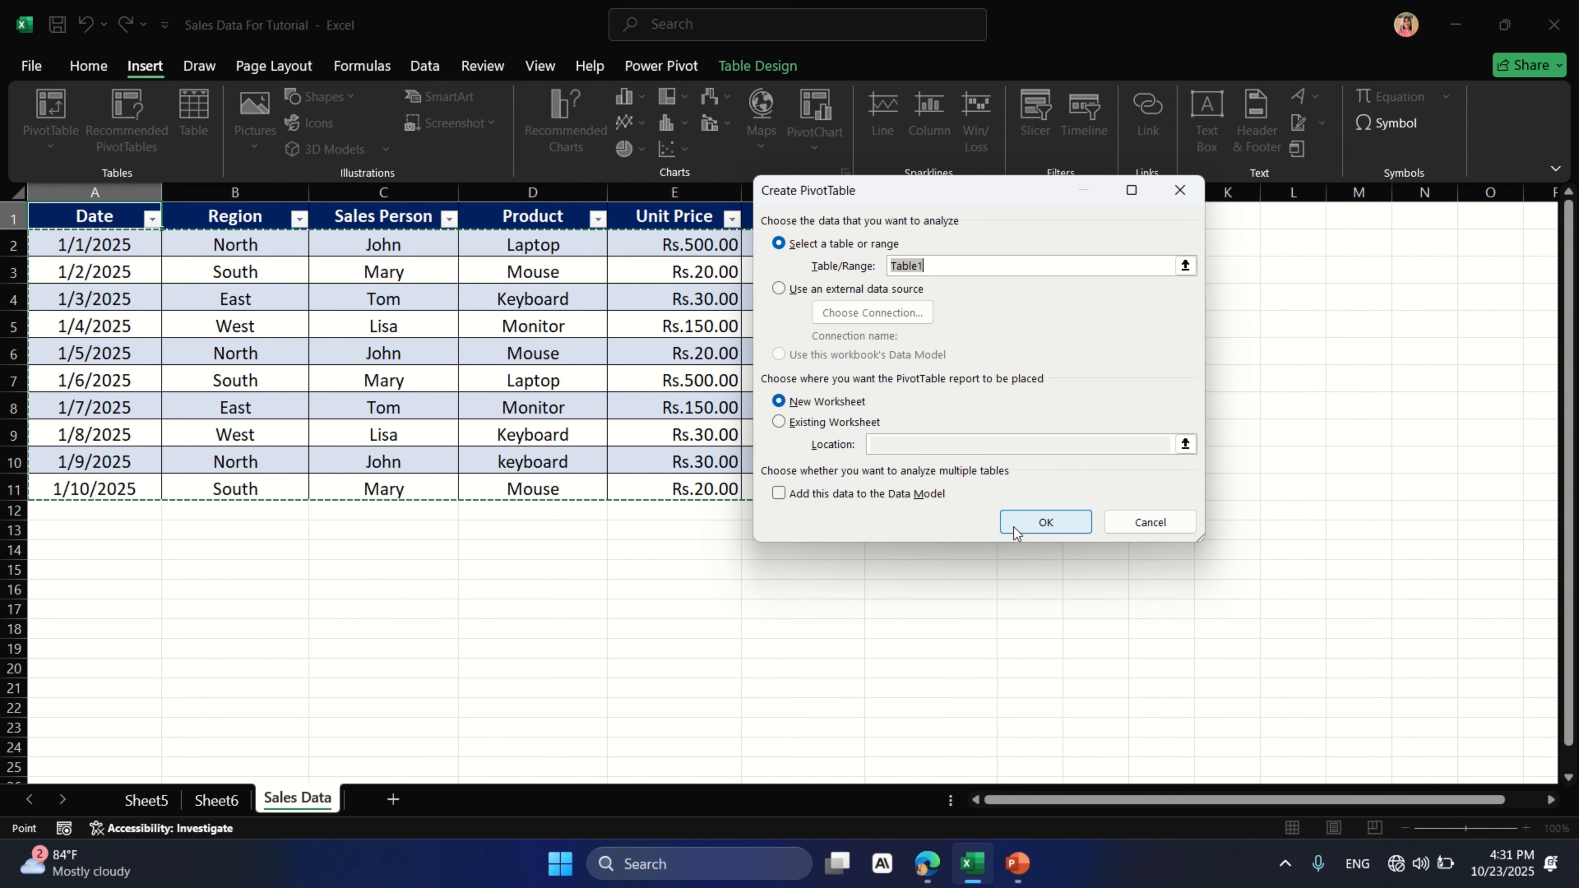
left_click(1045, 521)
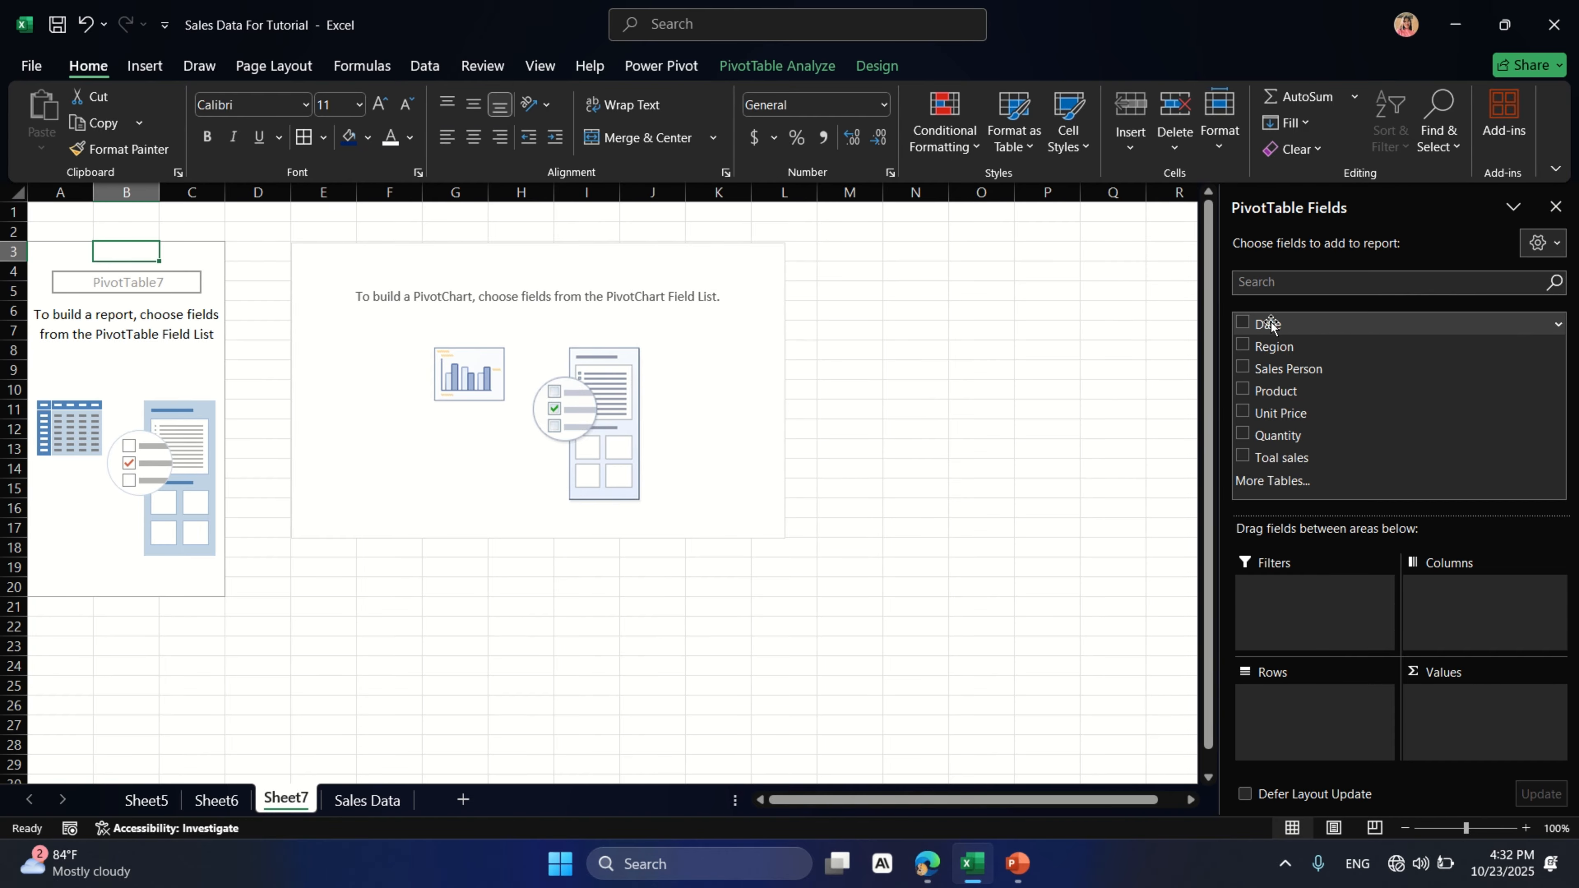
Step: Summarise the sum of Toal sales by Date in the rows, and move the chart closer to the PivotTable
left_click_drag(1271, 325, 1284, 699)
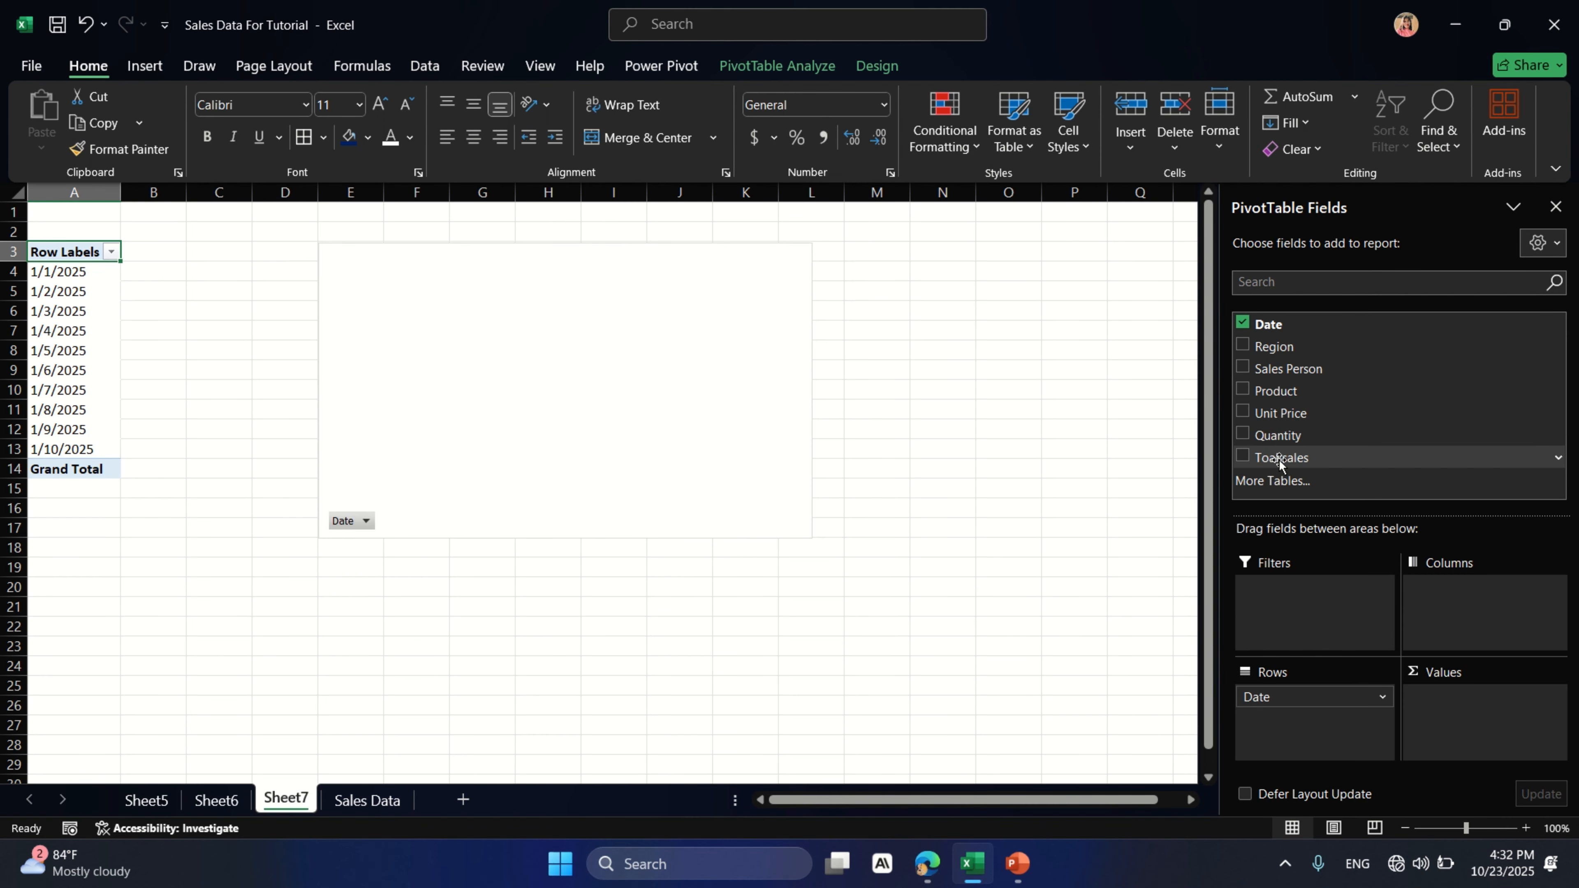
left_click_drag(1279, 458, 1452, 708)
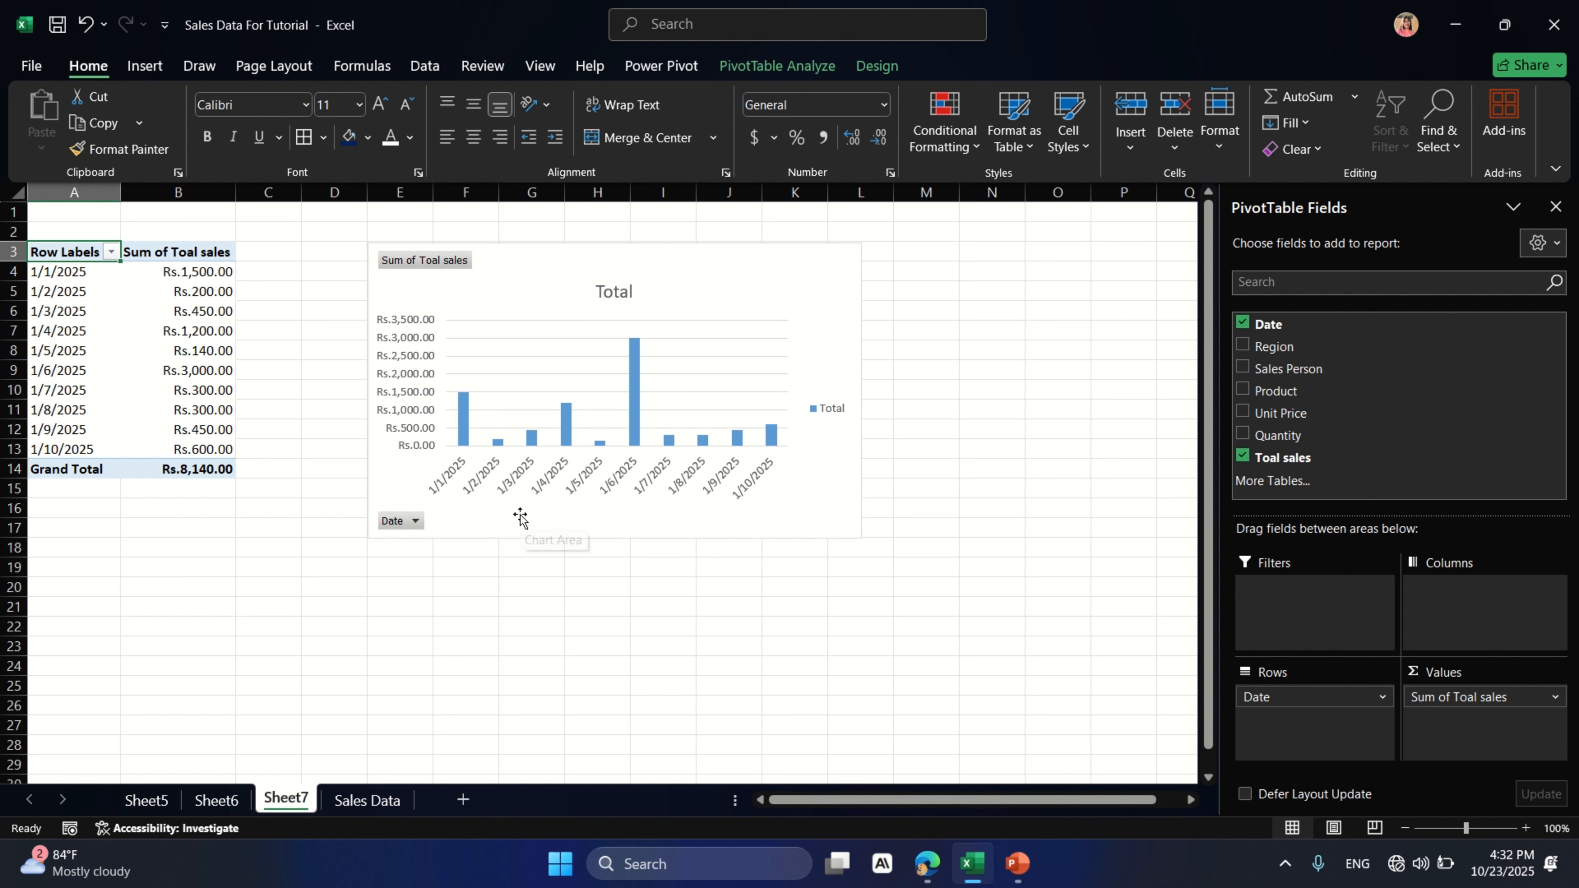
left_click_drag(528, 261, 464, 258)
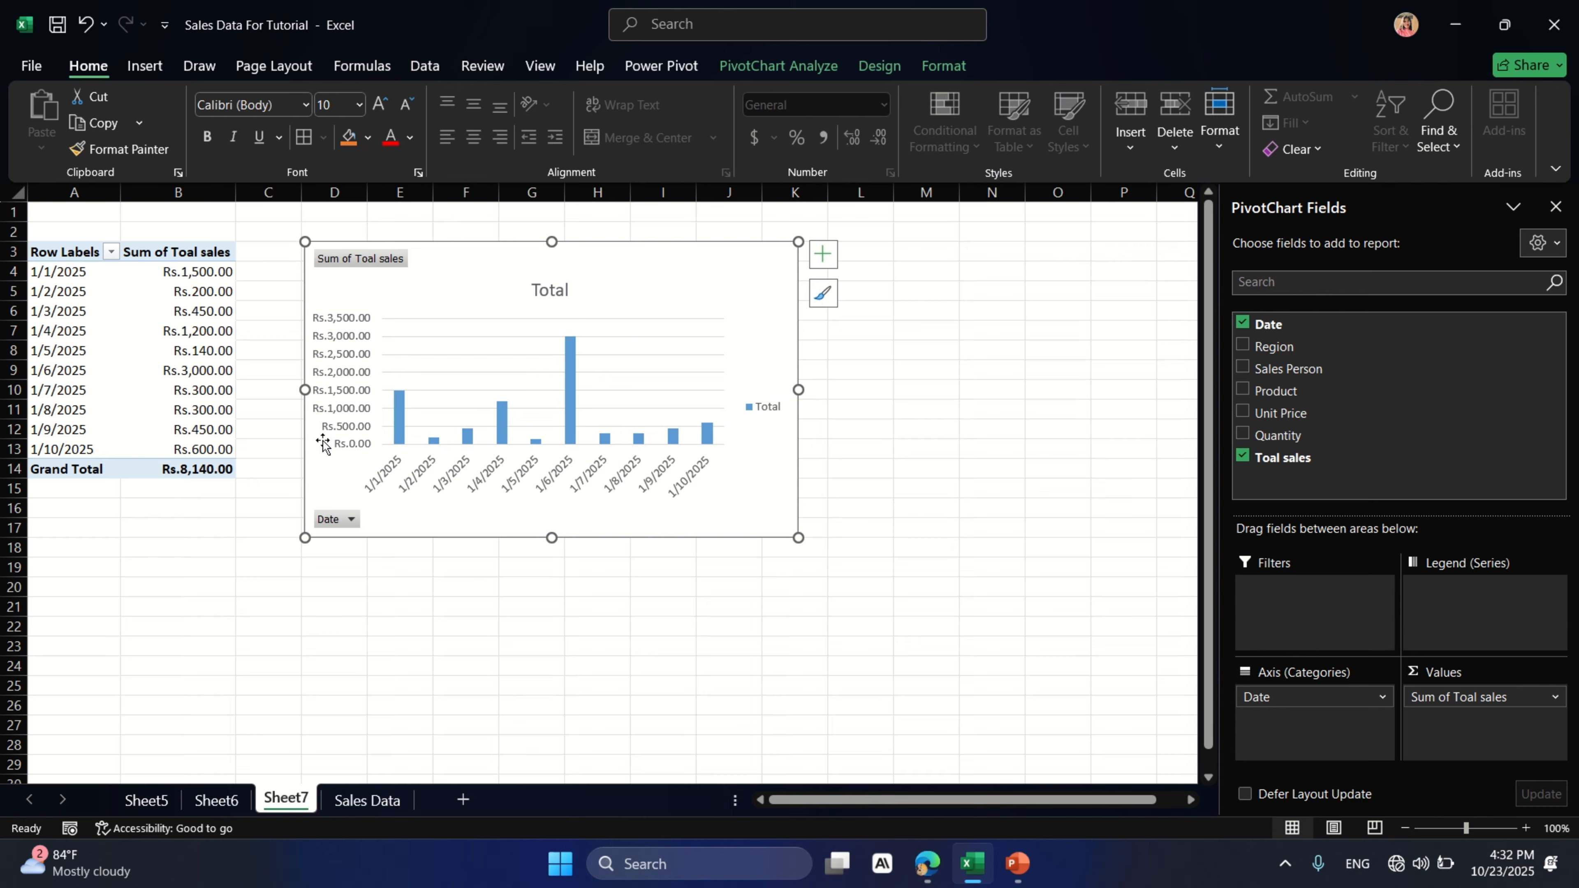
Step: Group the PivotTable's dates by Months
right_click(68, 276)
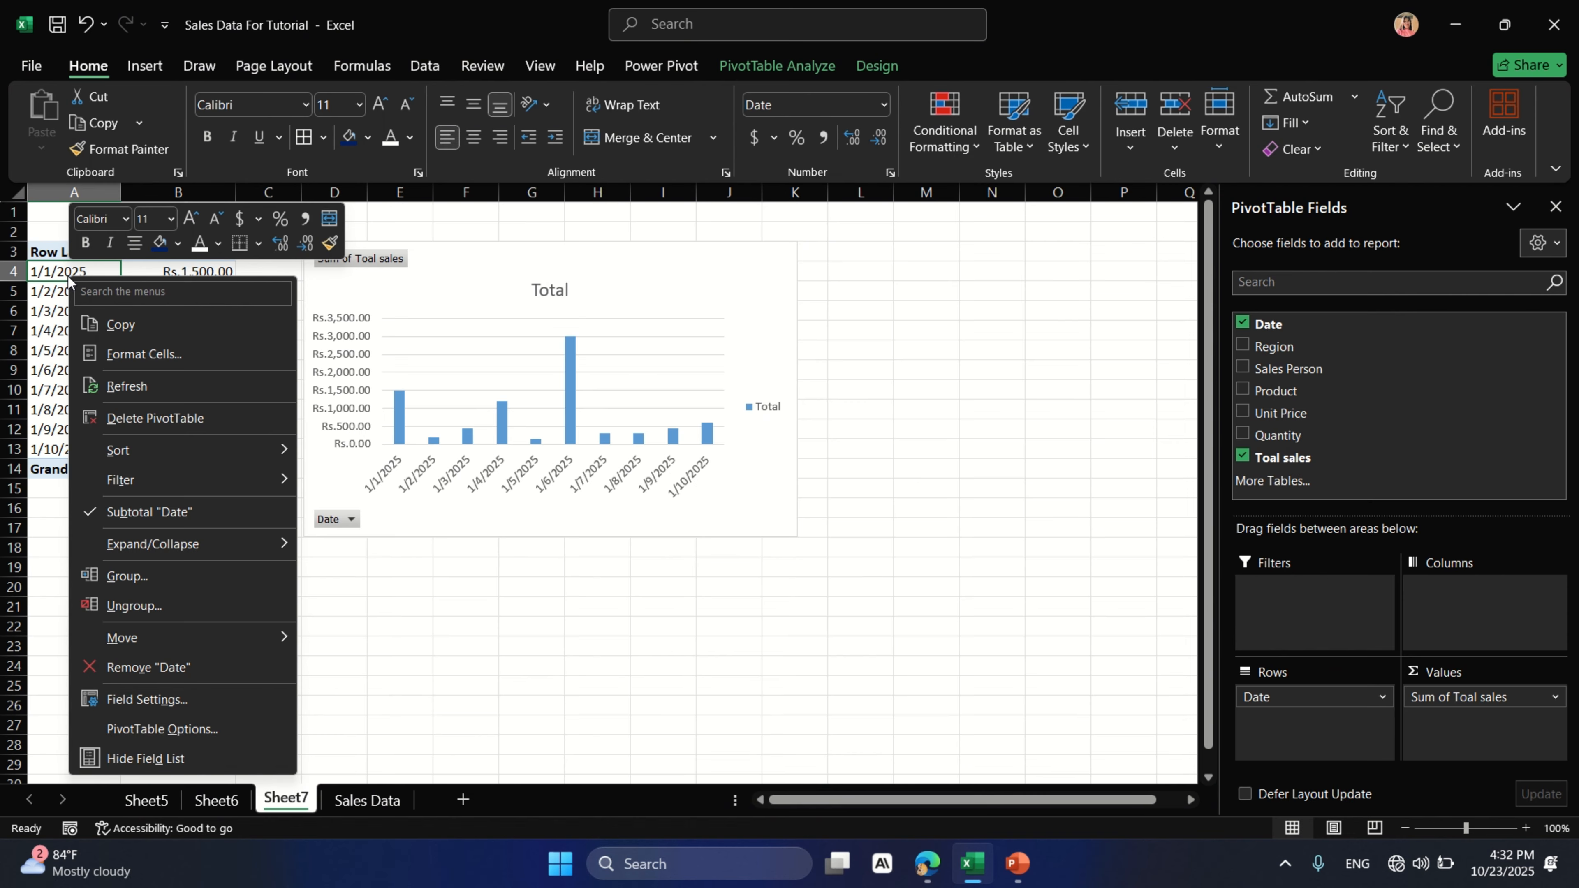
left_click(150, 585)
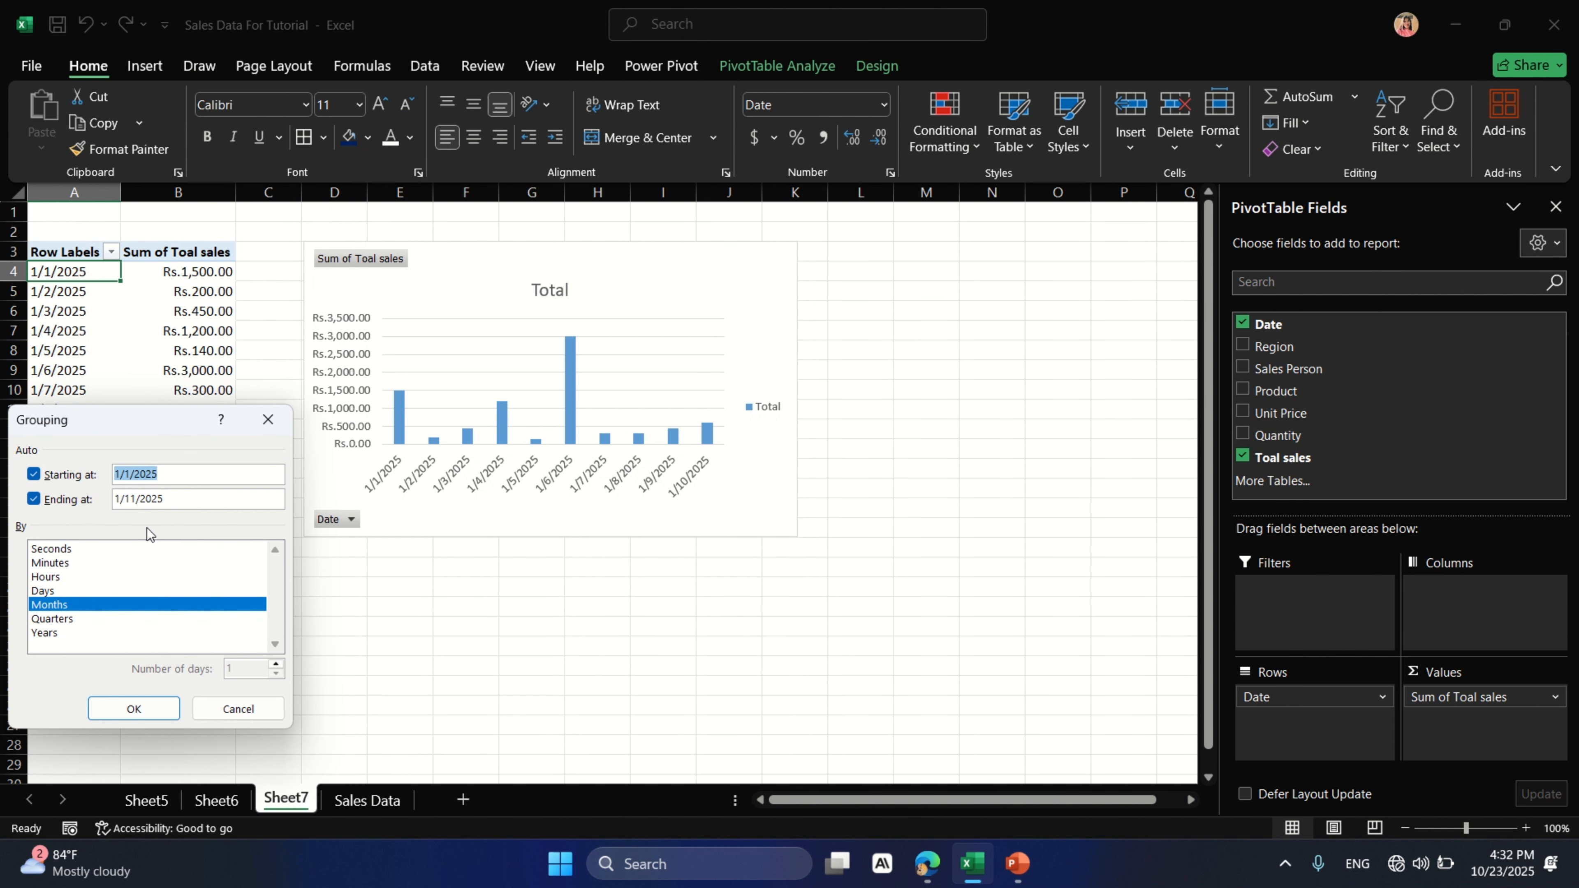
left_click(53, 604)
left_click(53, 604)
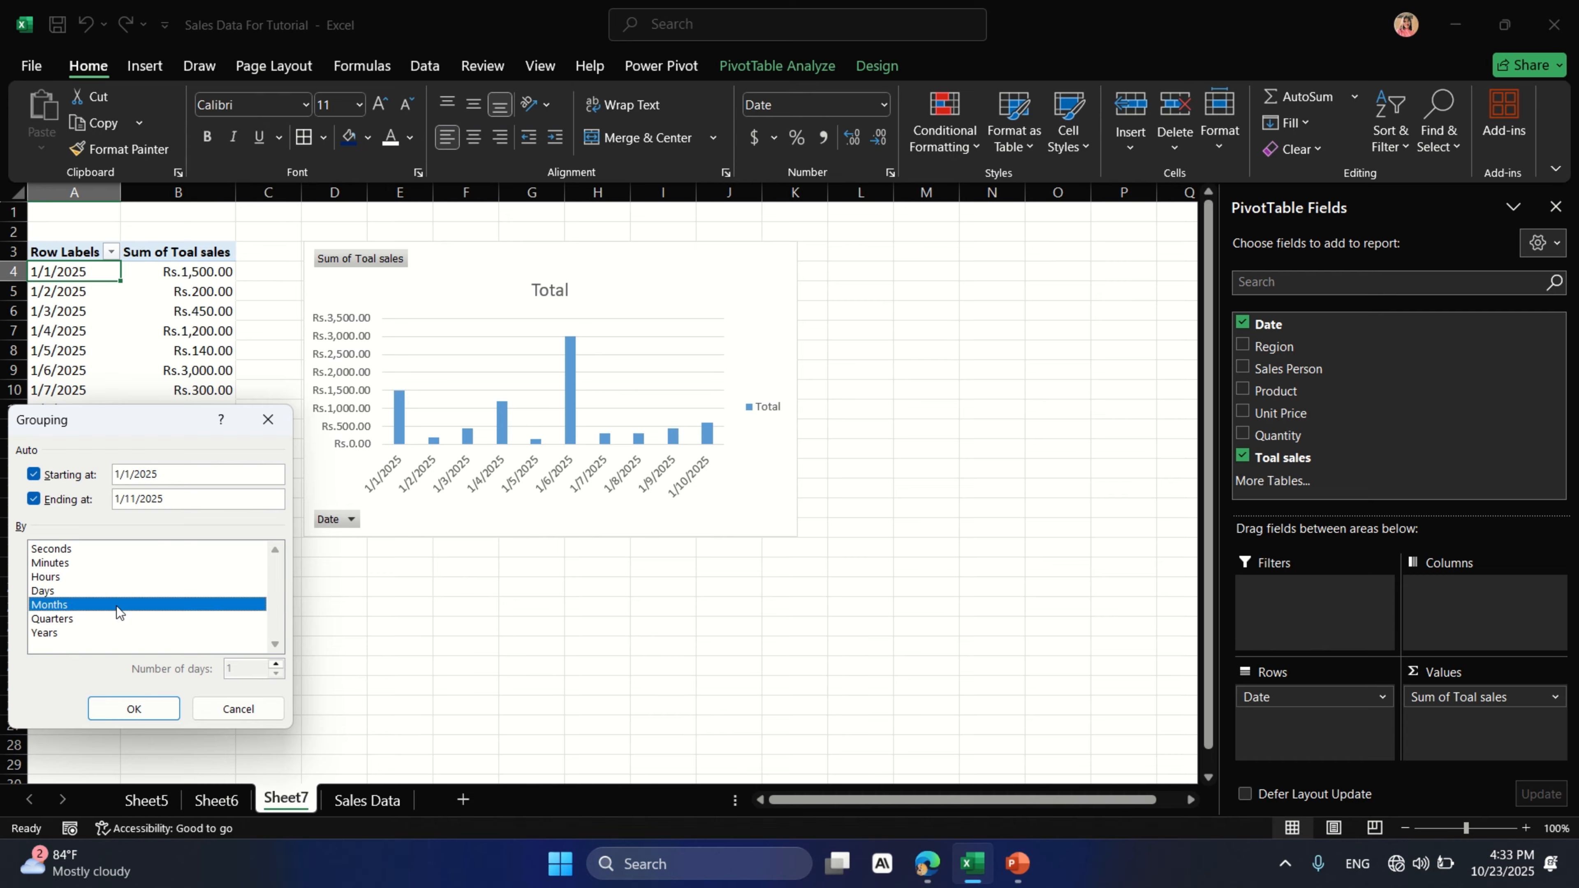
left_click(135, 708)
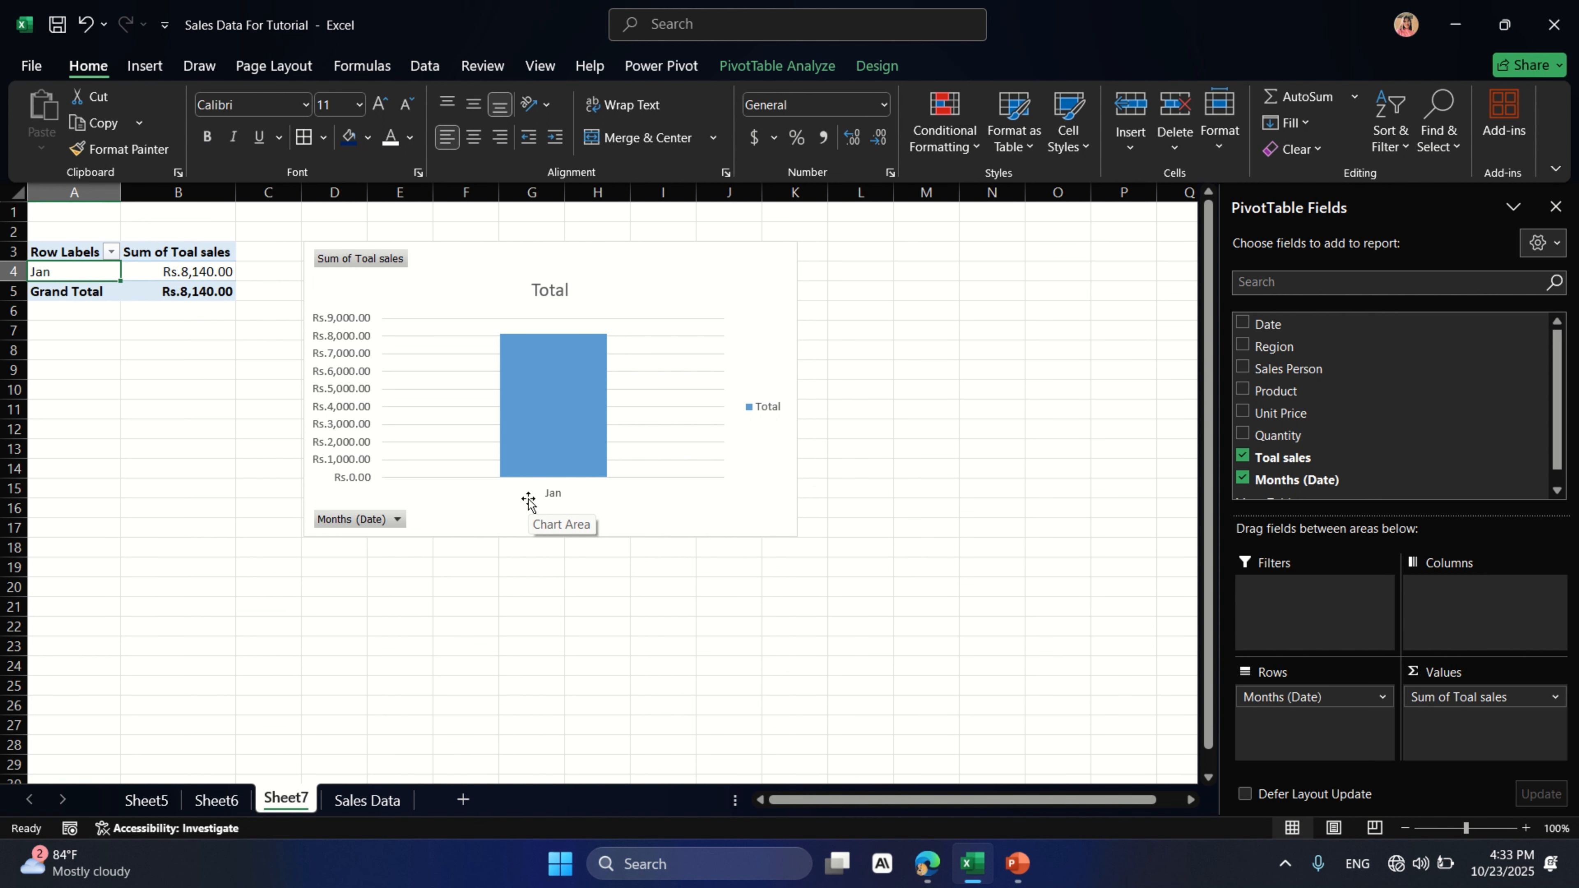
left_click(458, 283)
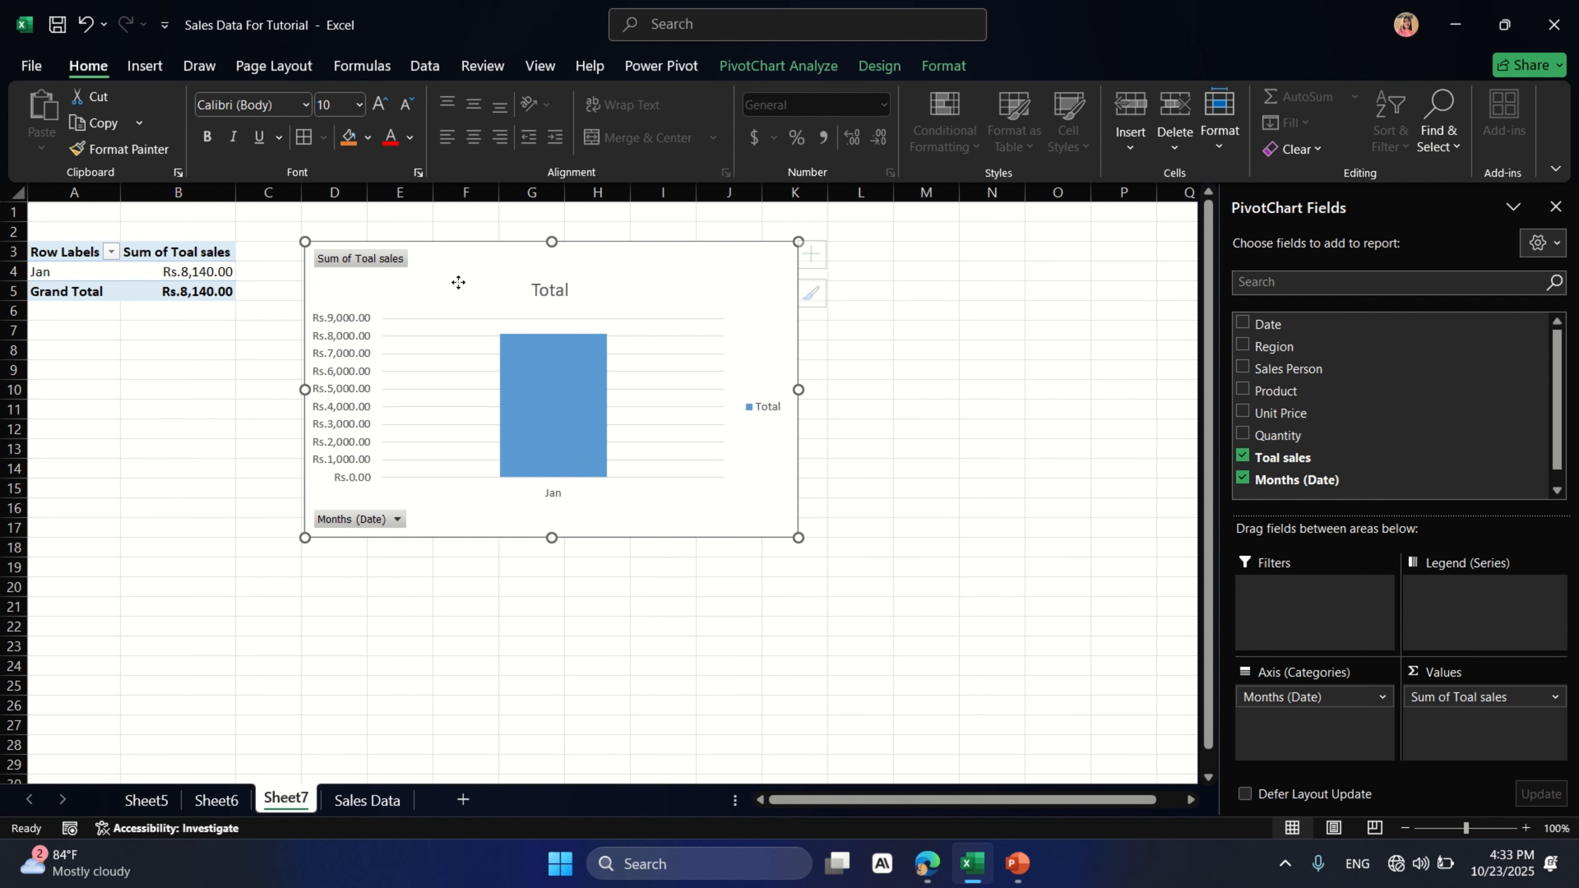
left_click_drag(458, 282, 458, 282)
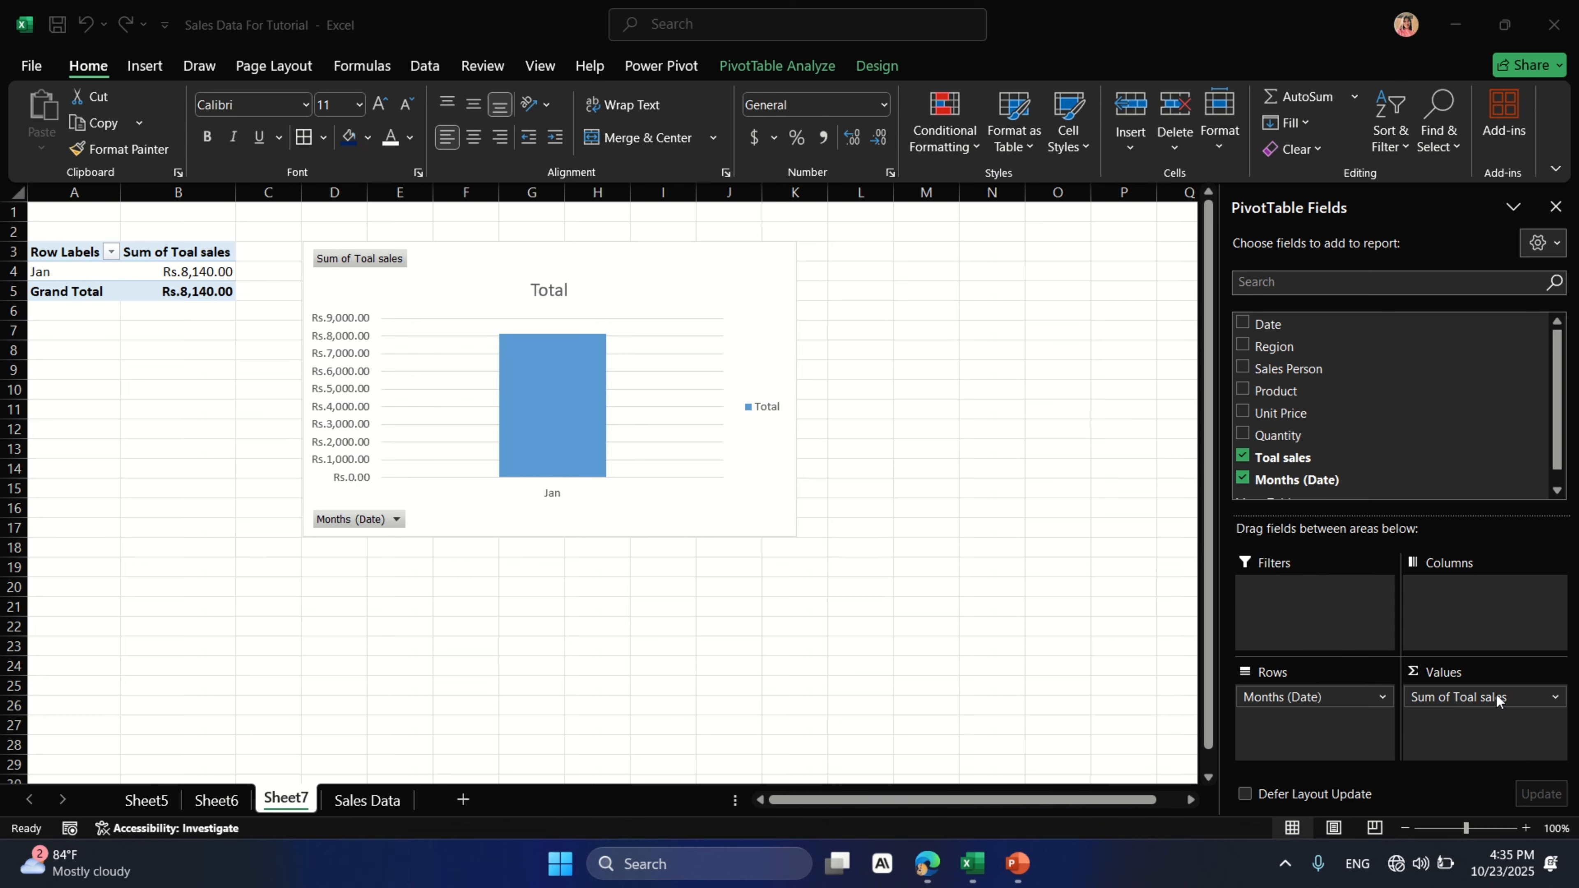
Step: Change the Toal sales value field to summarise by Average instead of Sum
left_click(1555, 698)
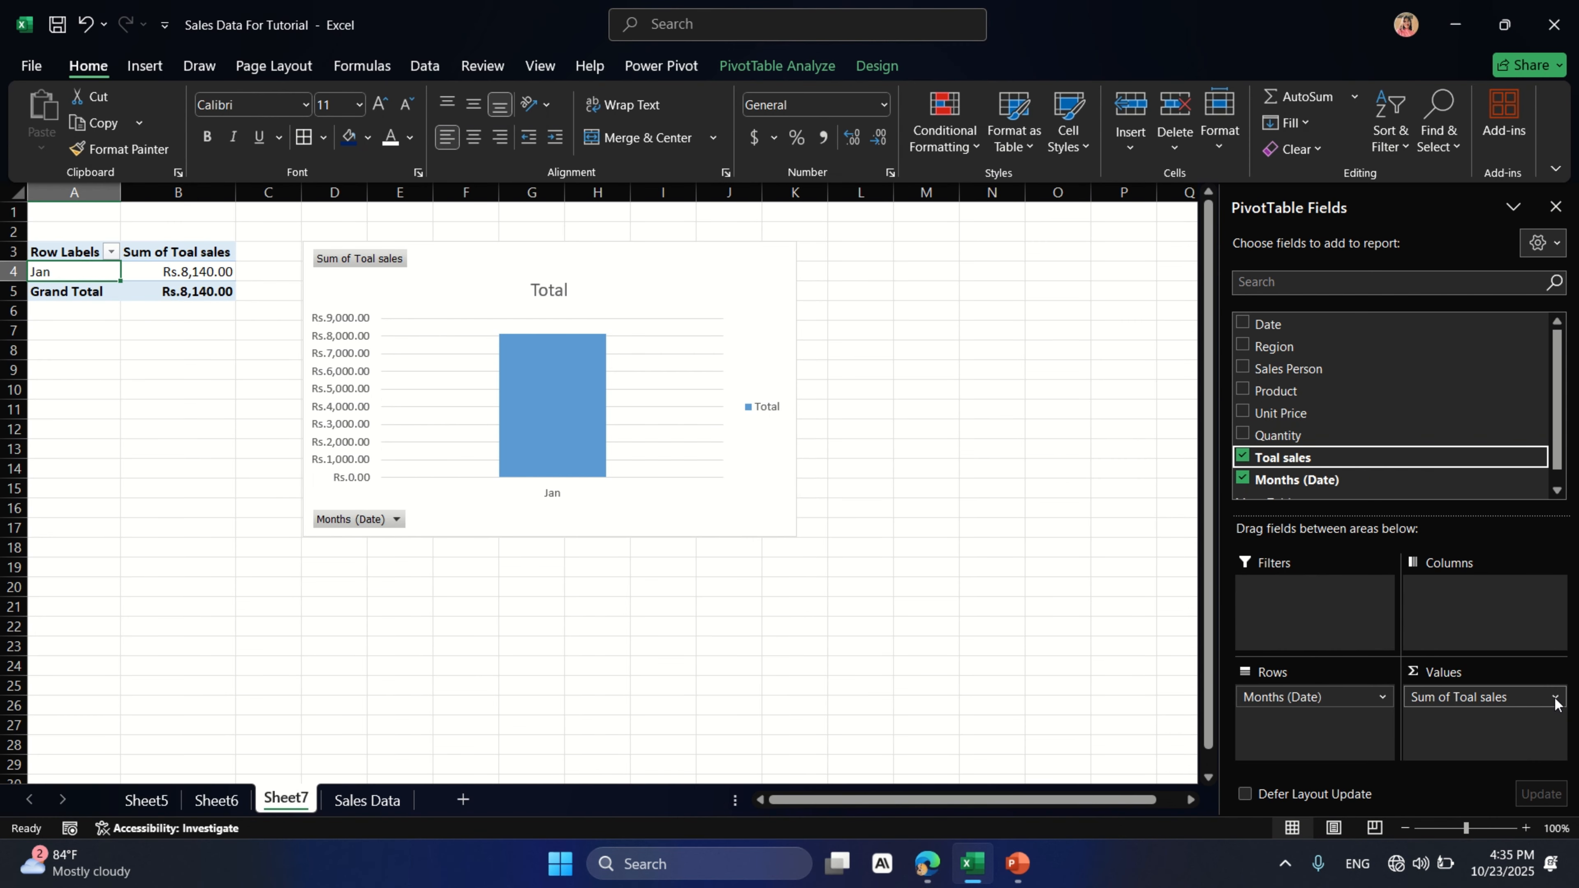
left_click(1556, 697)
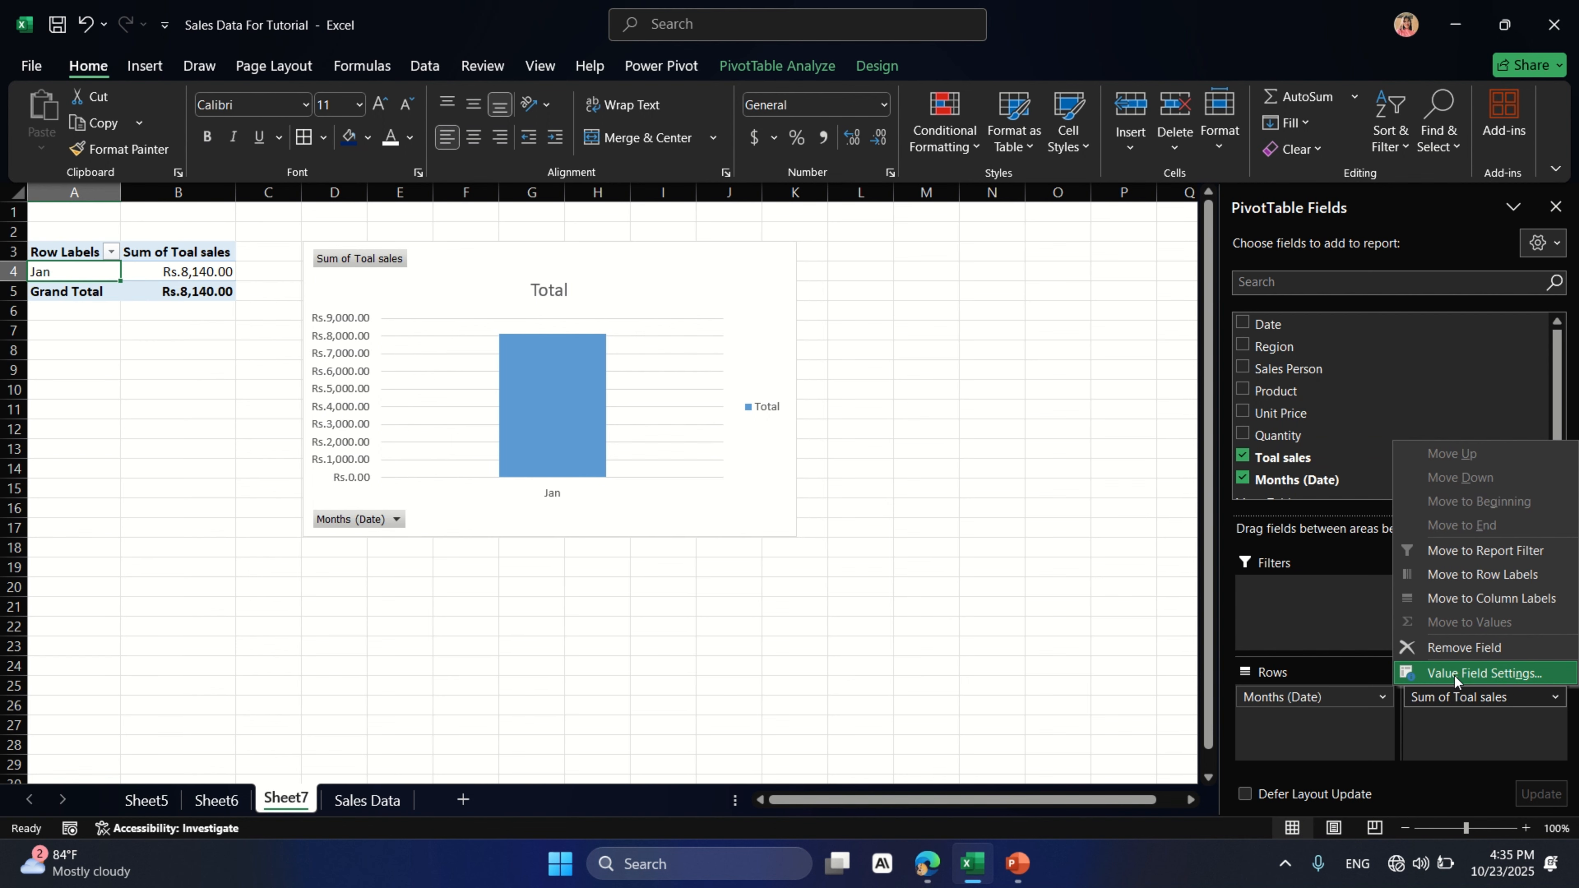
left_click(1483, 673)
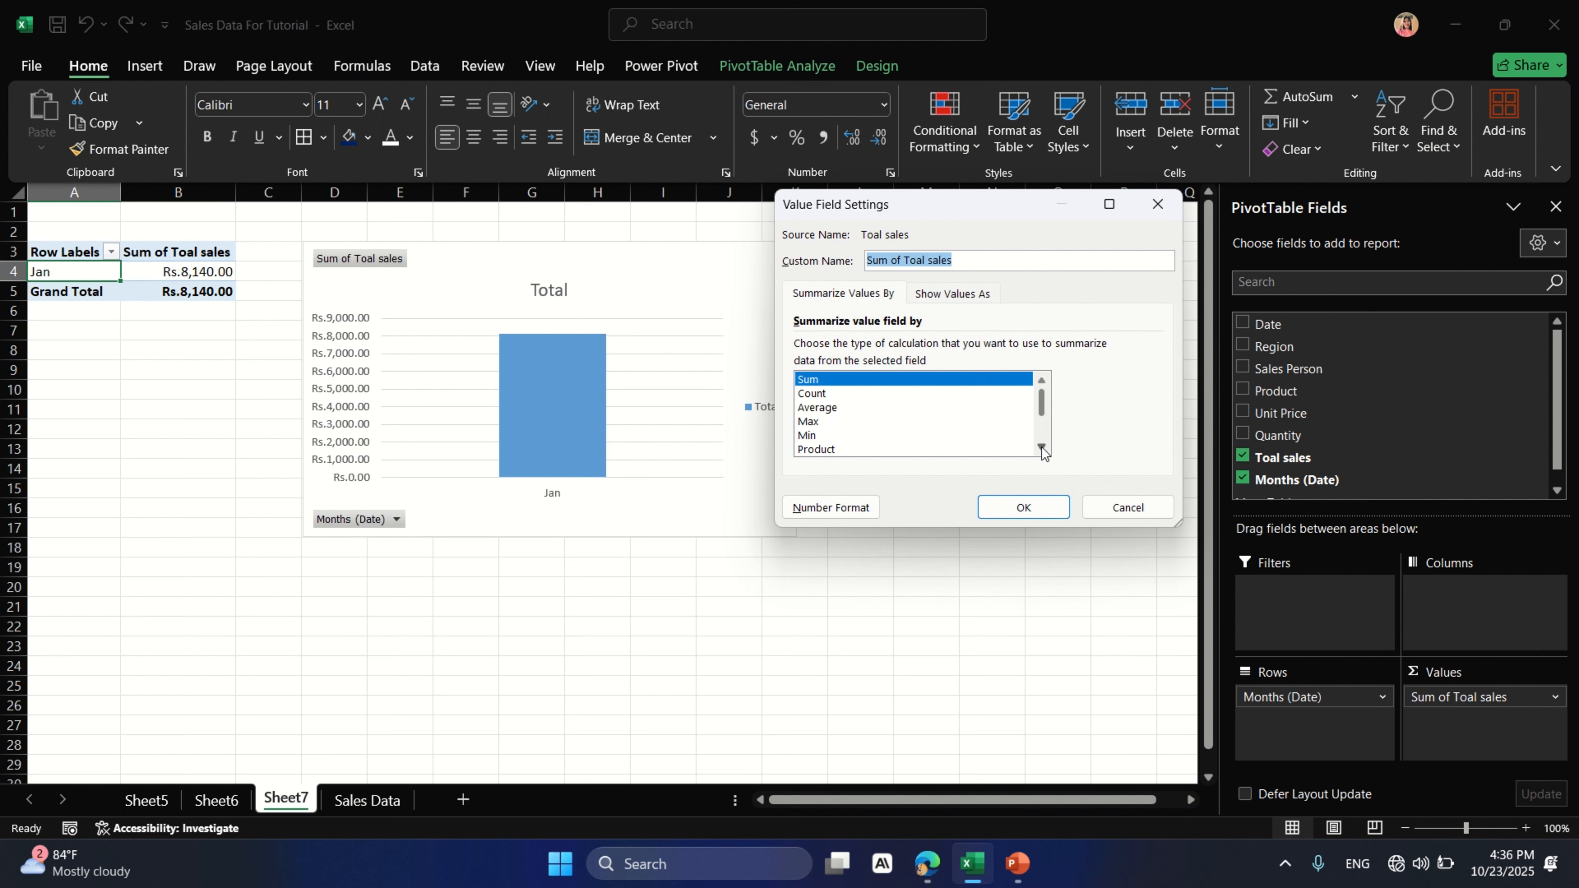
left_click(822, 410)
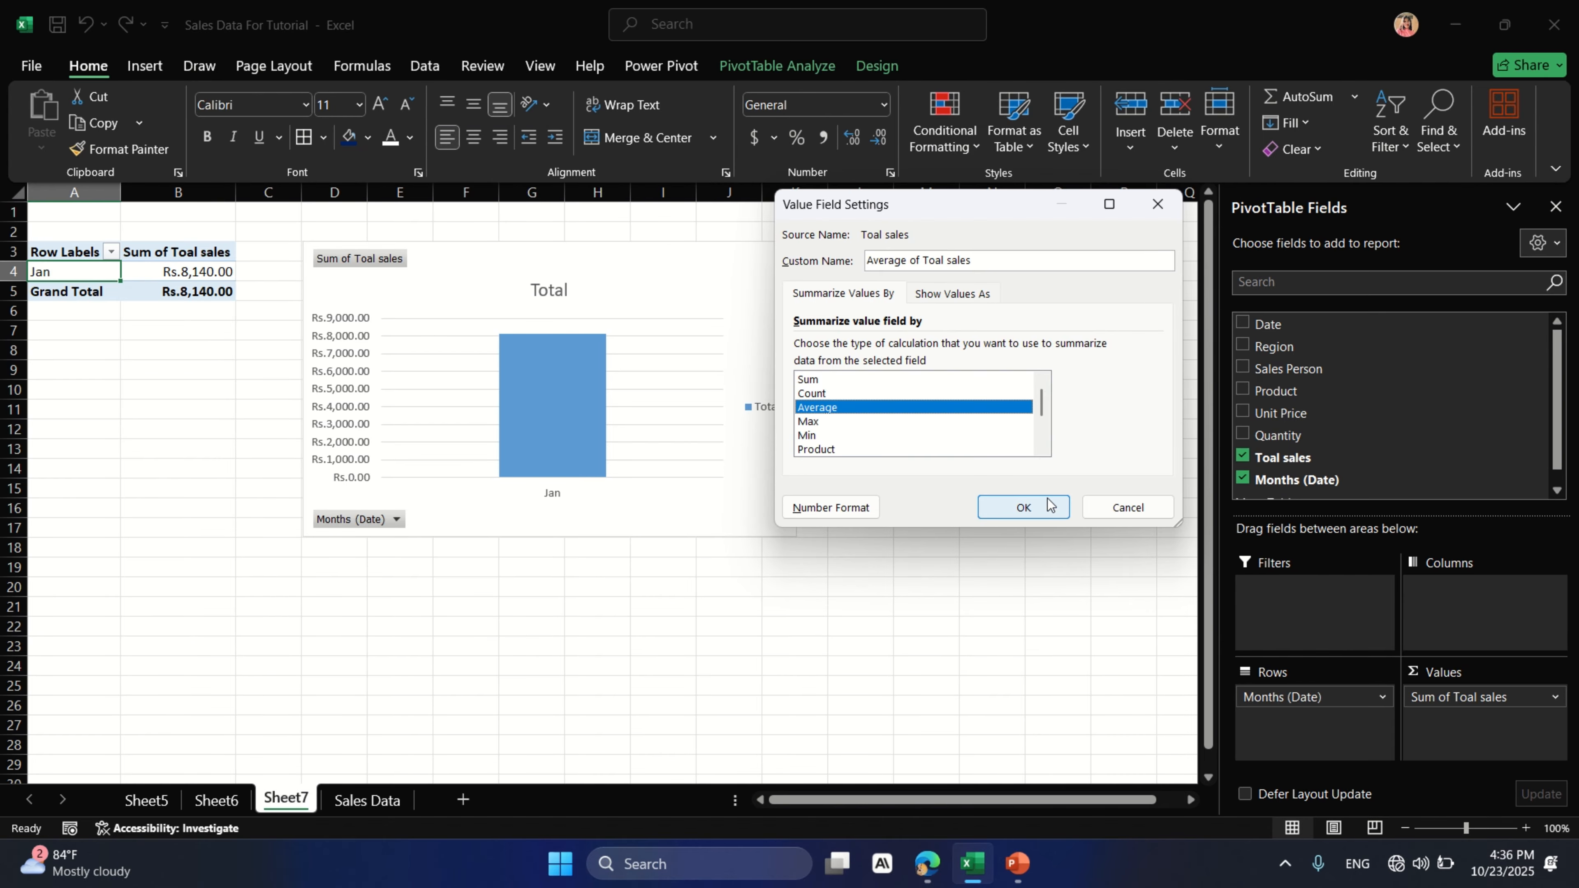
left_click(1029, 510)
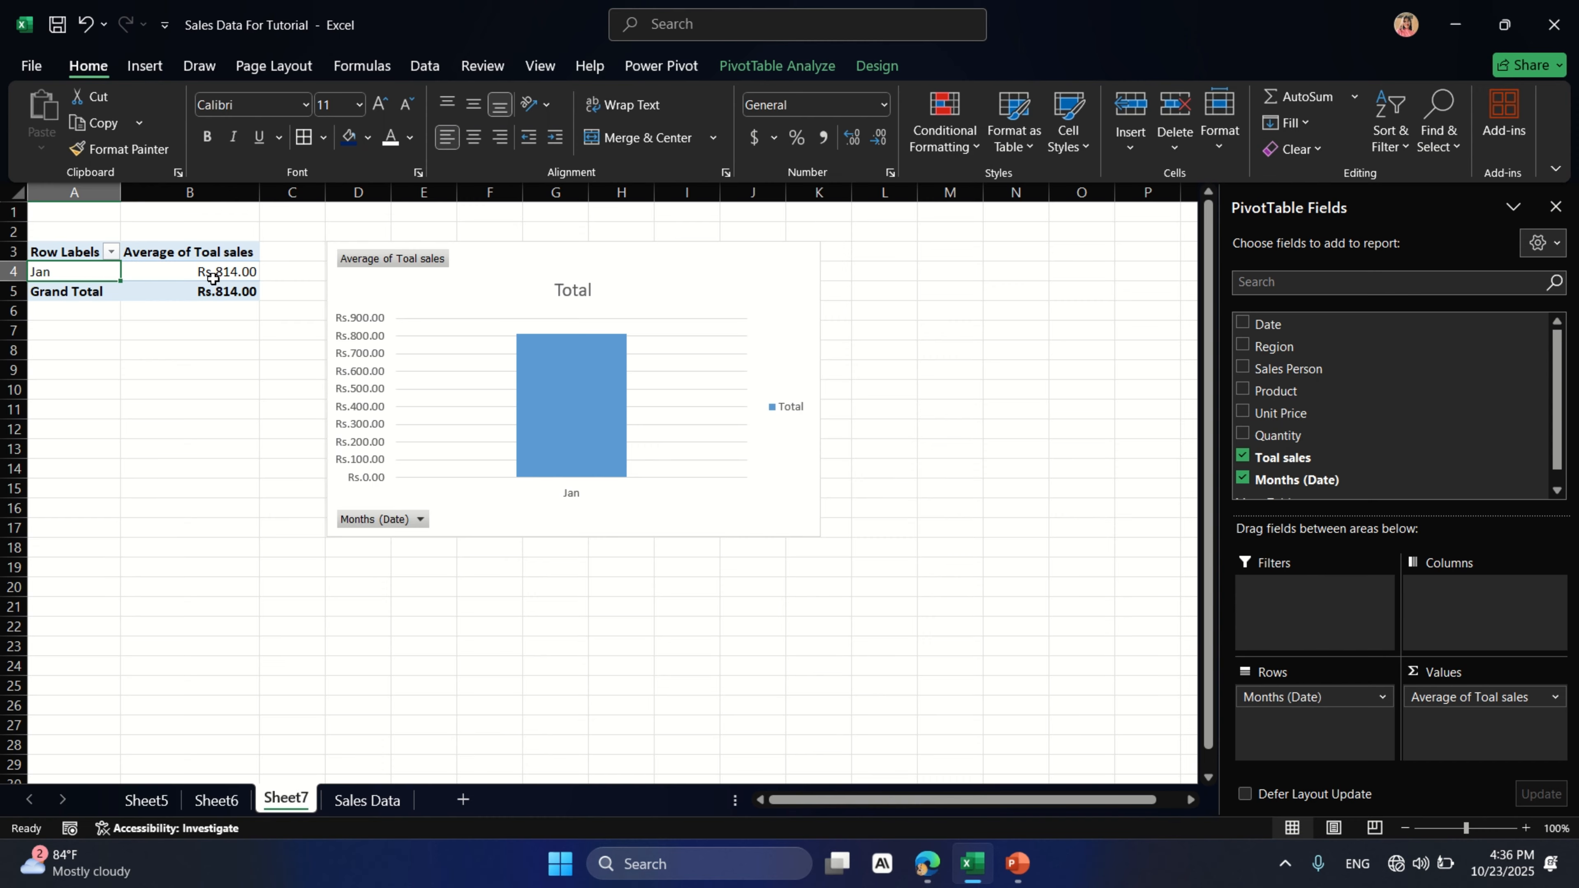
Step: Insert slicers for Region and Product on the monthly PivotTable
mouse_move(180, 281)
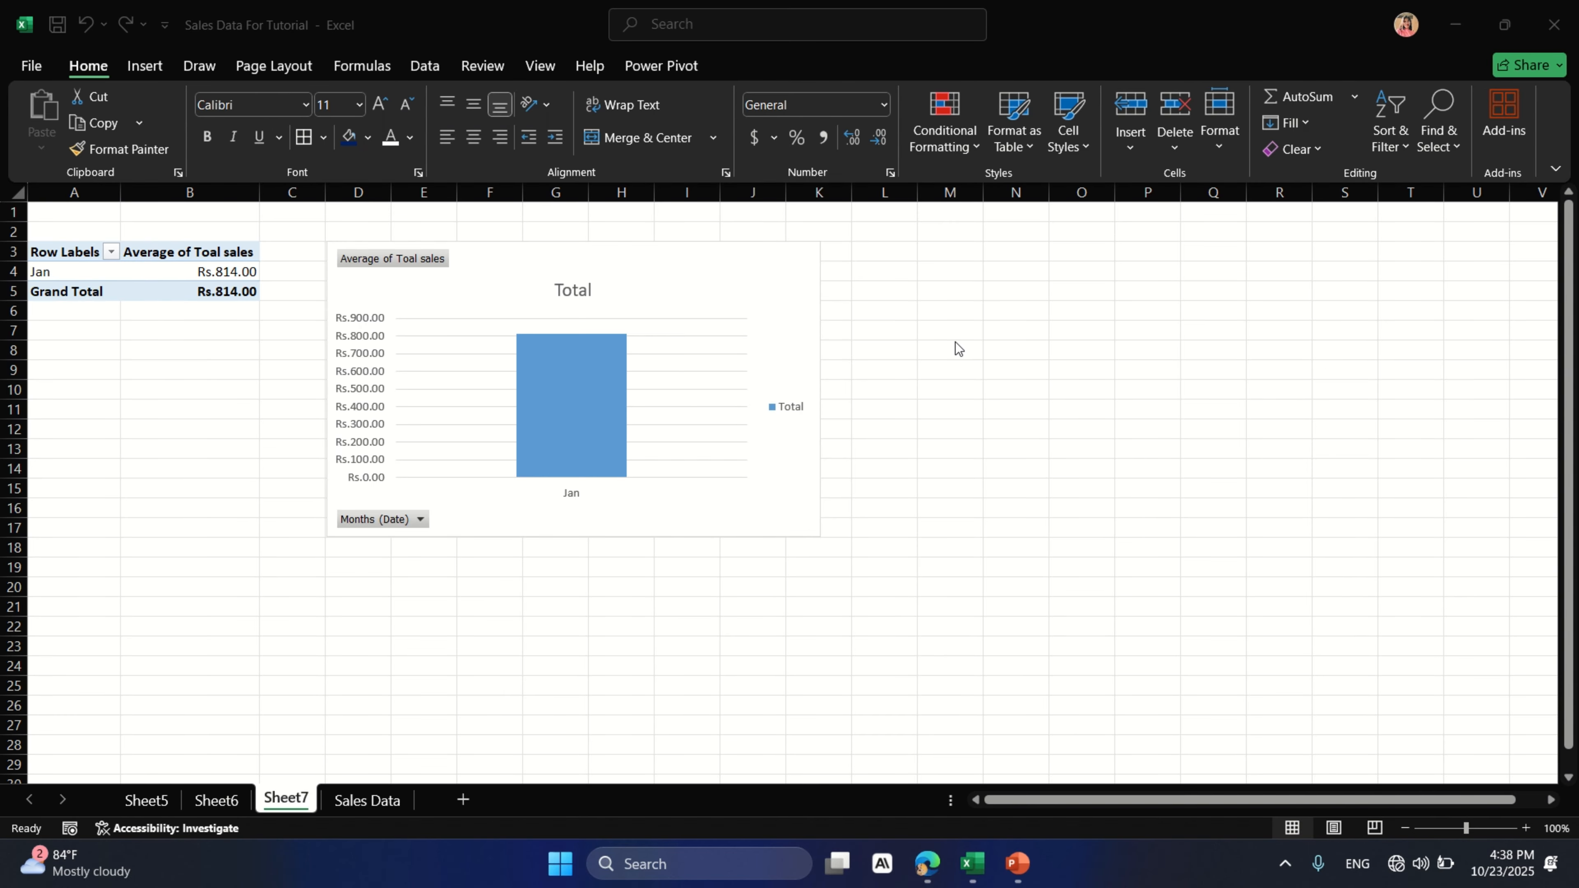
left_click(78, 251)
left_click(78, 251)
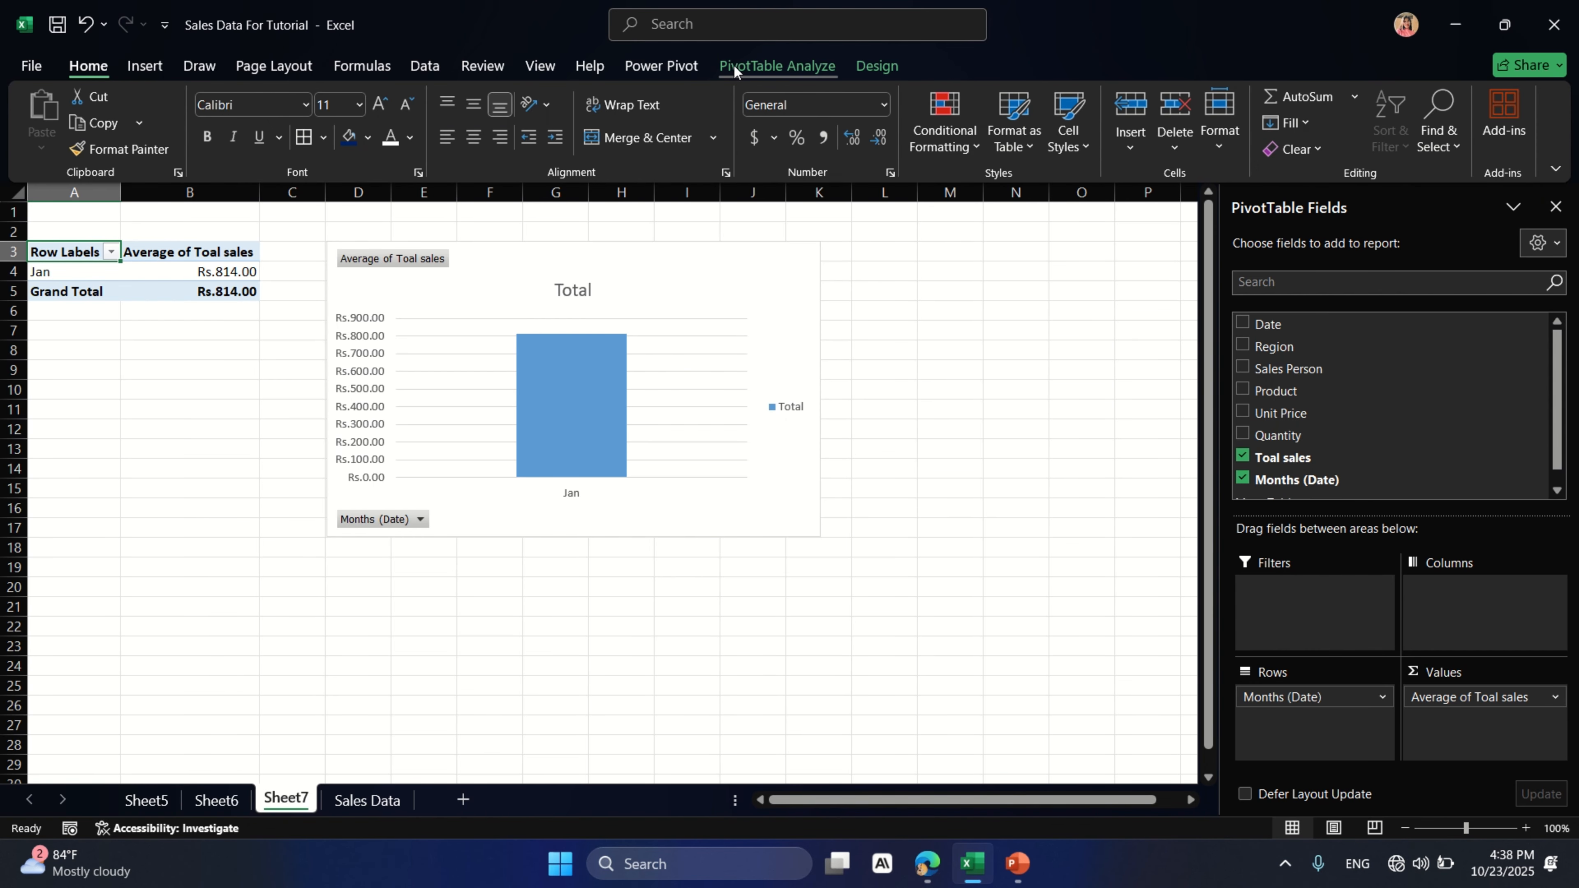
left_click(774, 66)
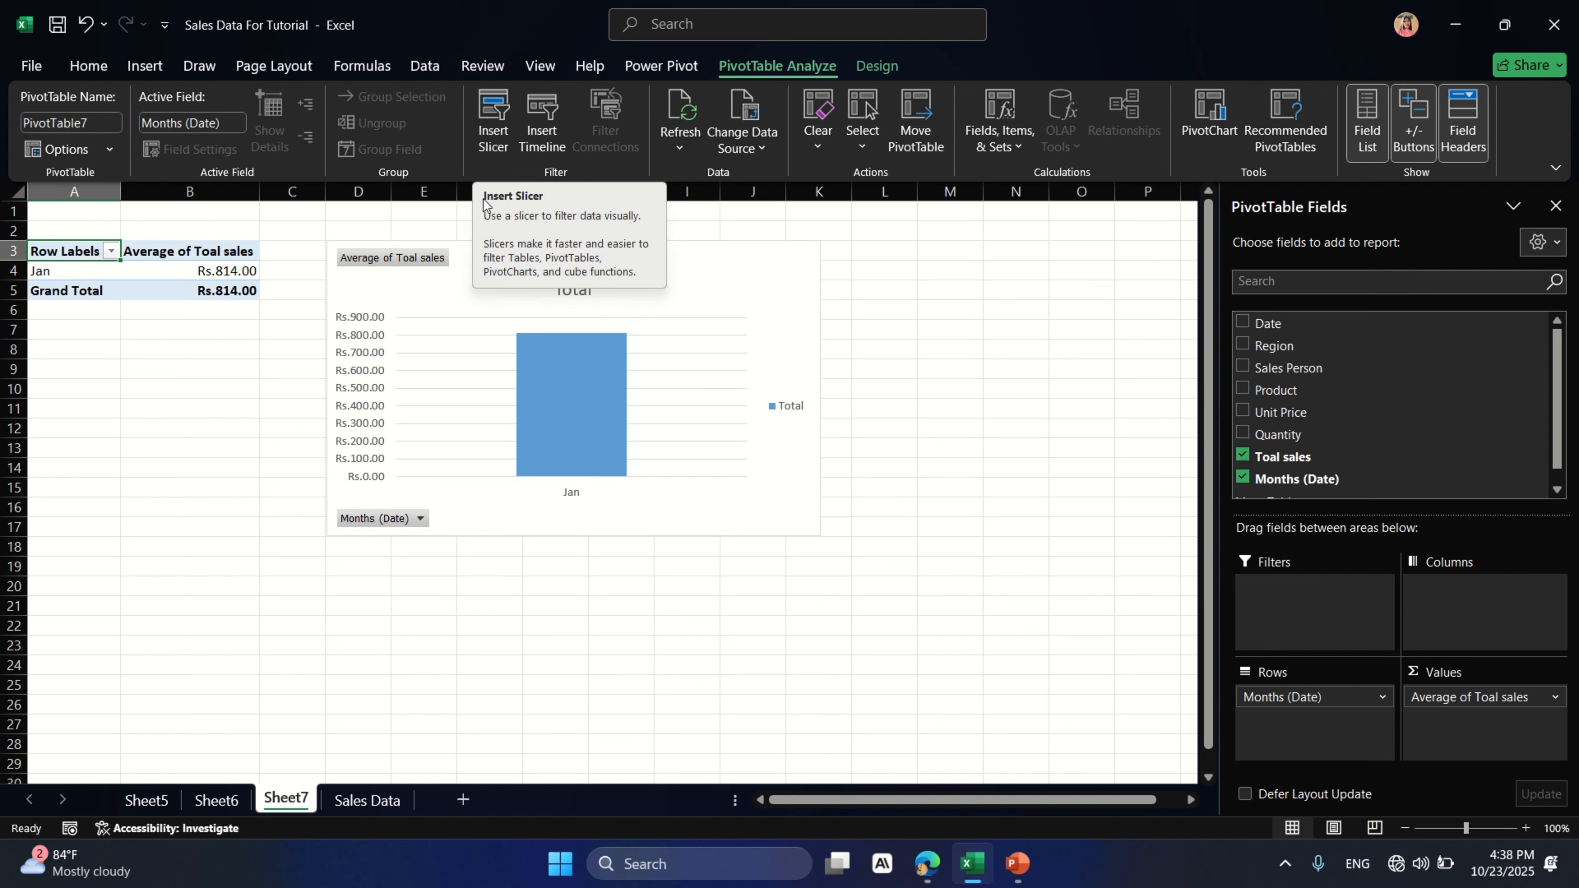
left_click(489, 138)
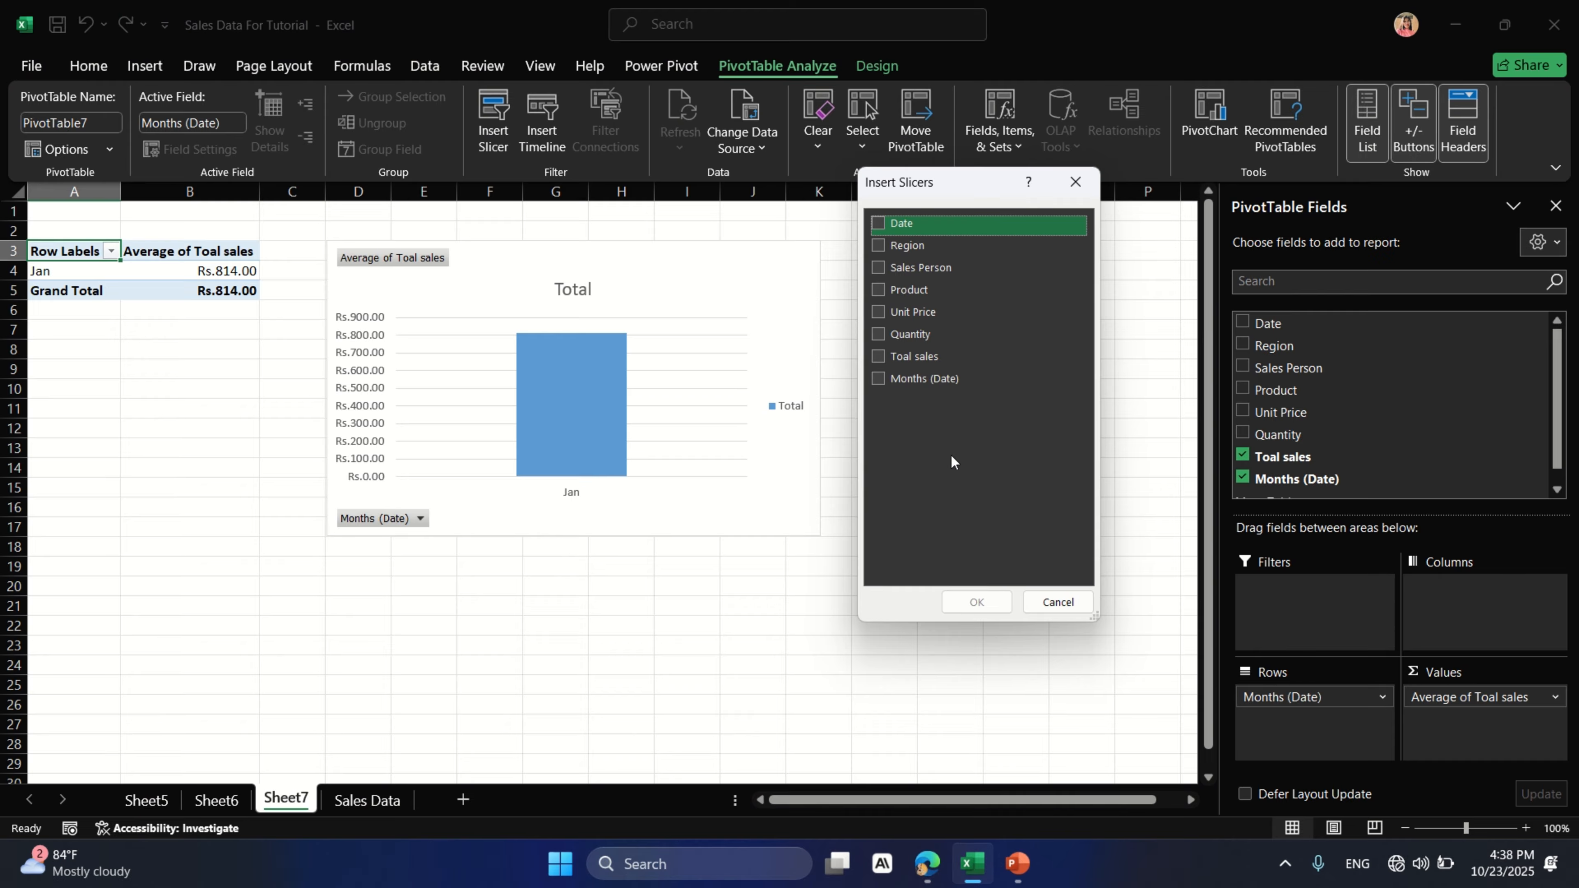
left_click(877, 248)
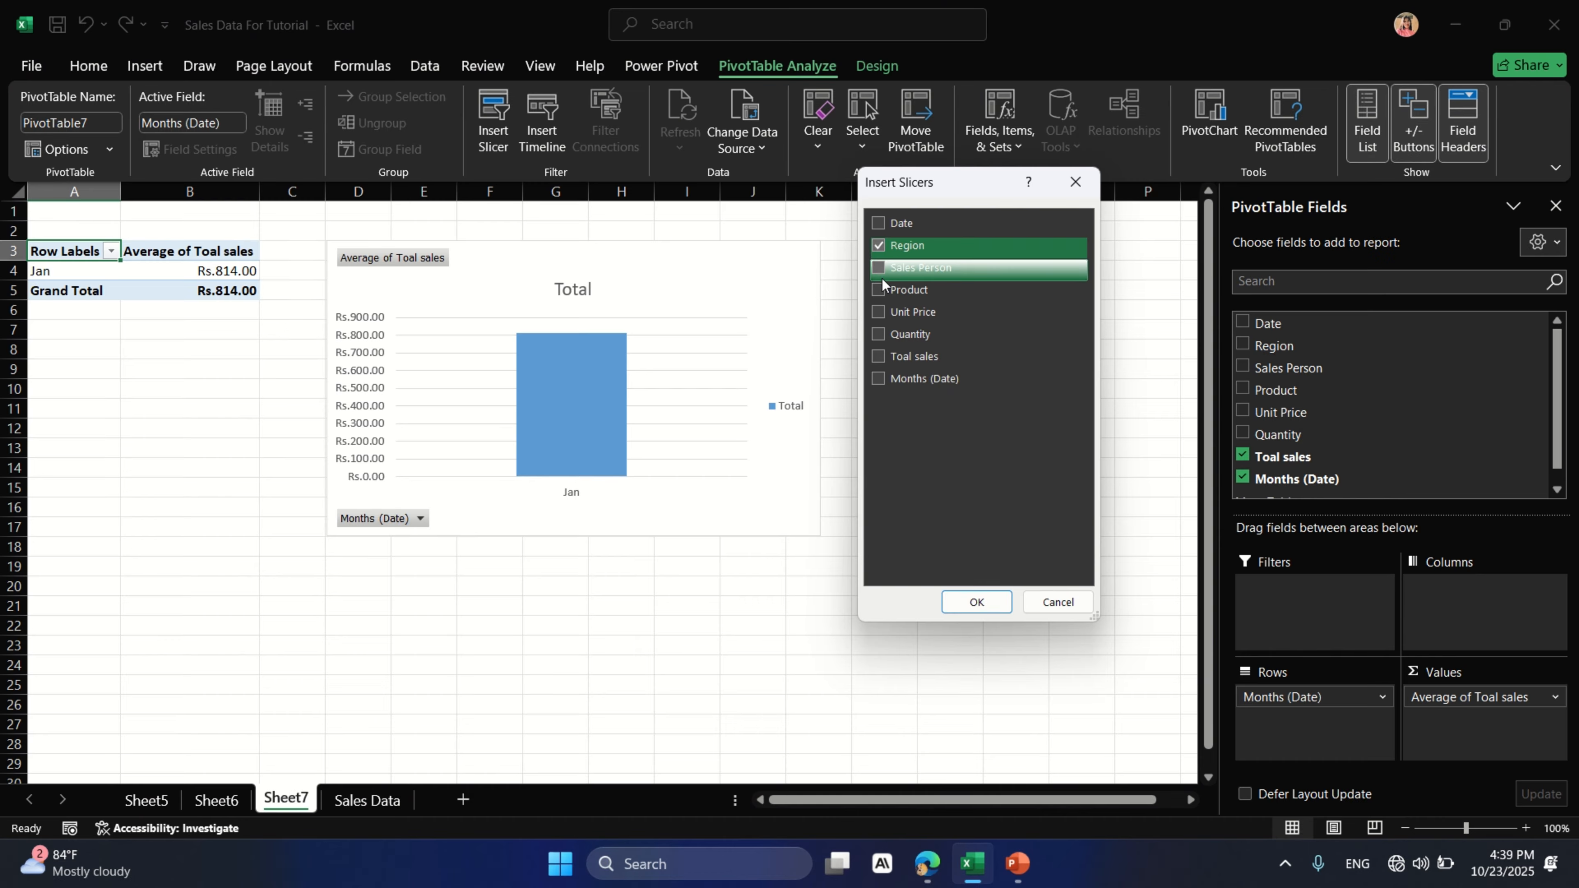
left_click(878, 291)
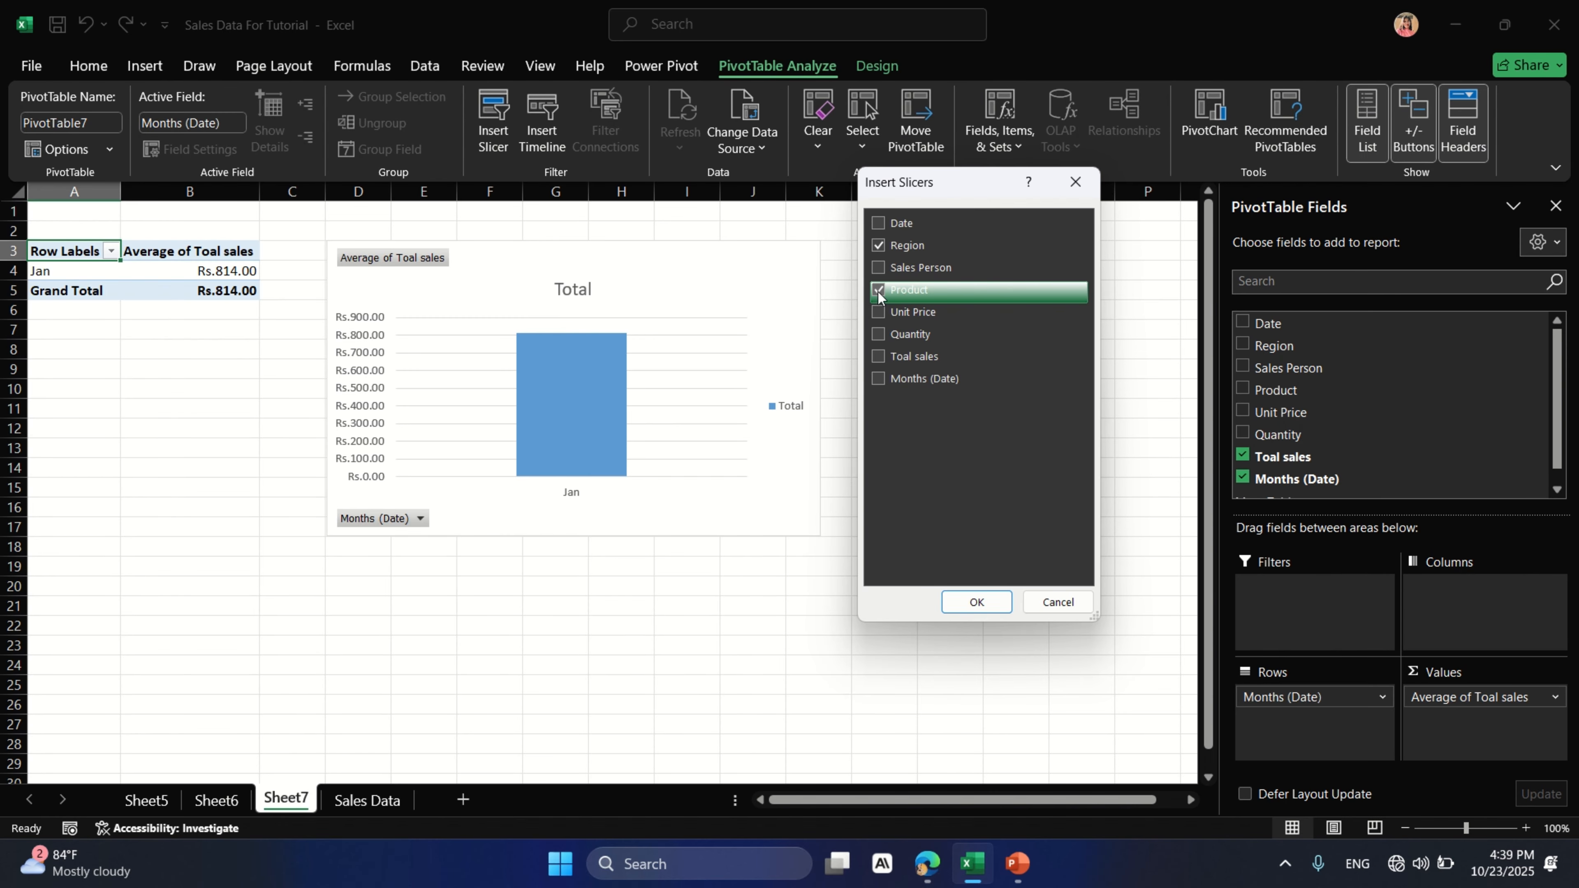
left_click(975, 602)
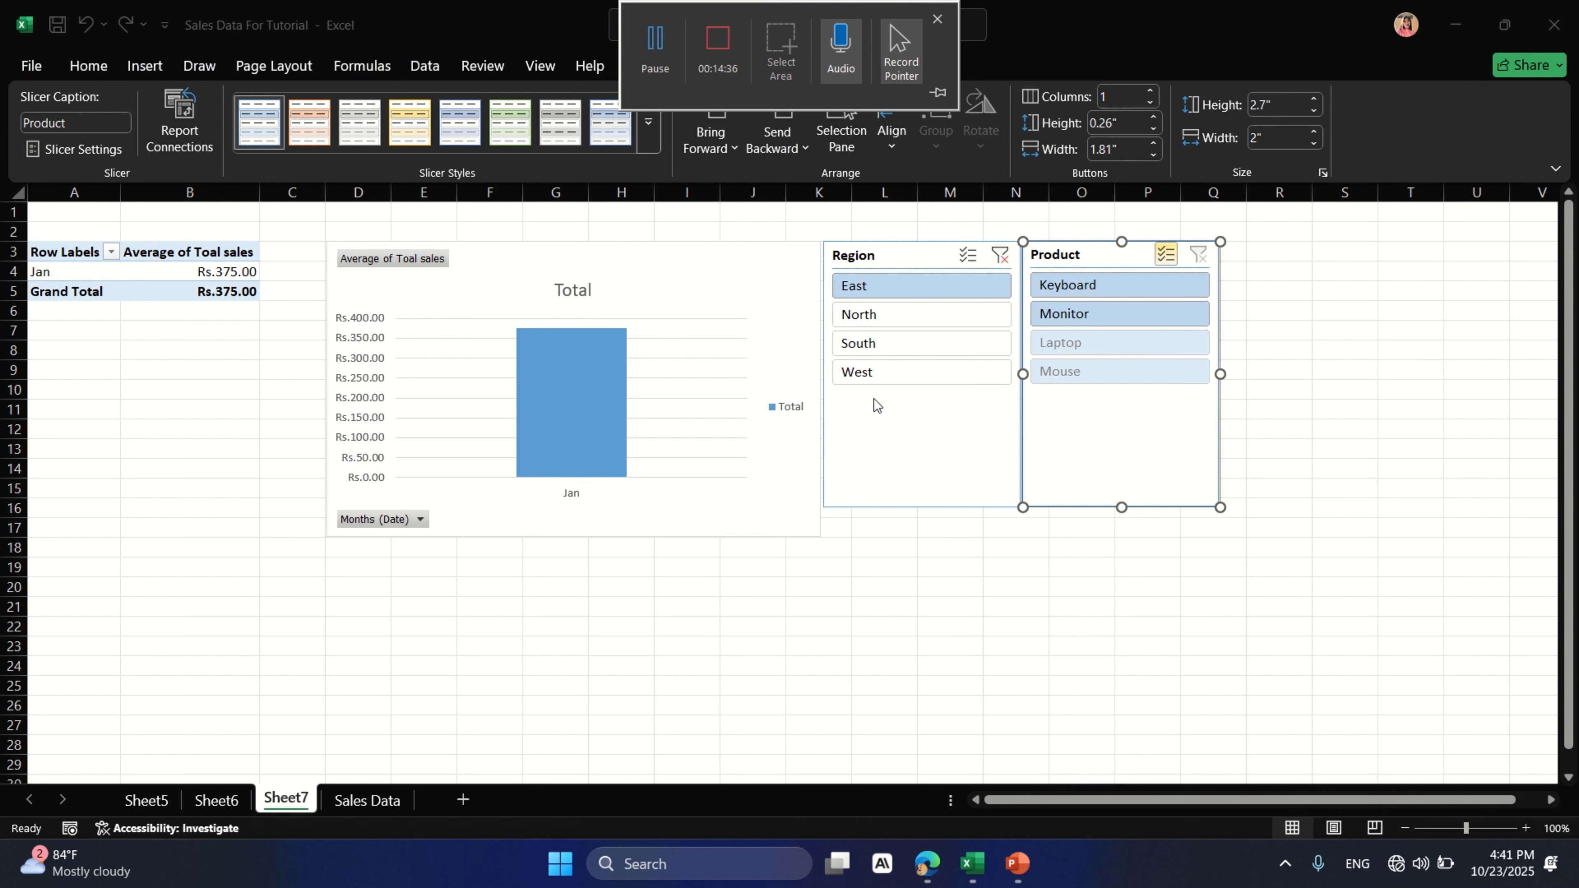
Step: Filter the monthly PivotTable and chart to North with the Region slicer
left_click(856, 317)
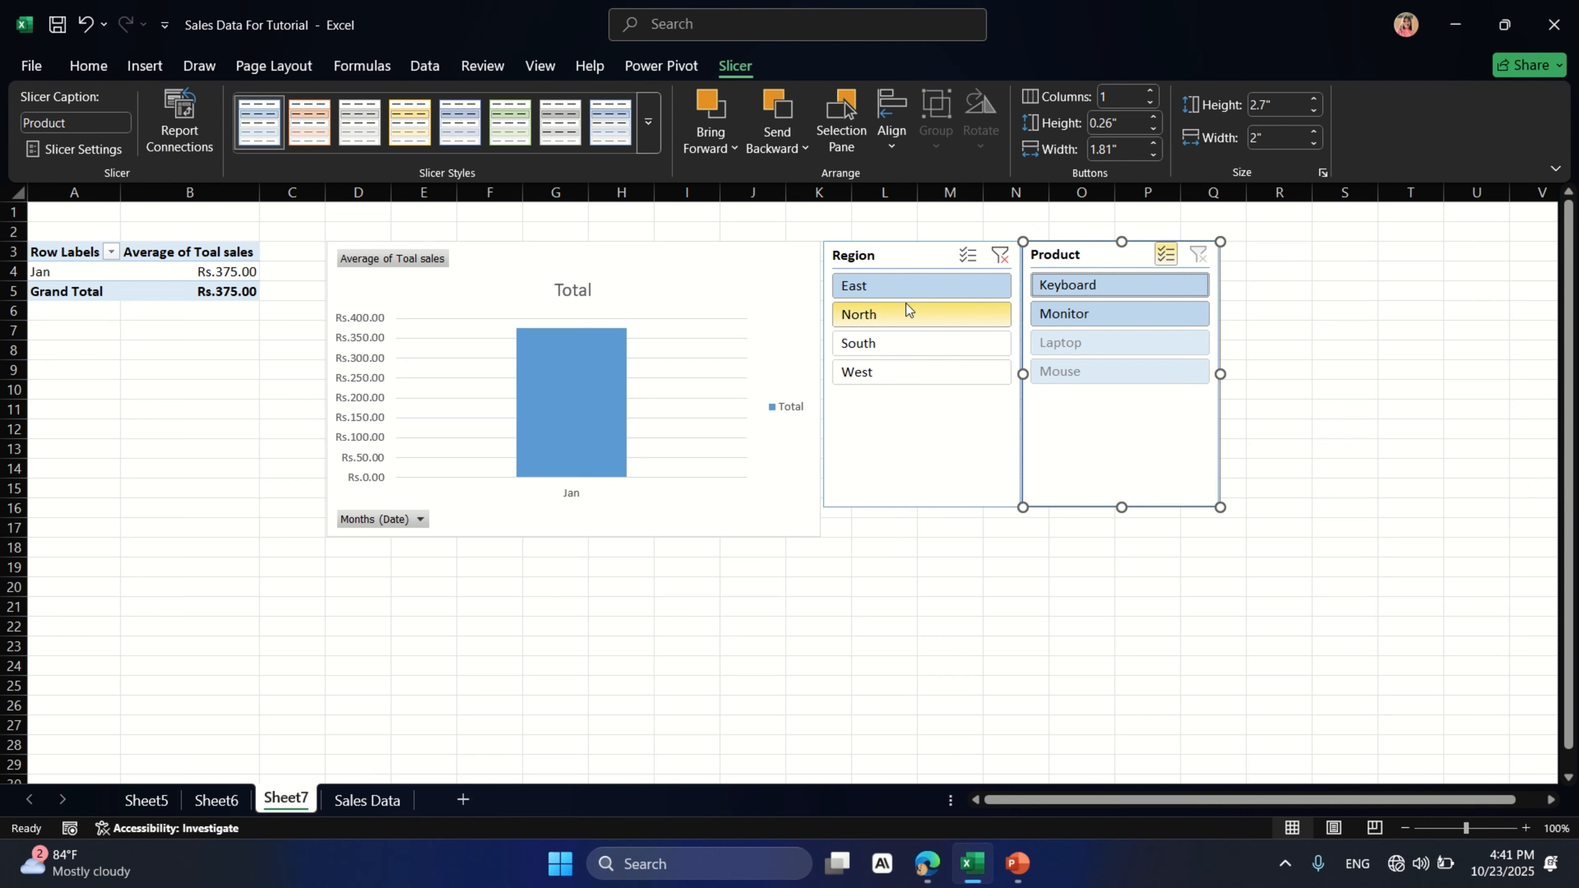
left_click(878, 313)
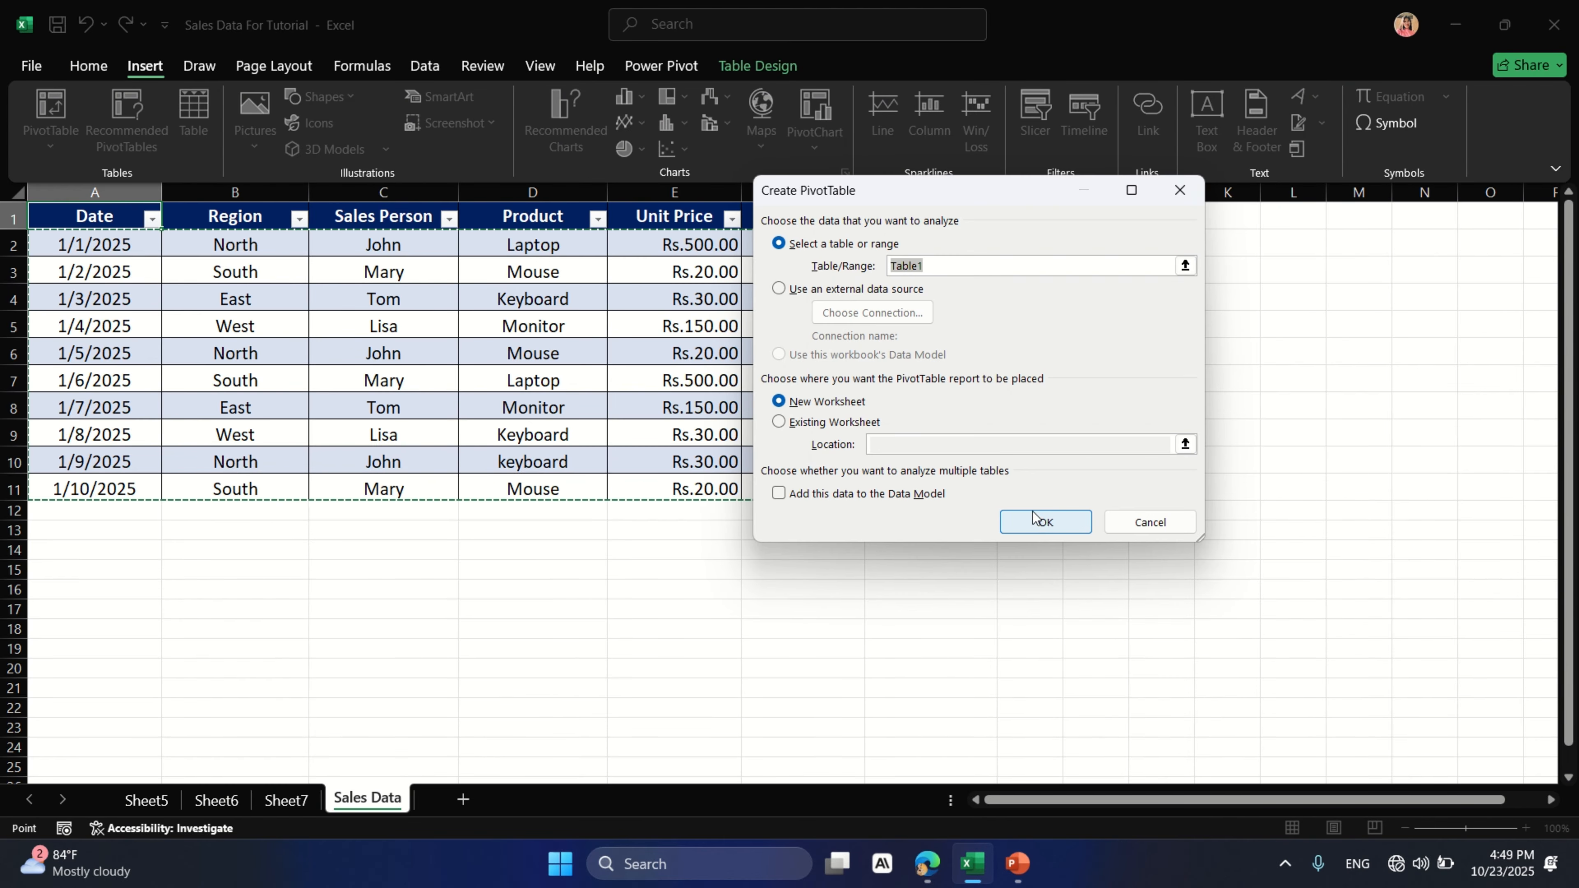
Step: Create another PivotChart and PivotTable from Table1 on a new worksheet, and move the empty chart beside the PivotTable placeholder
left_click(1040, 519)
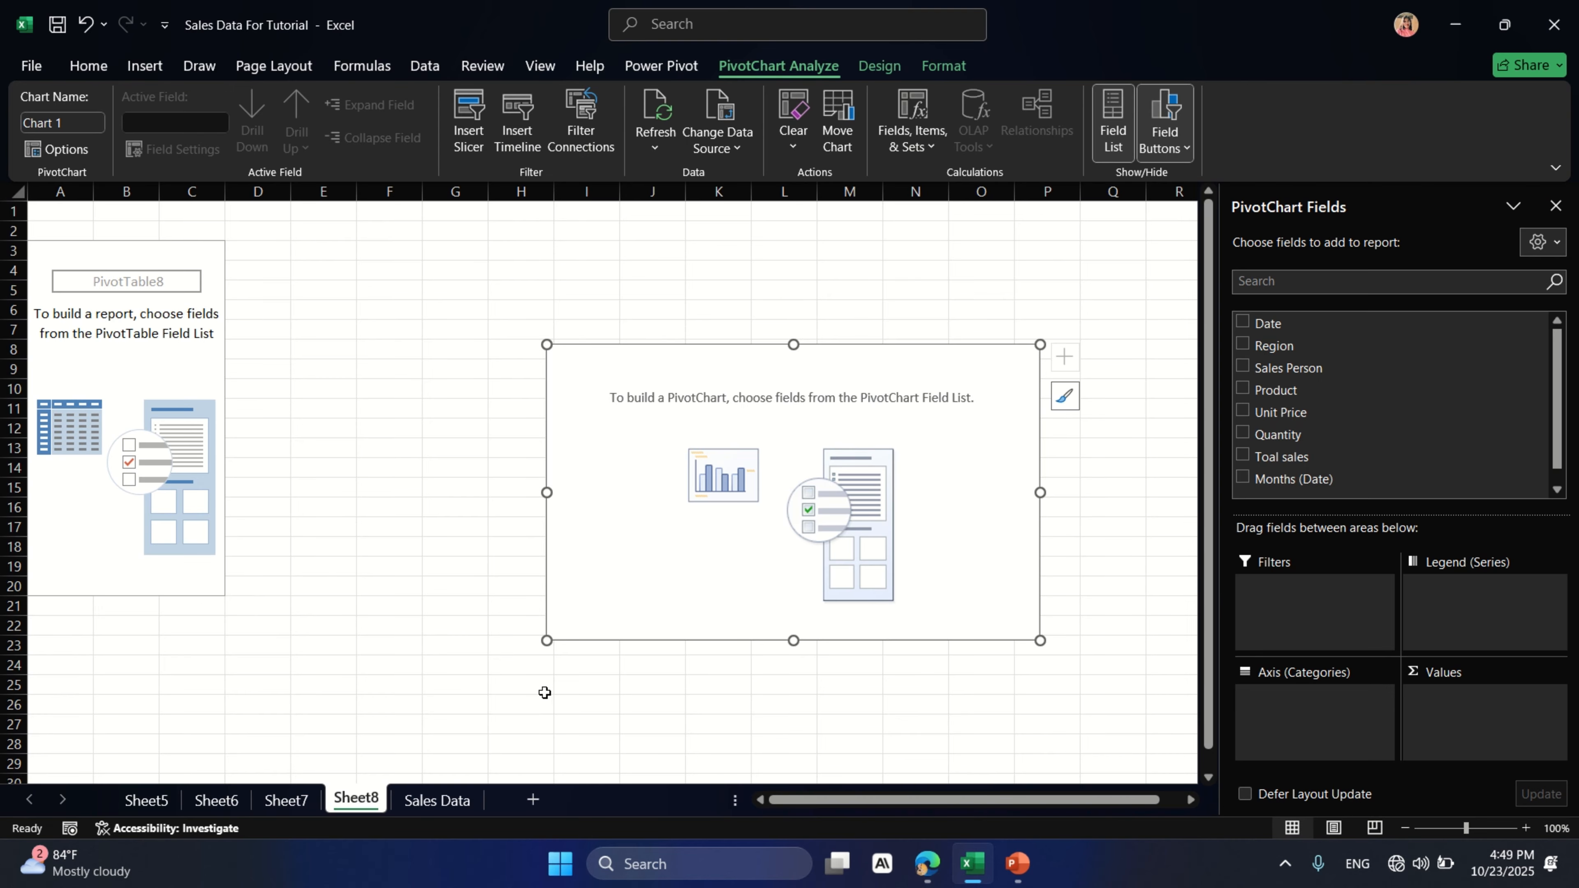
left_click_drag(590, 366, 335, 254)
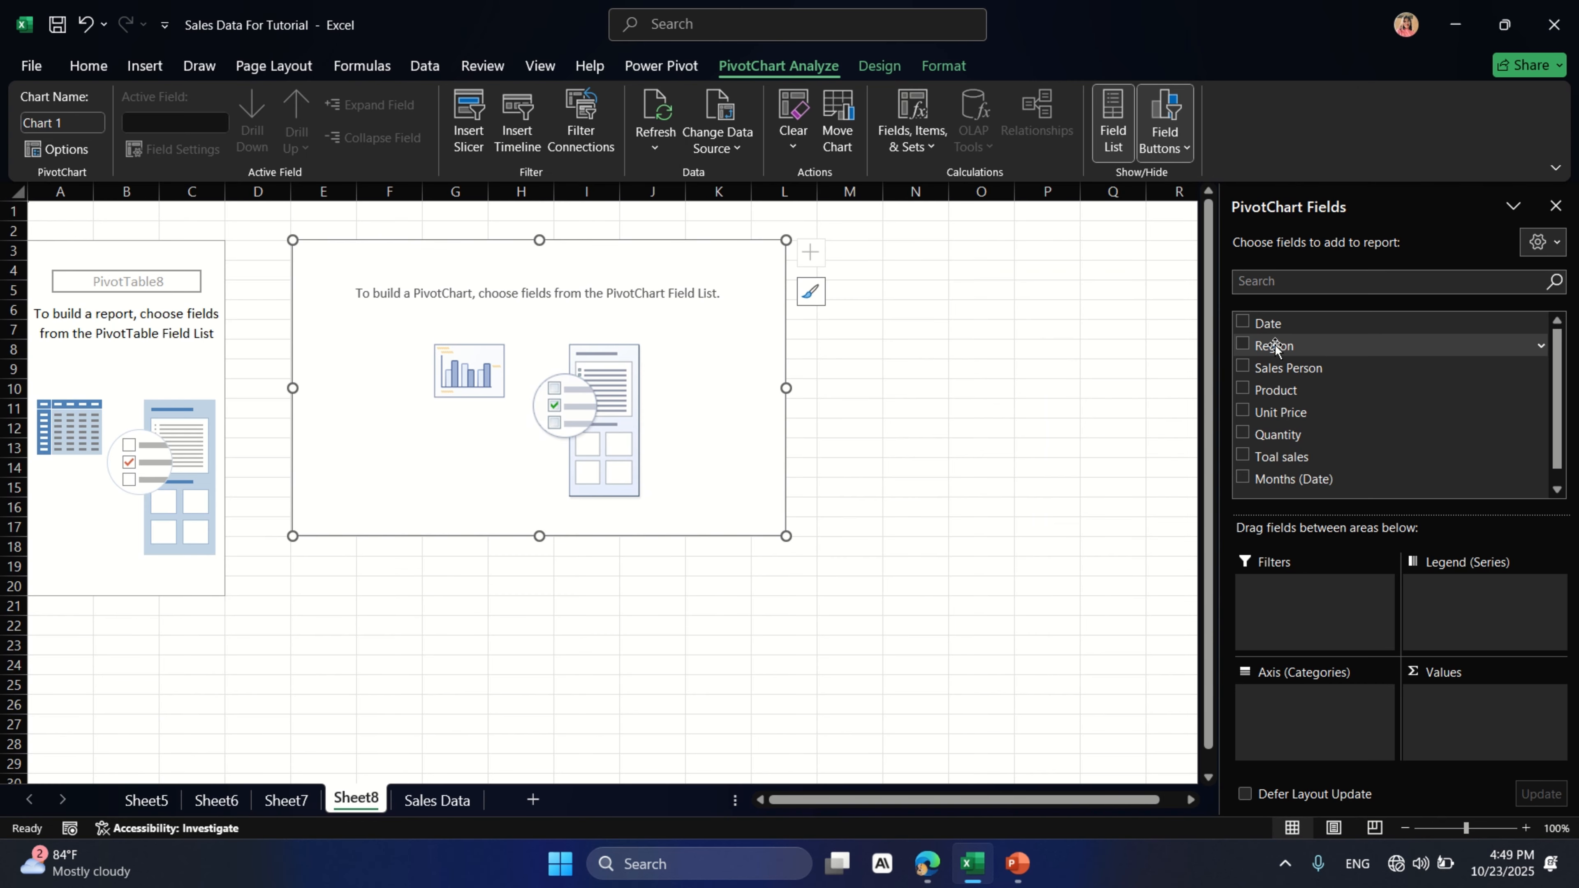
Step: Chart the sum of Toal sales by Region on the axis, and move the chart closer to the PivotTable
left_click_drag(1274, 346, 1278, 699)
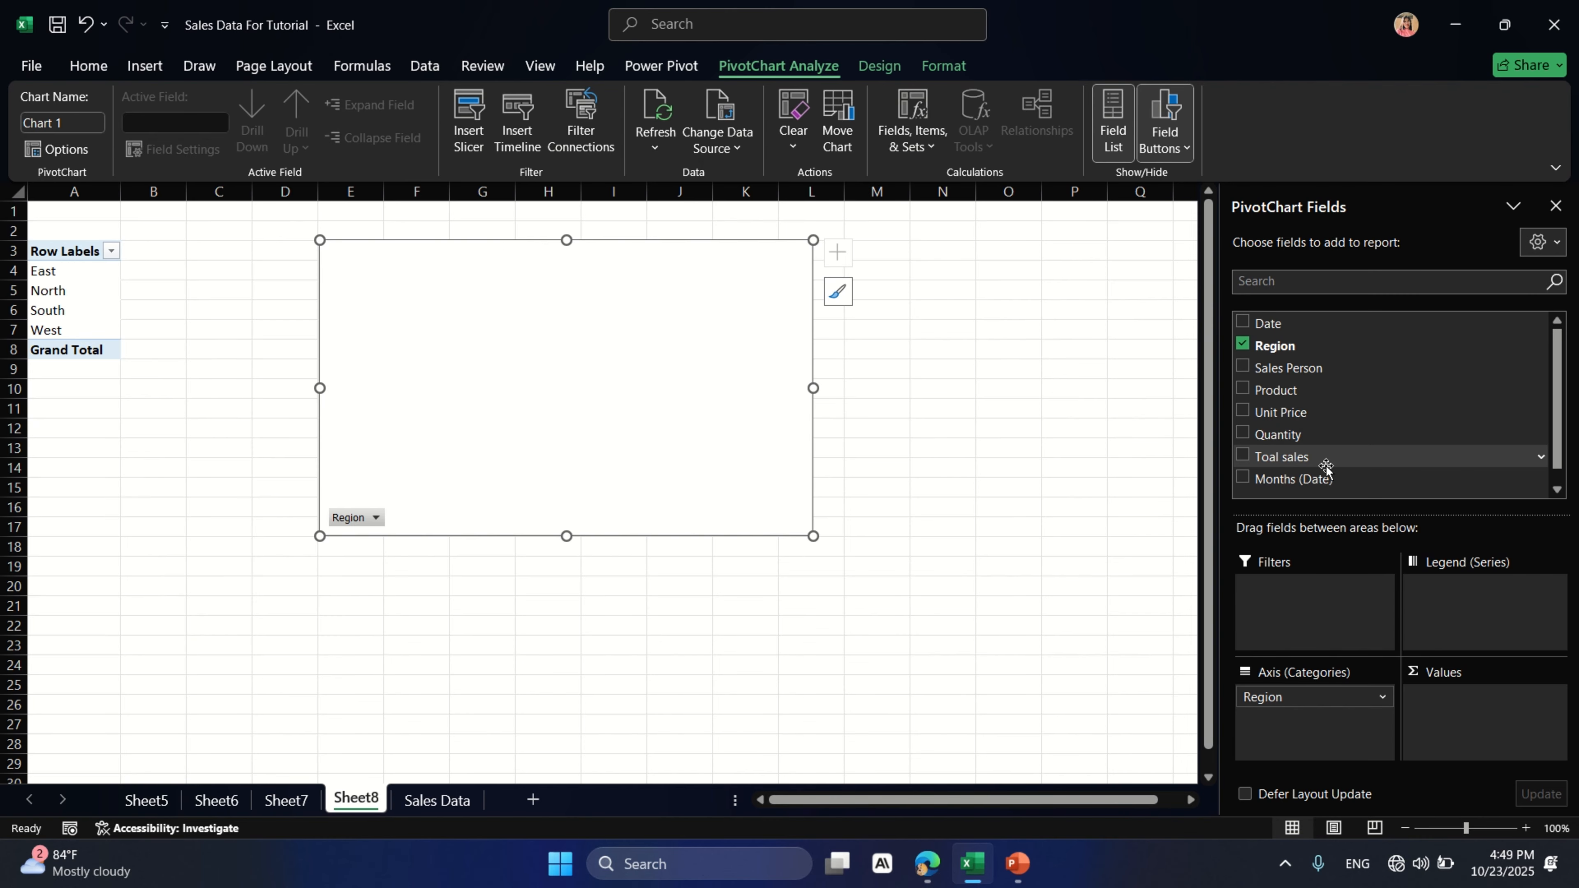
left_click_drag(1293, 458, 1433, 703)
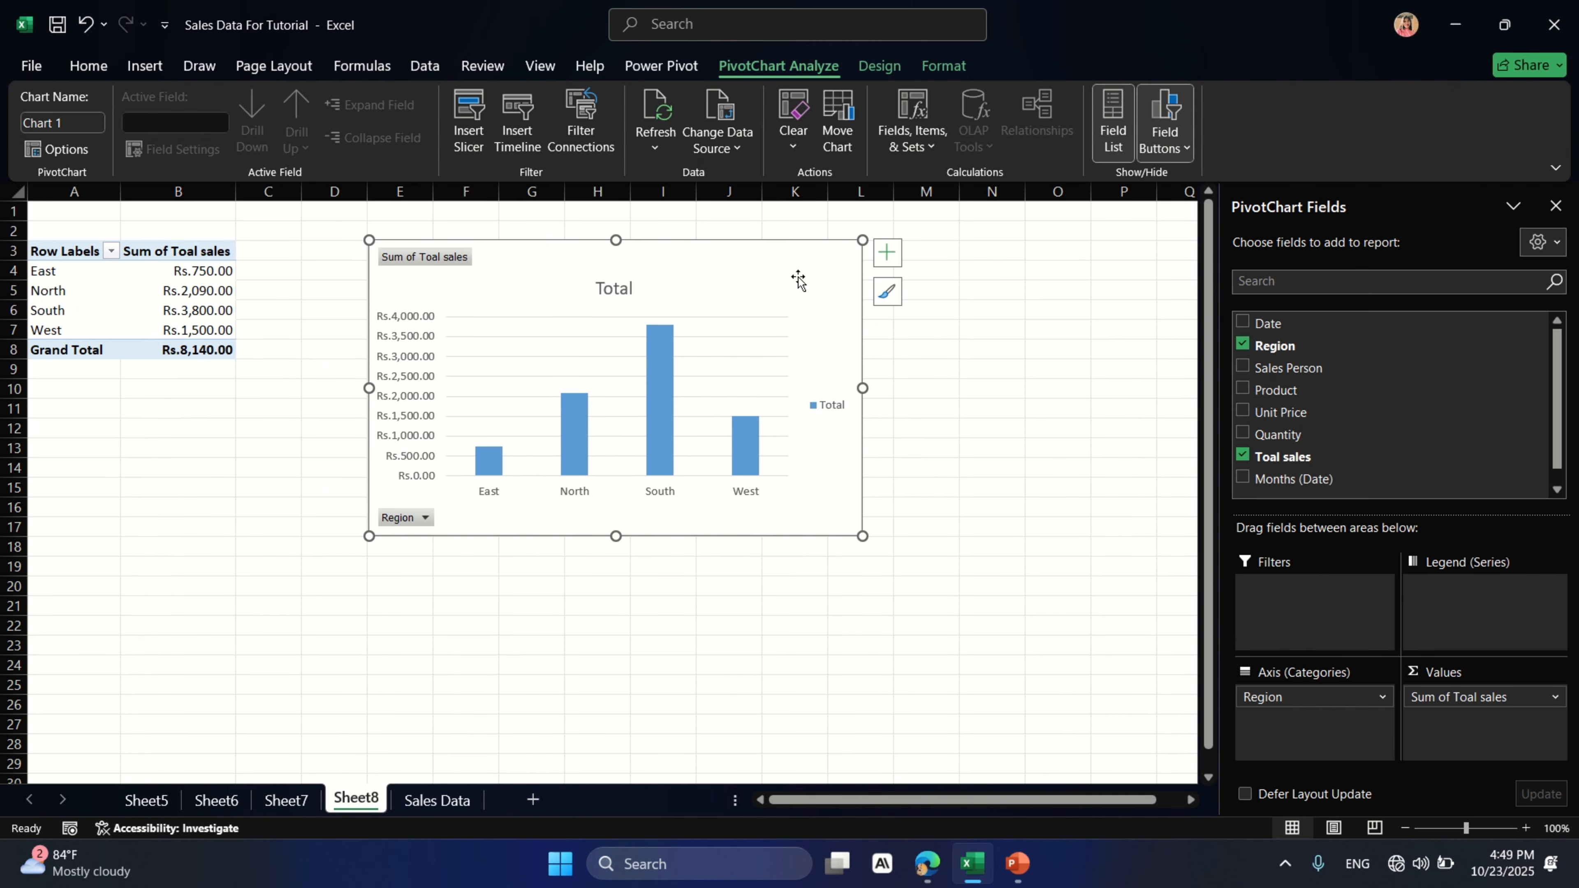
left_click_drag(785, 272, 716, 268)
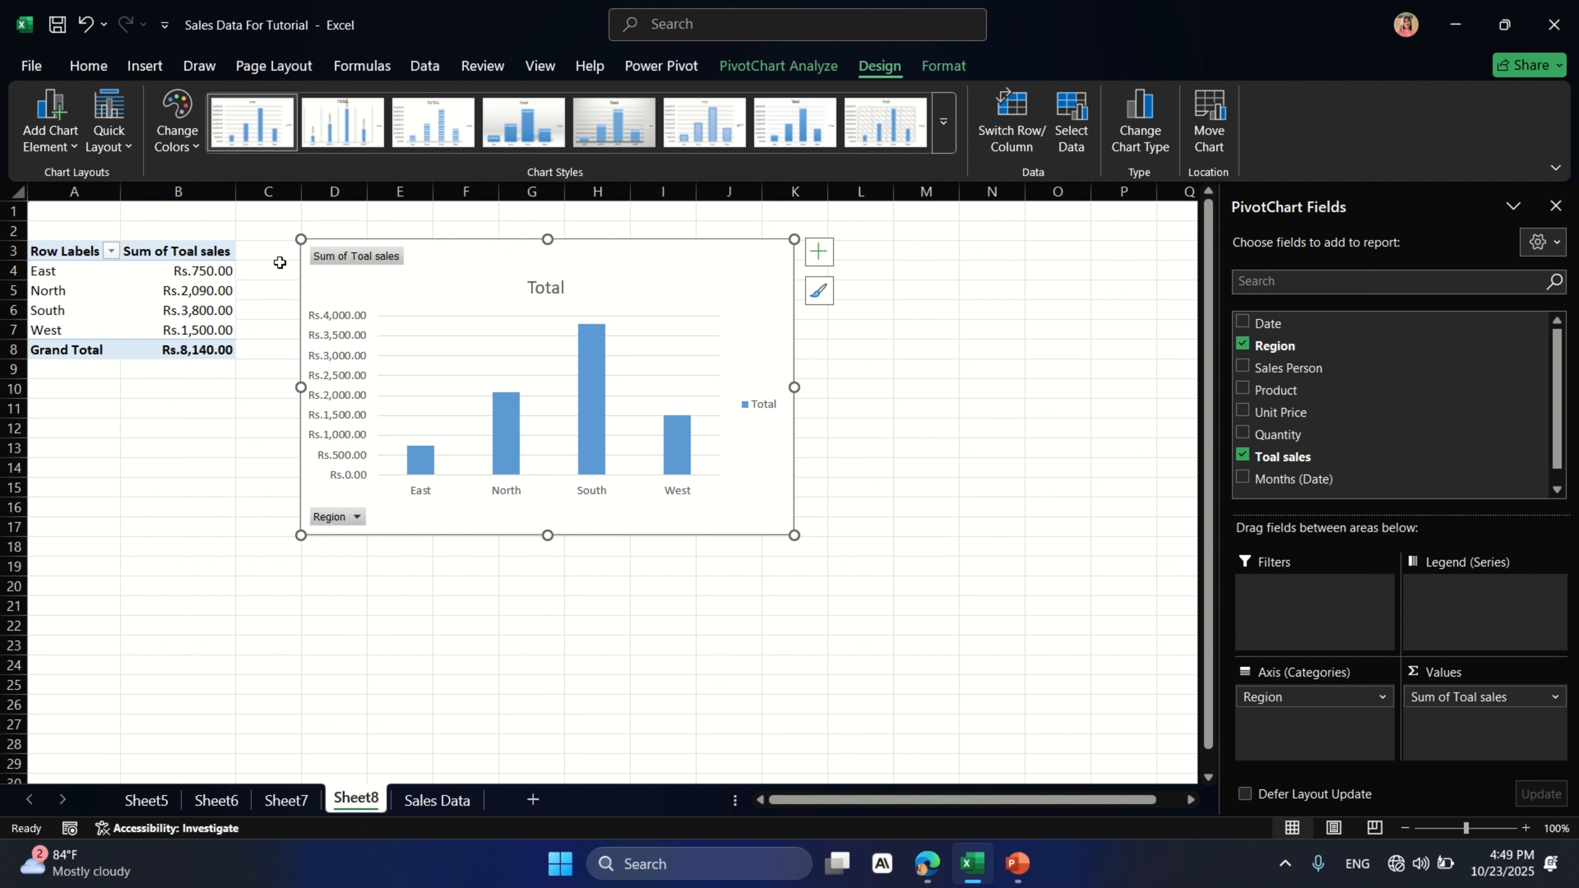
Step: Change the regional sales PivotChart from clustered column to a pie chart
right_click(456, 274)
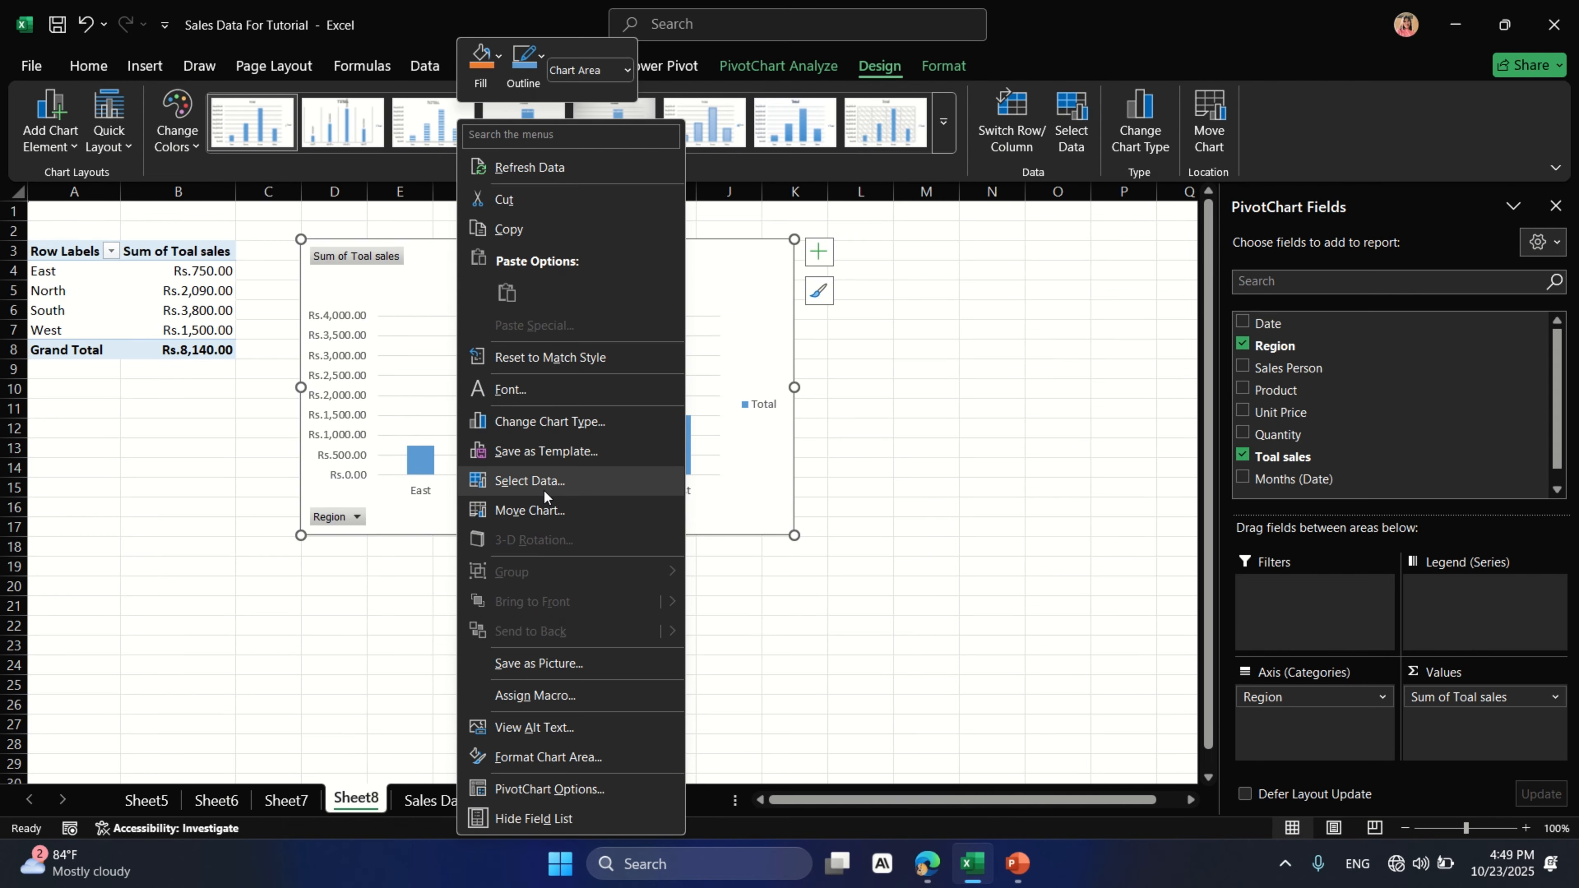
left_click(529, 428)
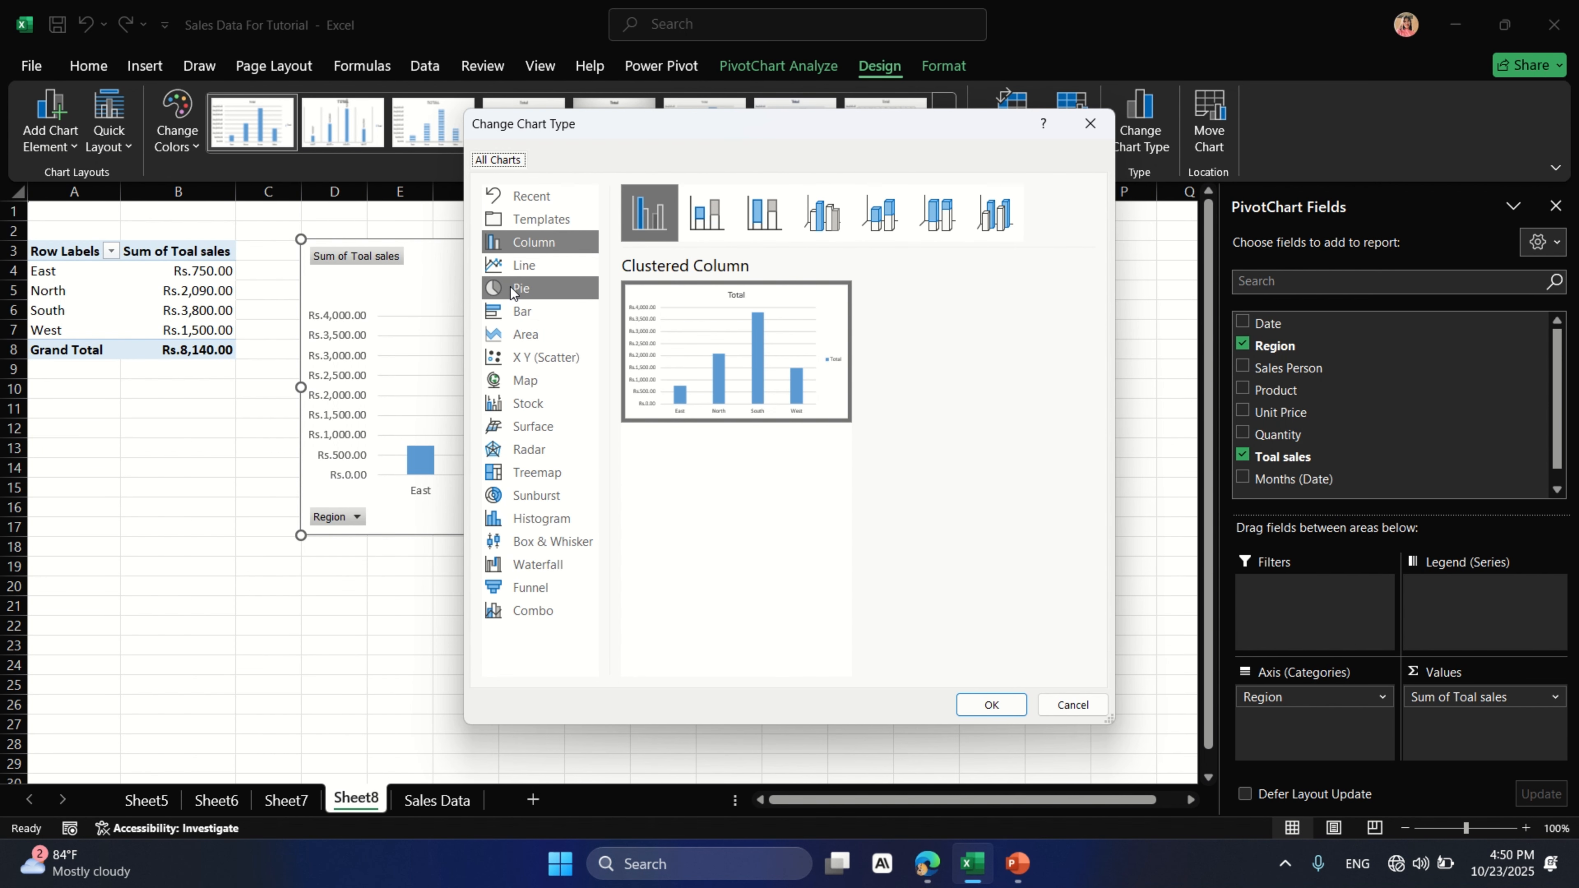
left_click(529, 289)
left_click(989, 705)
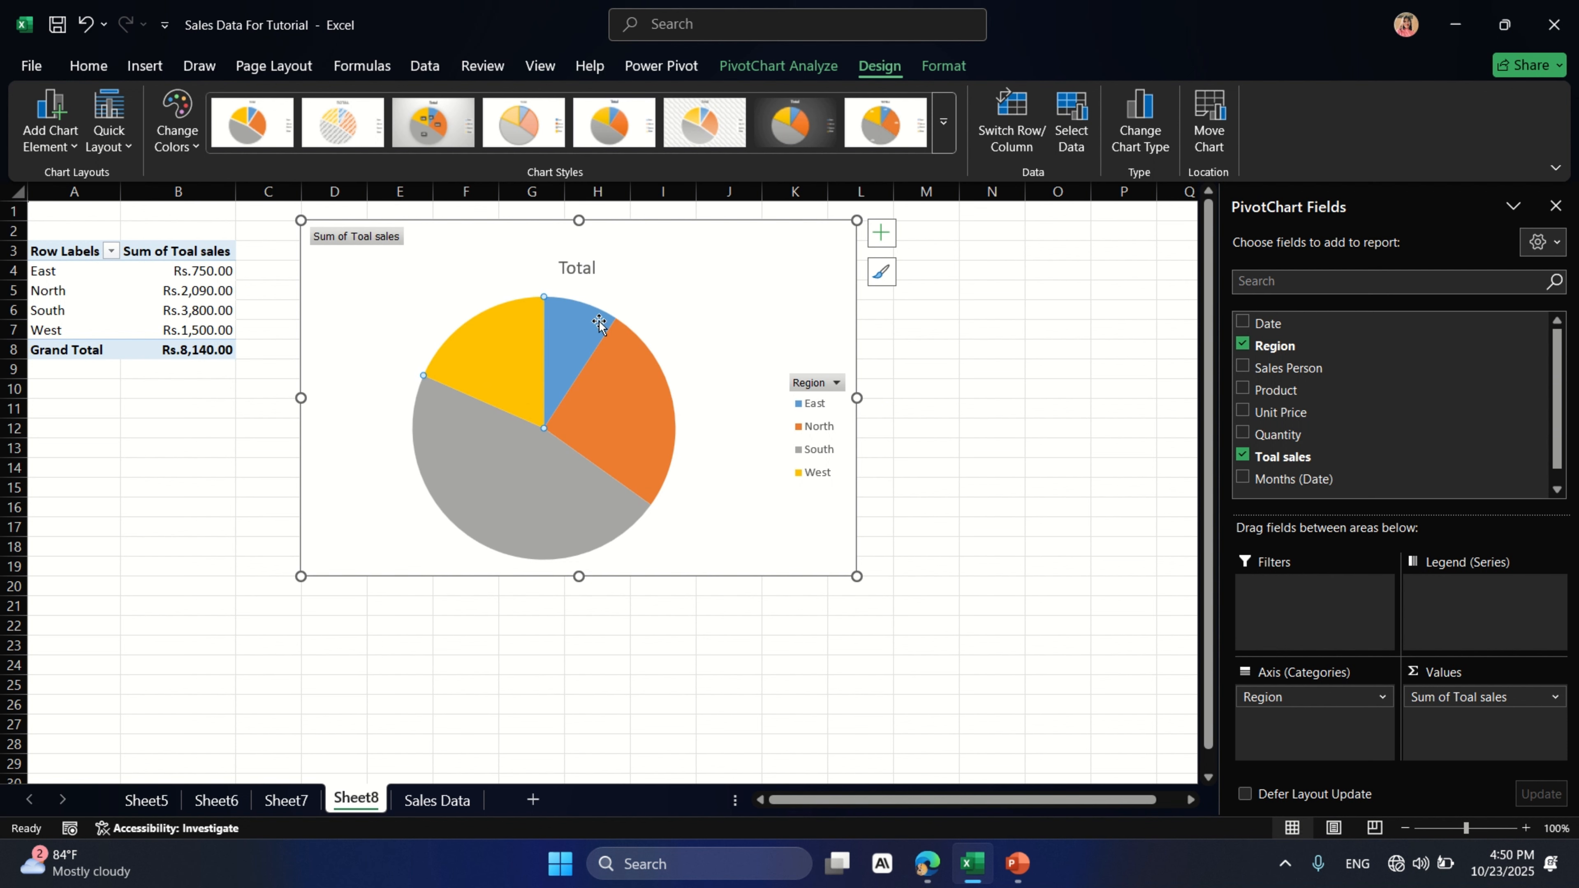
Step: Browse the colour palettes and chart styles available for the regional sales pie chart
left_click(571, 324)
left_click(174, 148)
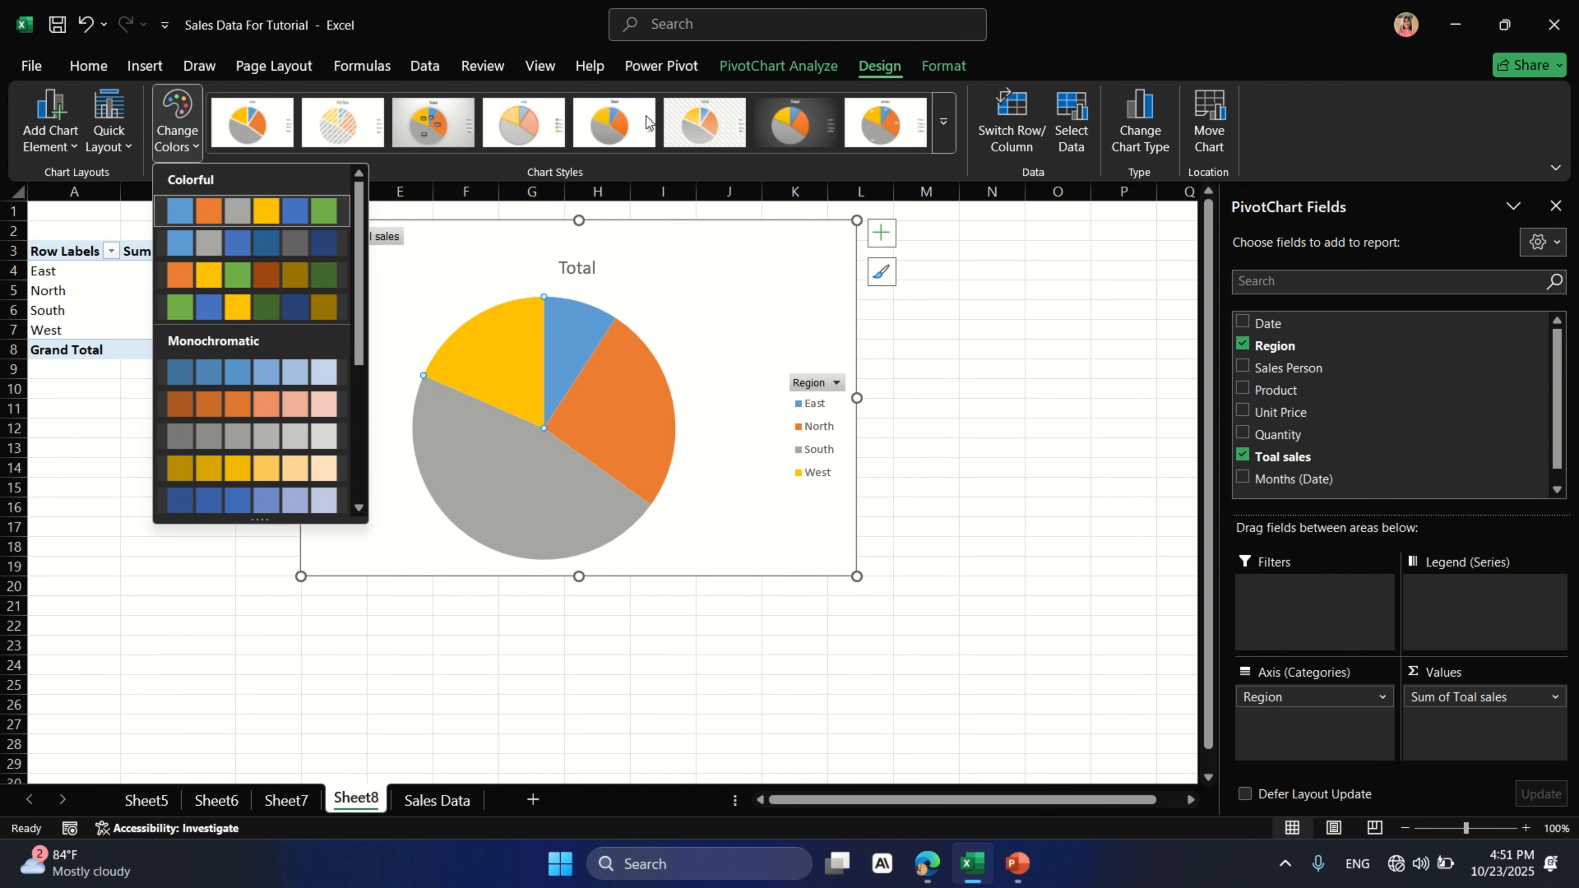
left_click(944, 132)
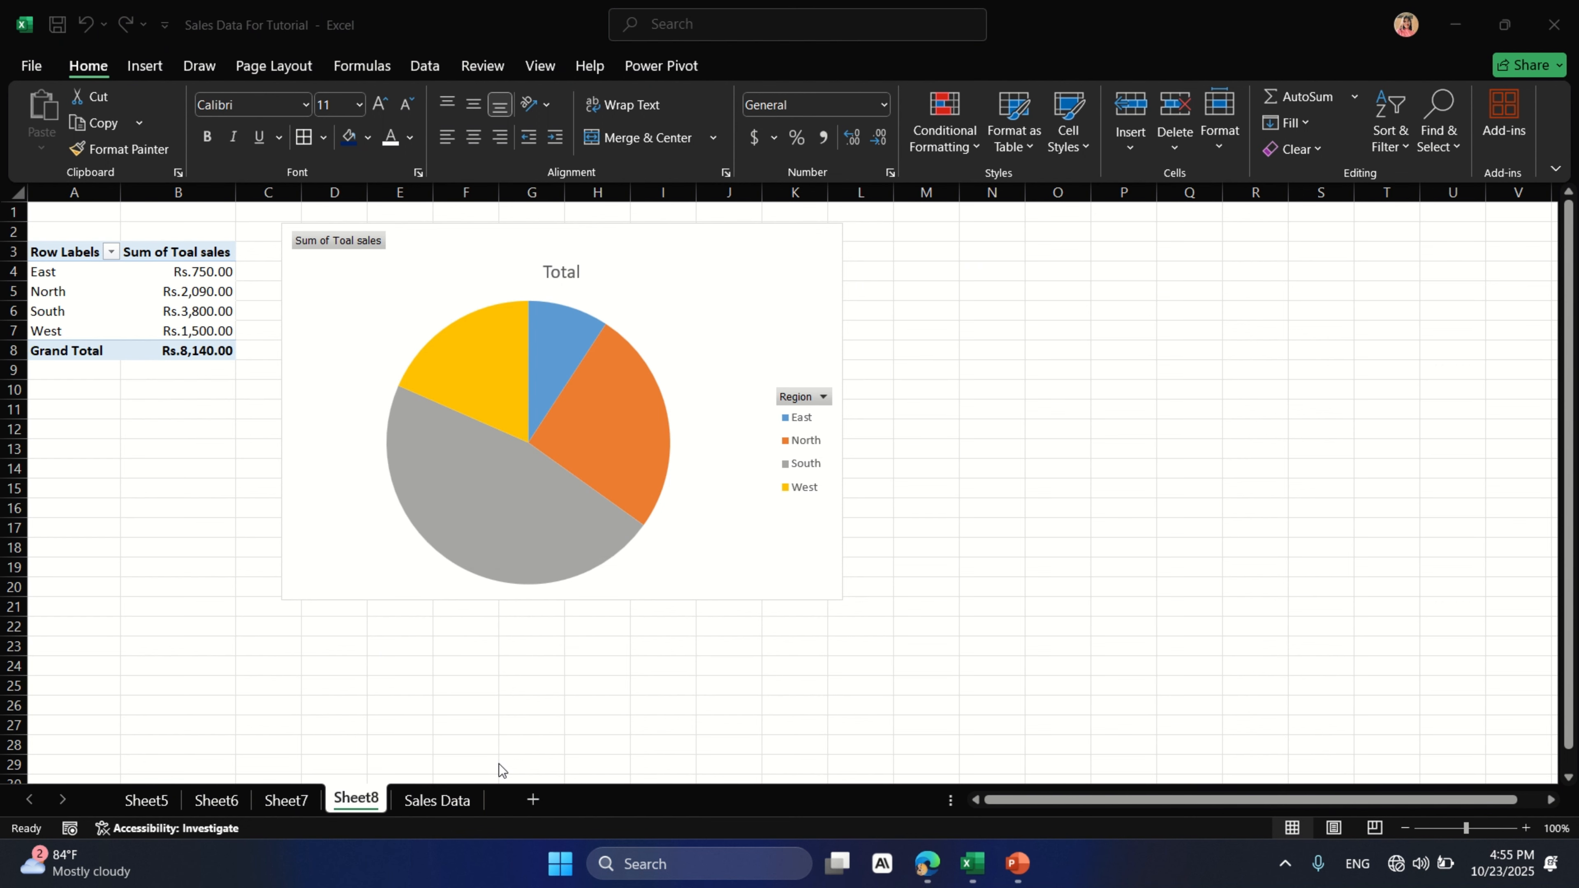
Step: Review the source sales table on the Sales Data worksheet
left_click(432, 803)
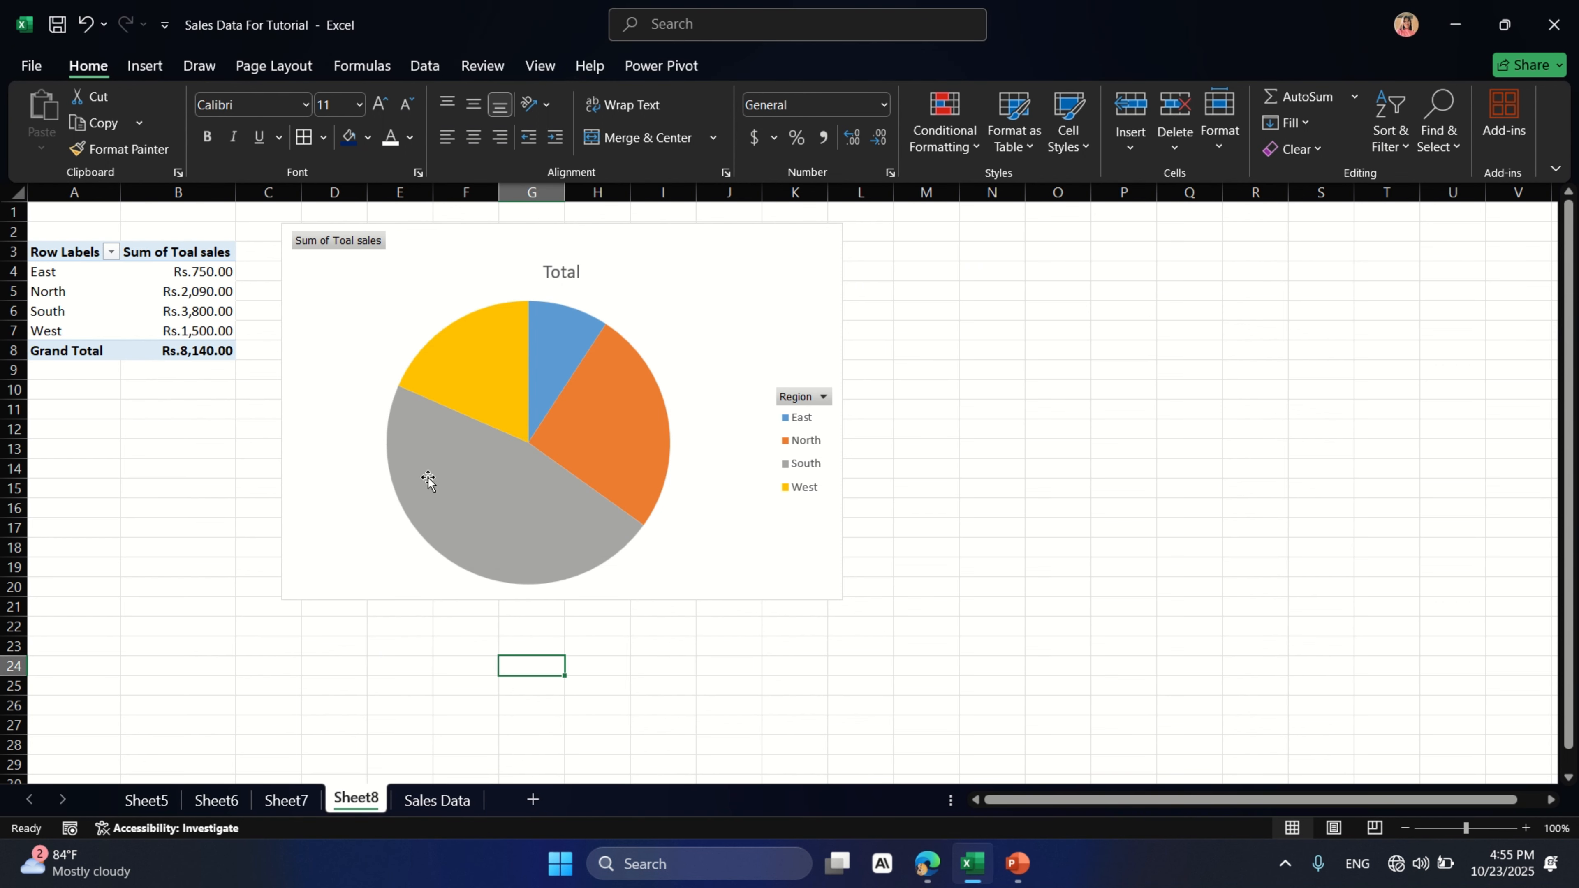
left_click(434, 805)
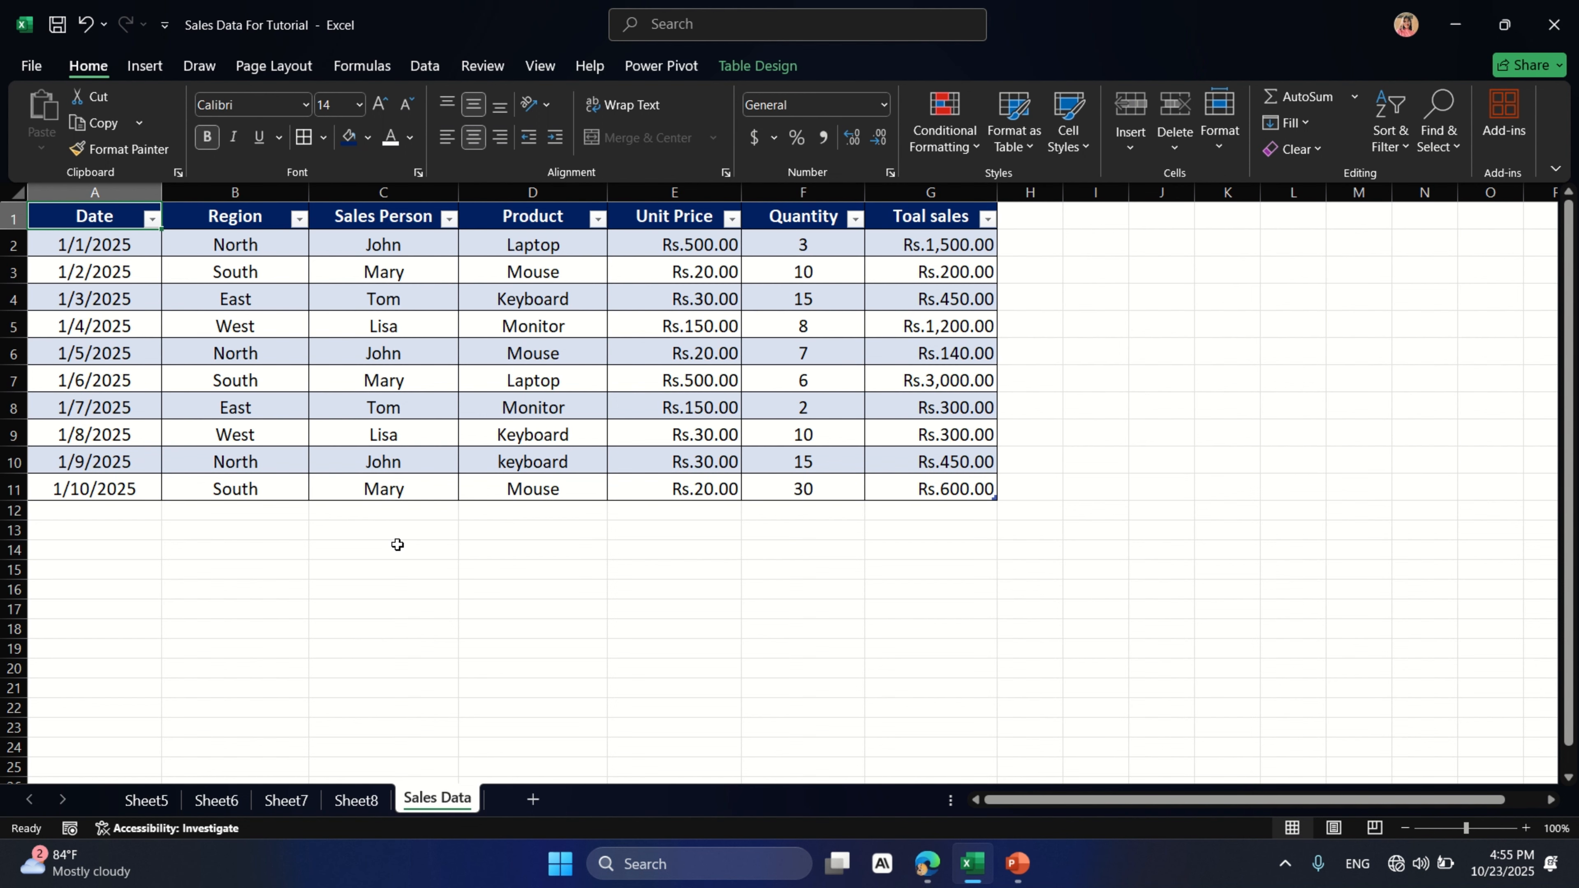
left_click(160, 800)
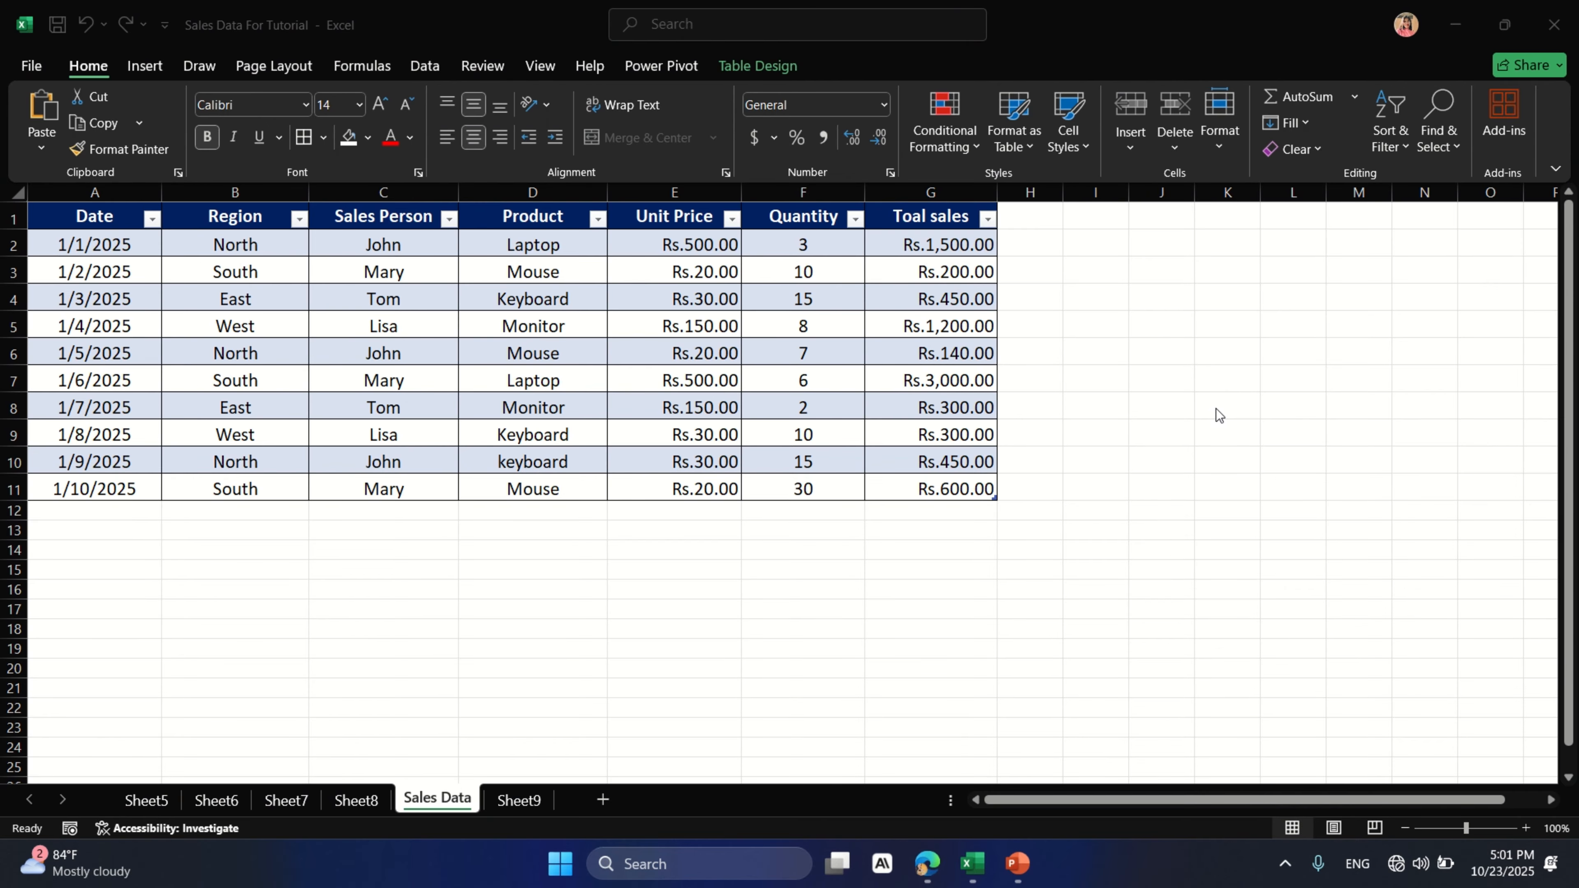
Step: Correct the third task in Sheet9's Try This list to read "Add a Slicer For Region"
left_click(518, 804)
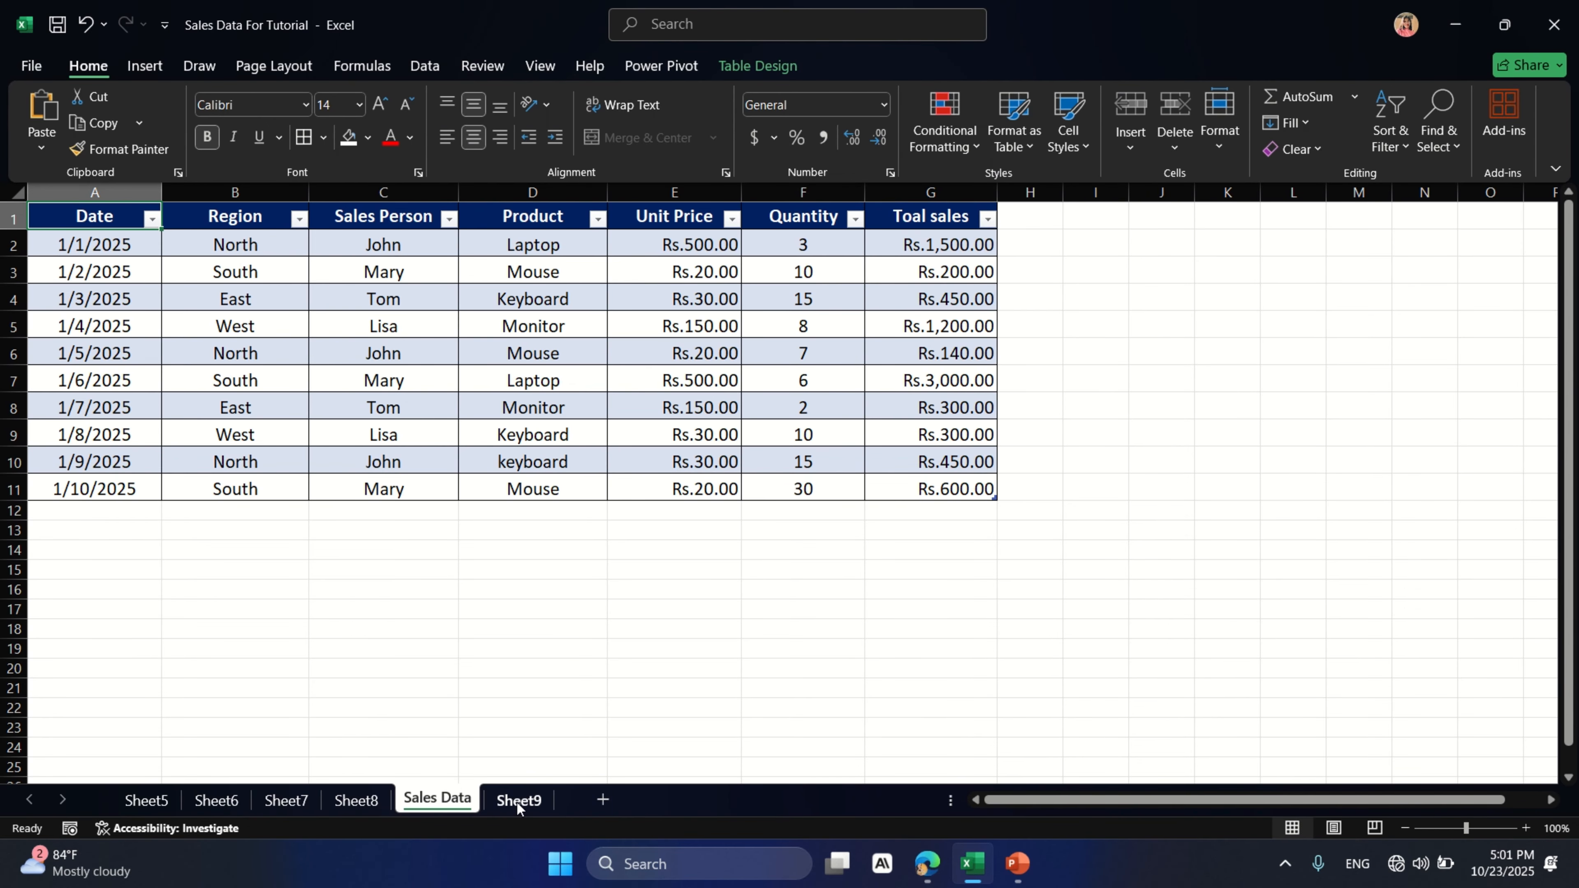
left_click(516, 801)
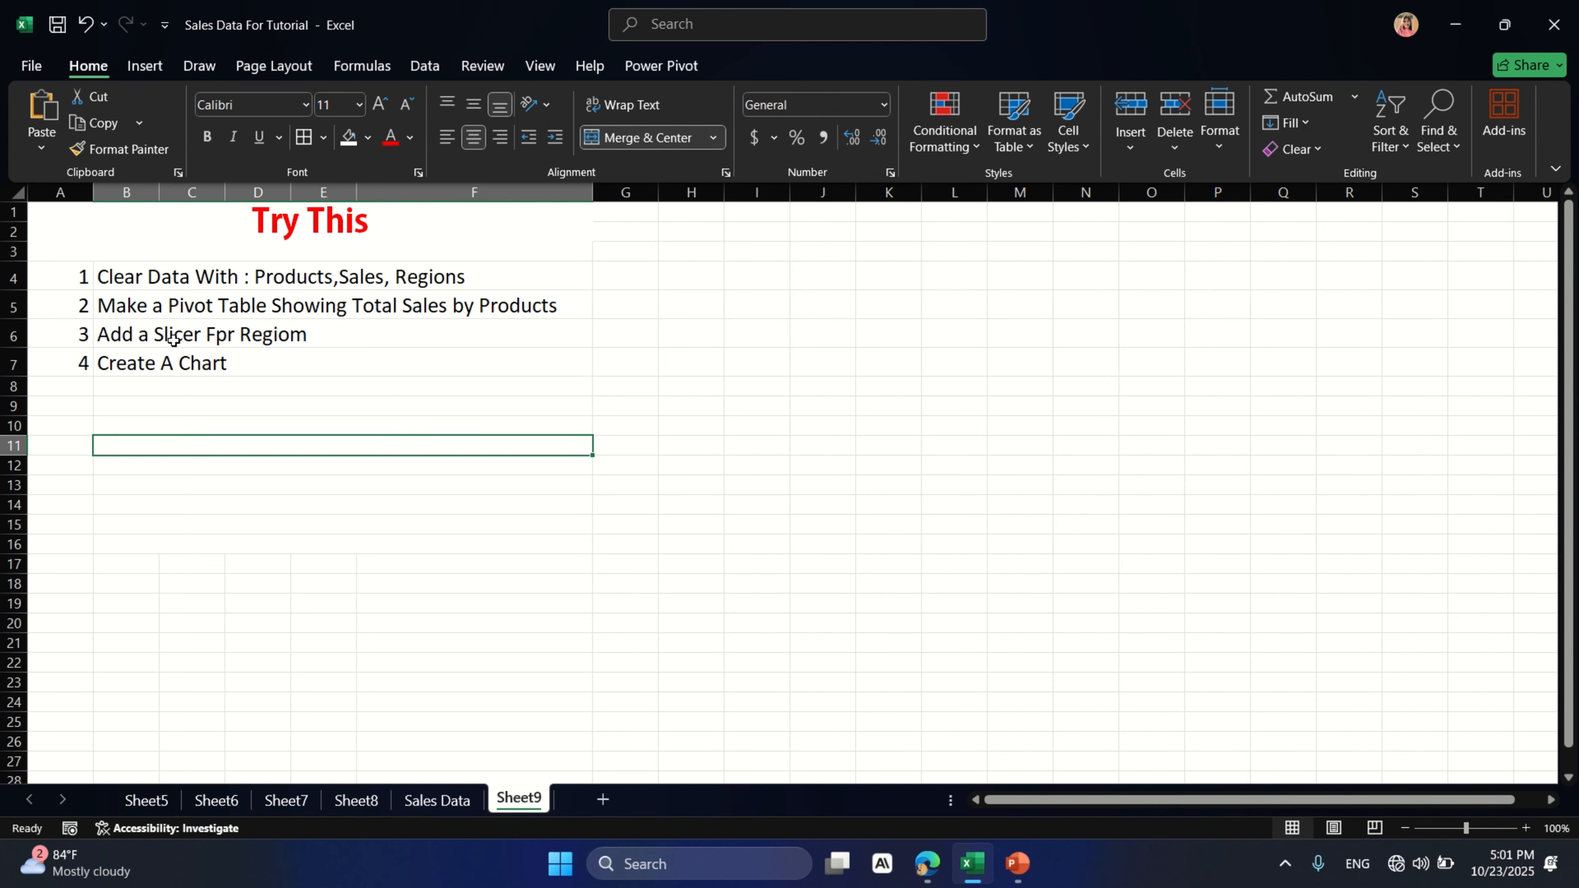
double_click(227, 335)
key("BackSpace")
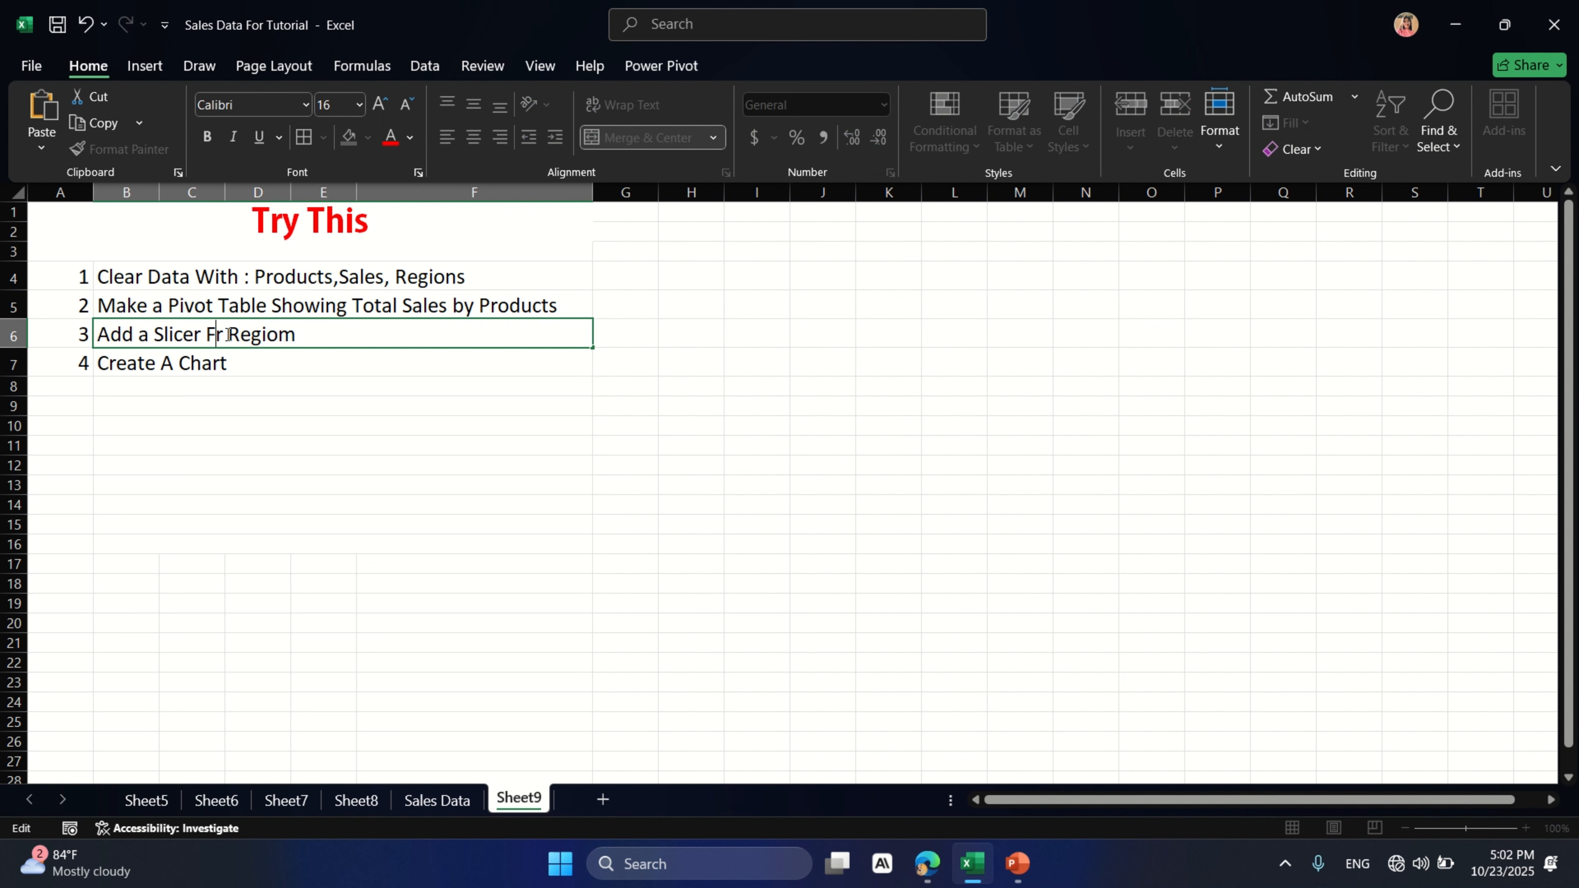
type("o")
left_click(300, 336)
key("BackSpace")
type("n")
key("BackSpace")
type("n")
left_click(290, 358)
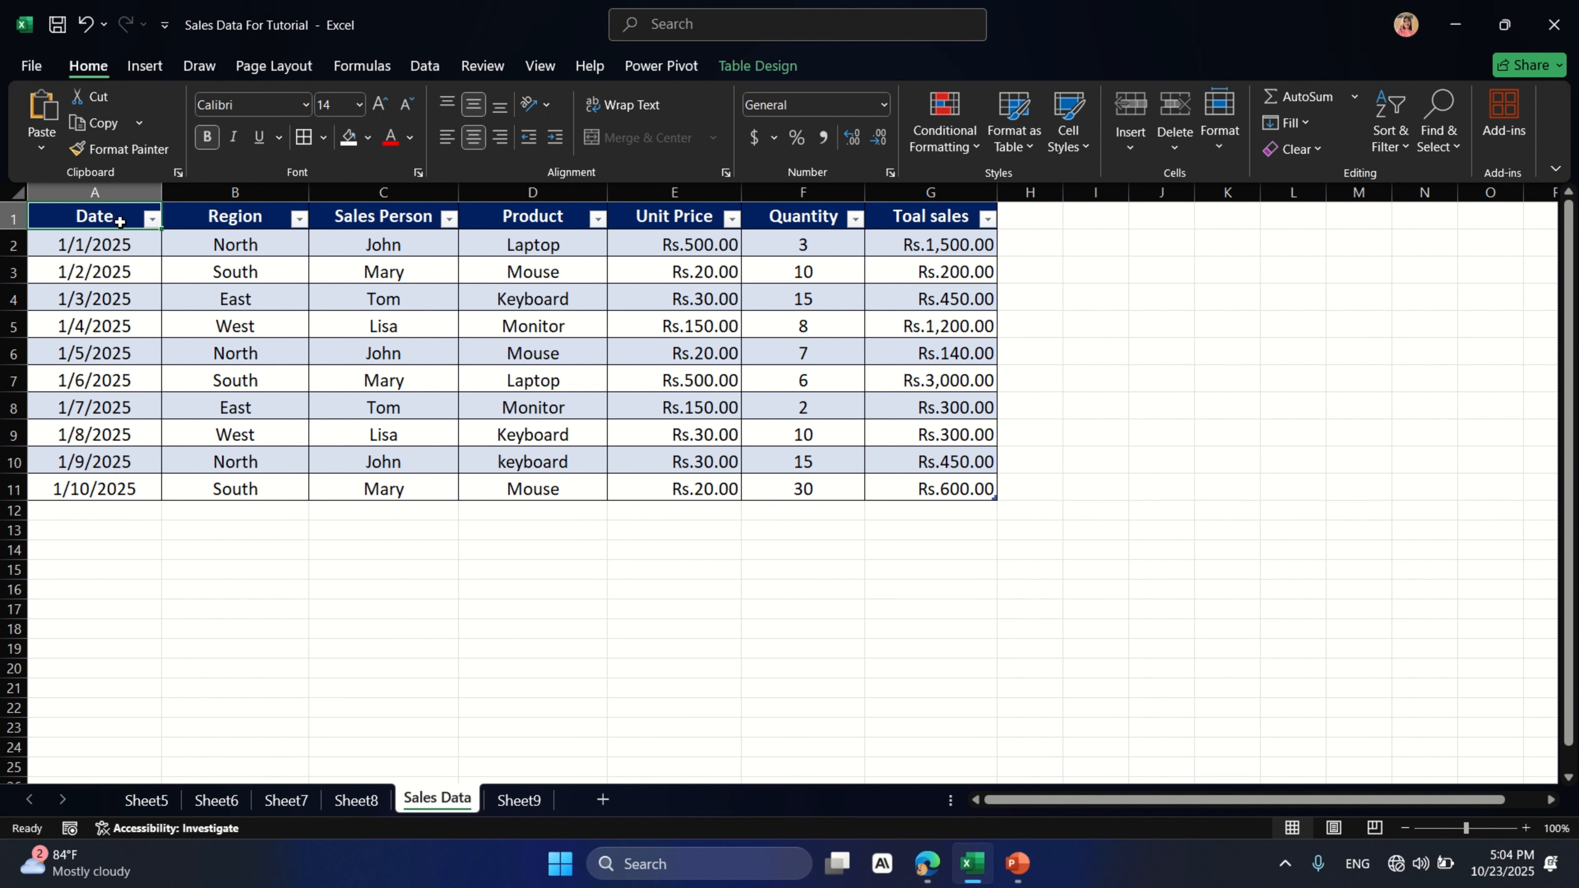
Step: Create a PivotChart and PivotTable from Table1 on a new worksheet, and move the empty chart next to the PivotTable placeholder
left_click(148, 65)
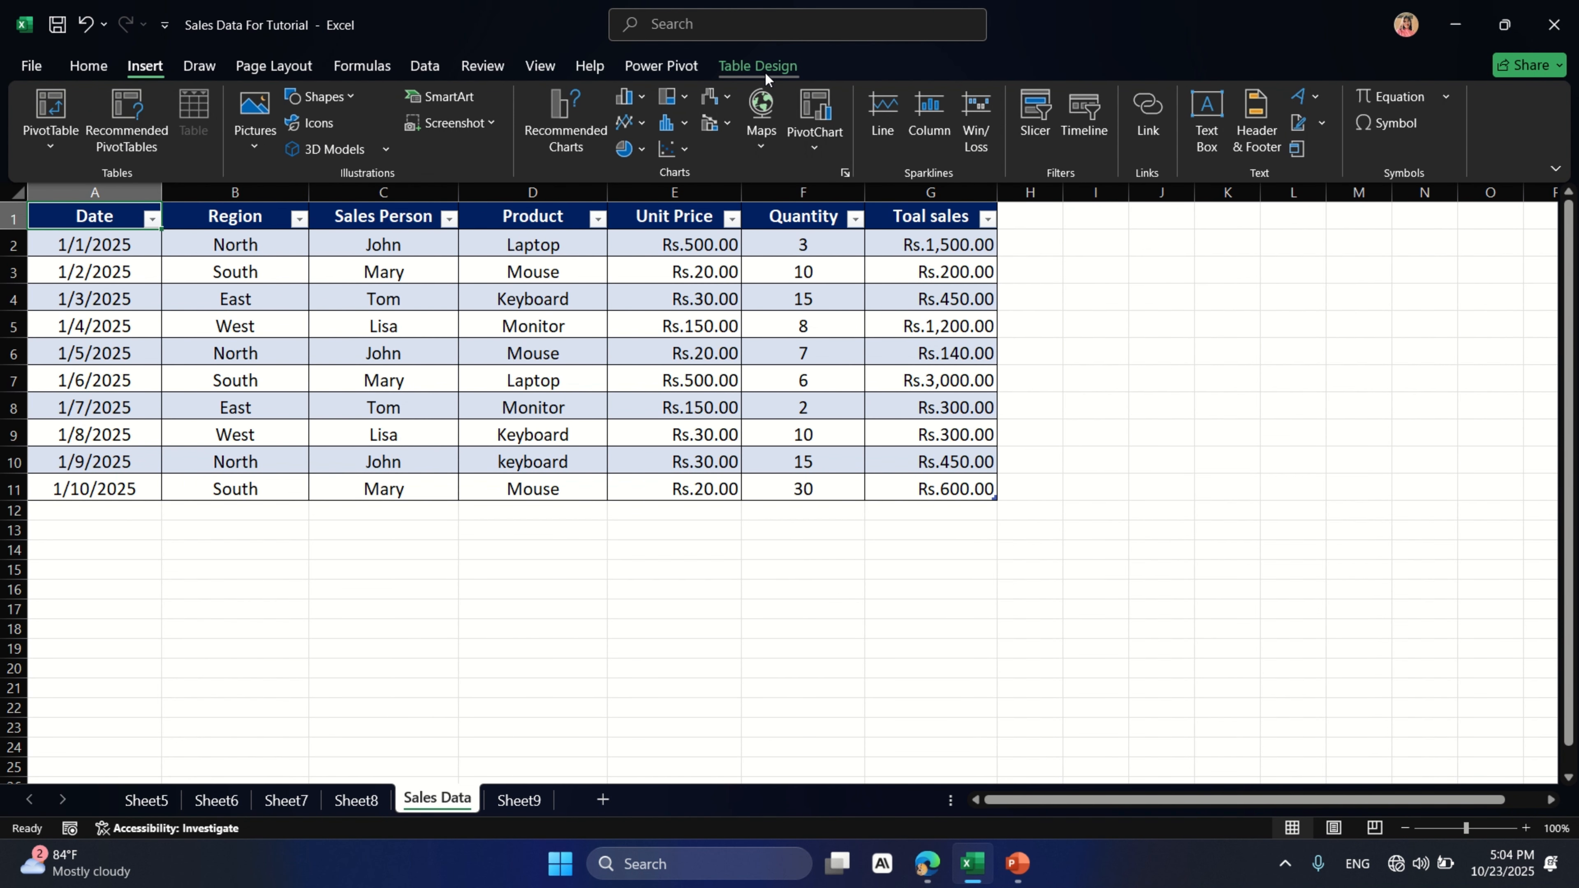
left_click(814, 117)
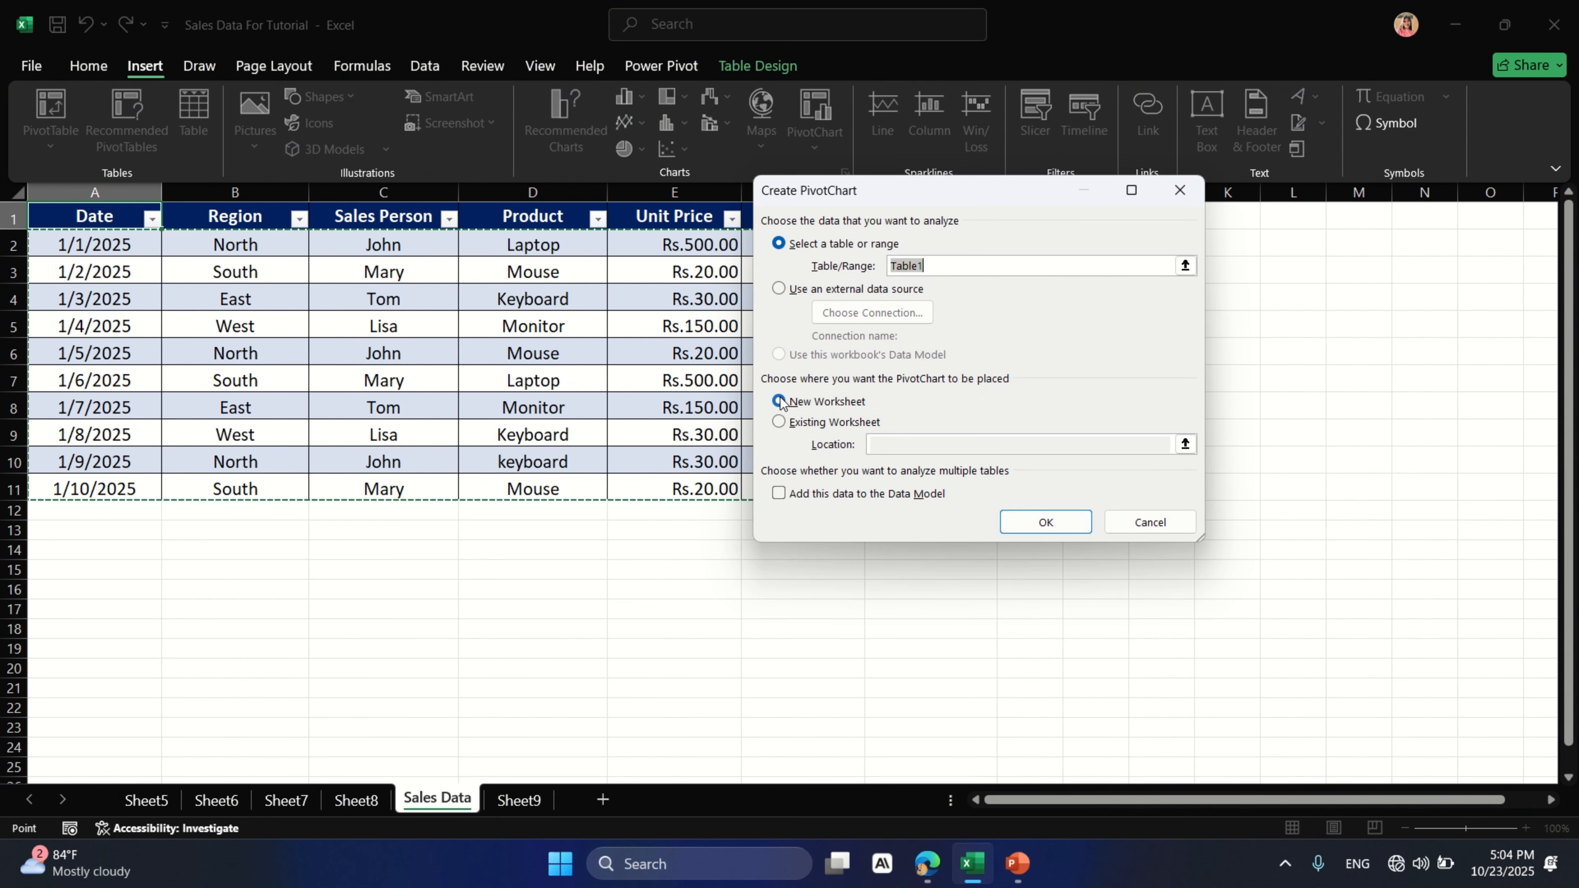
left_click(1047, 524)
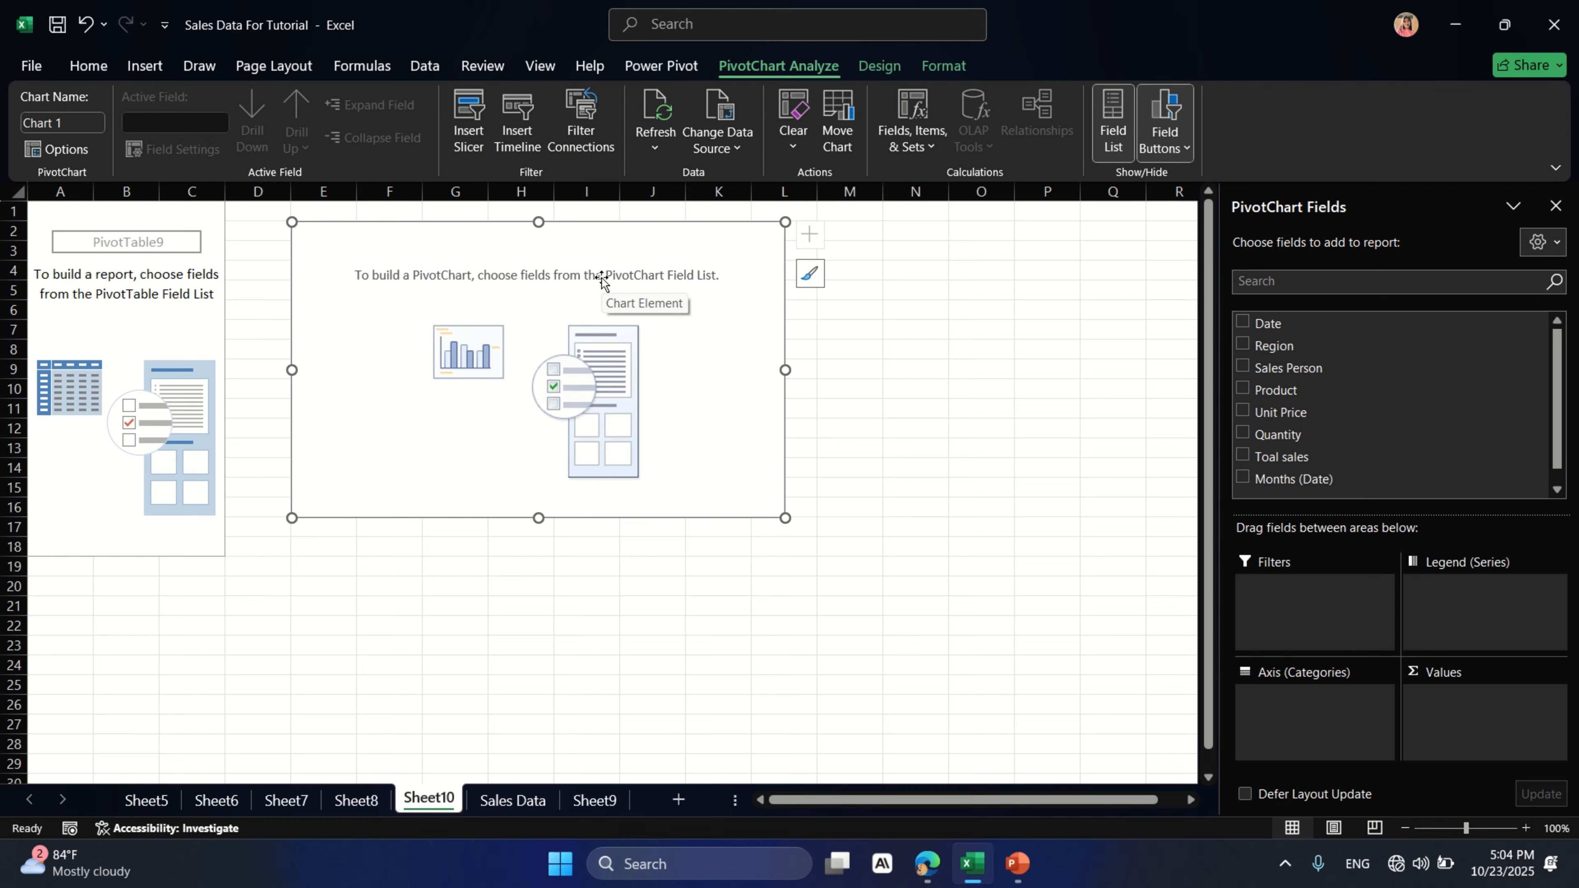
left_click_drag(392, 242, 336, 230)
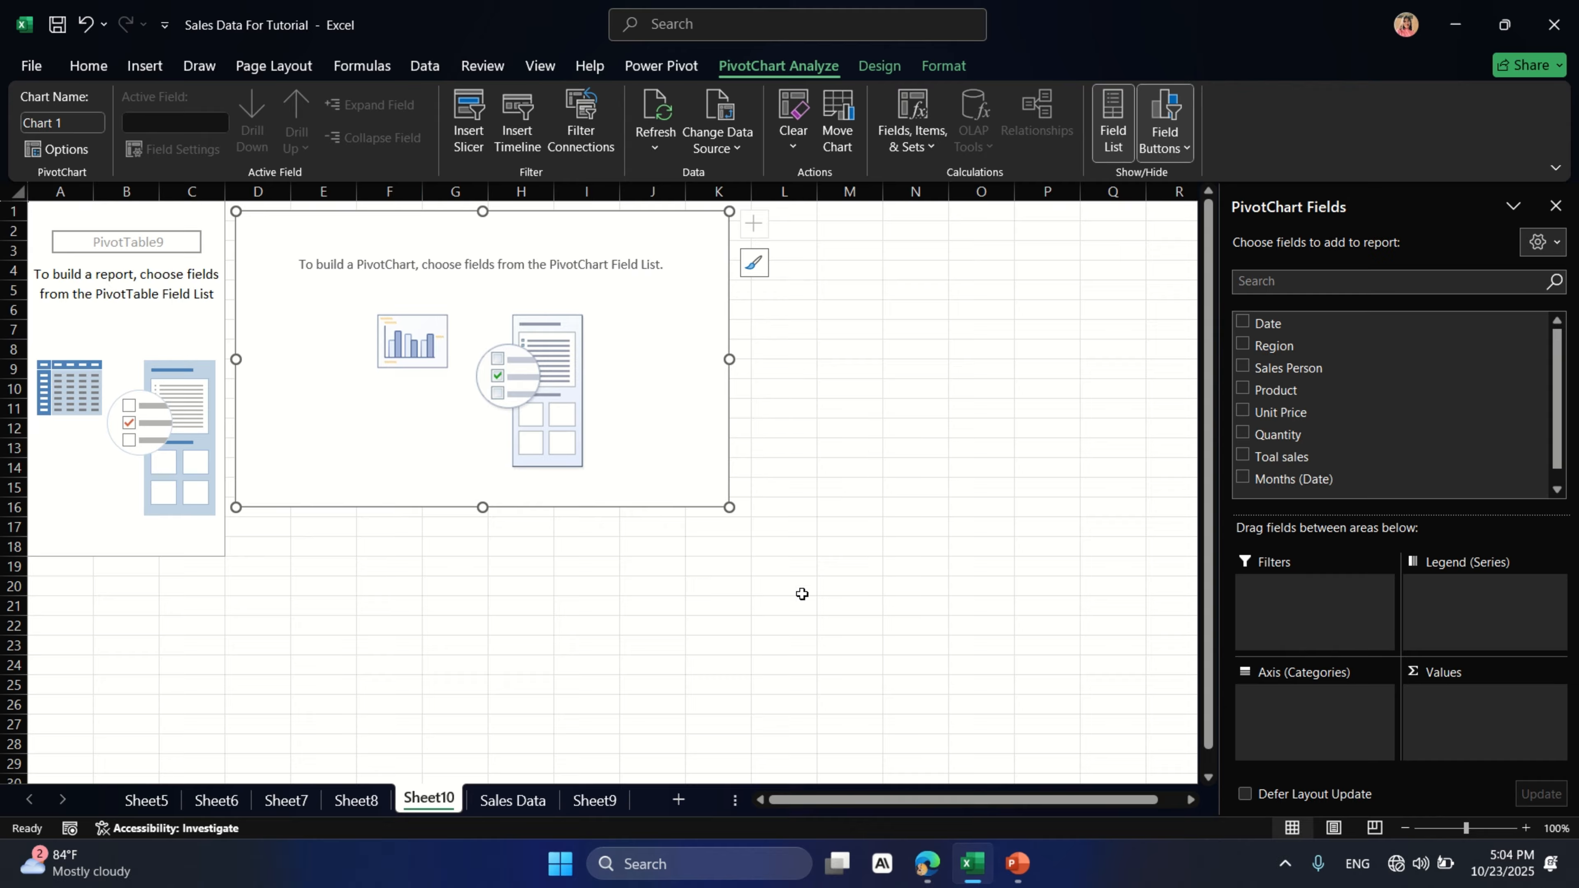
Step: Return to the Sales Data worksheet
left_click(513, 799)
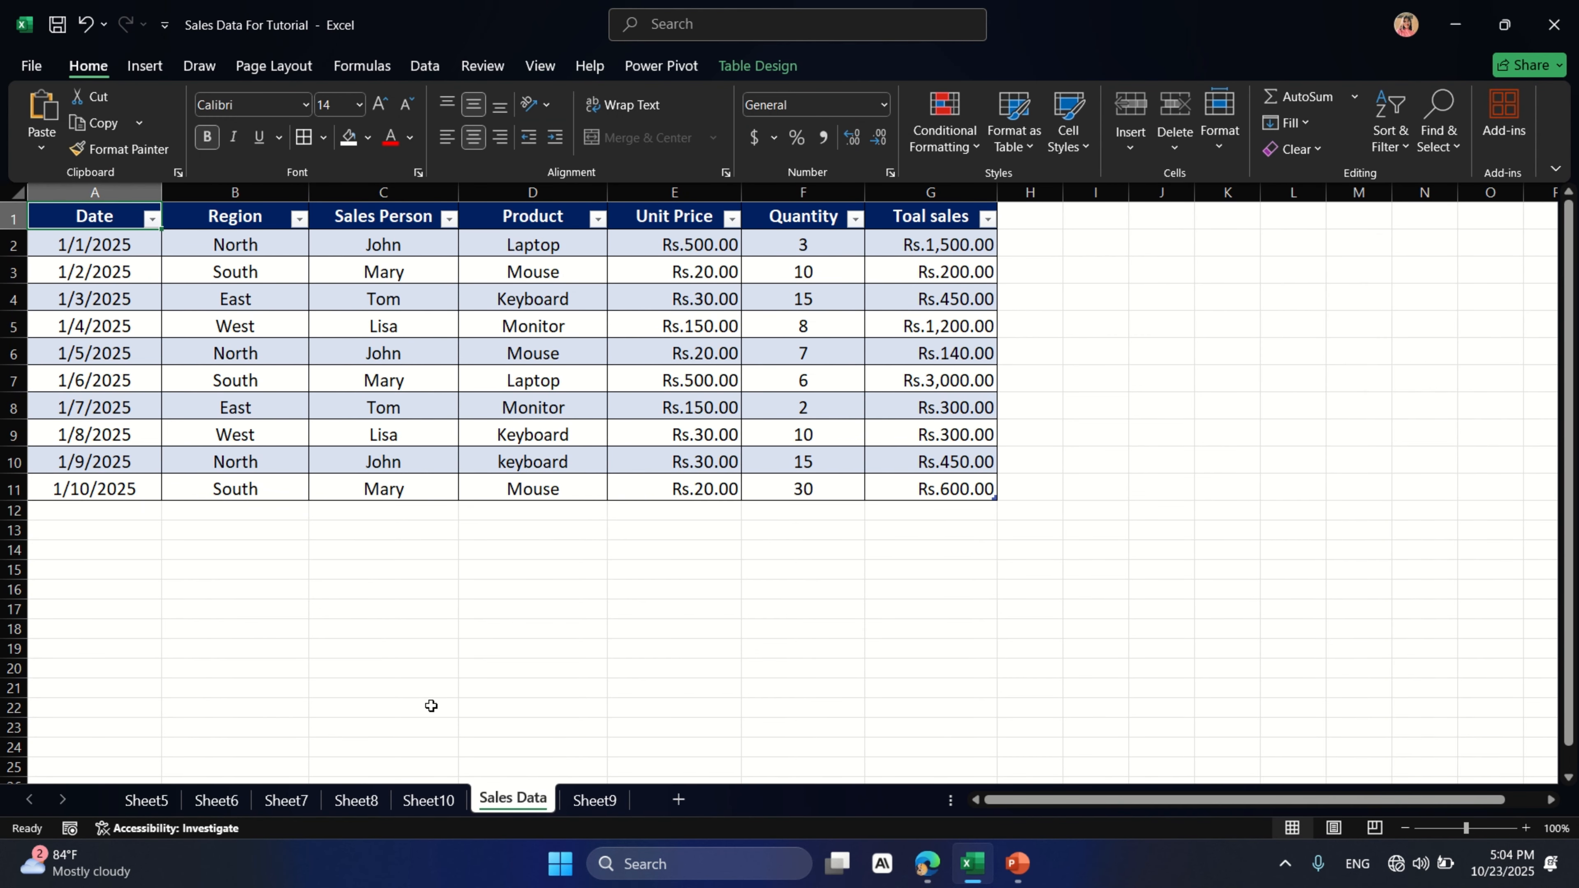